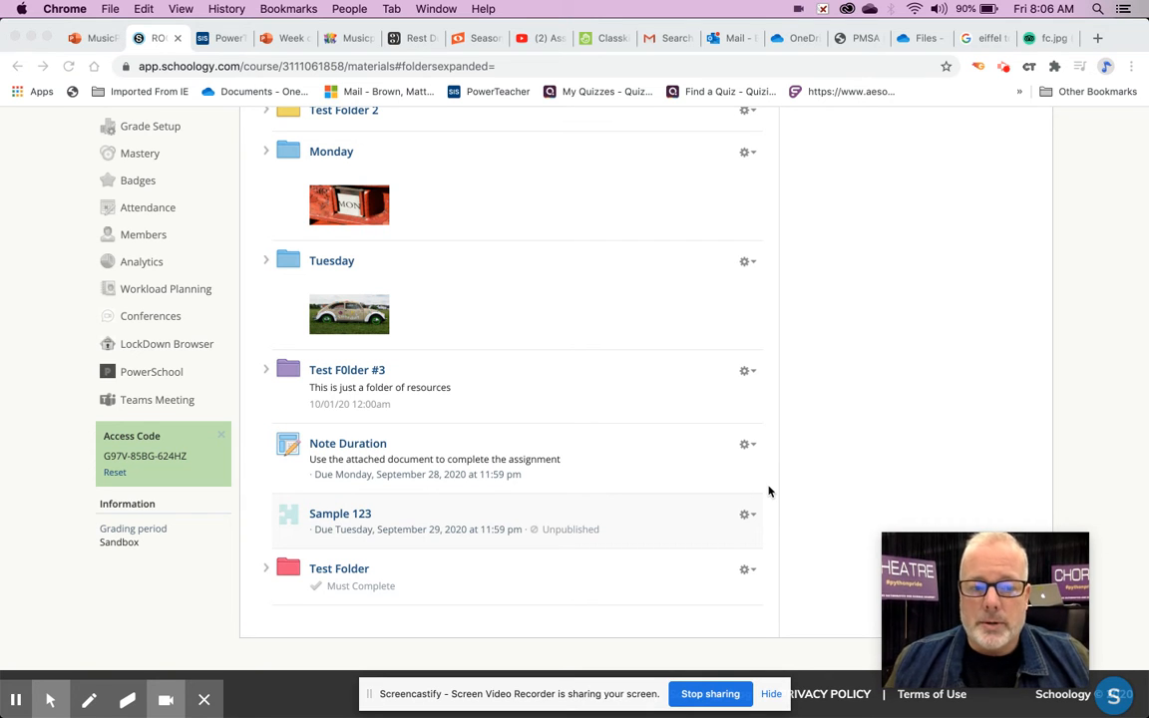
# Step: Start a new folder in the course materials, titled "French Novel", with the red folder color
pyautogui.scroll(5, 621, 452)
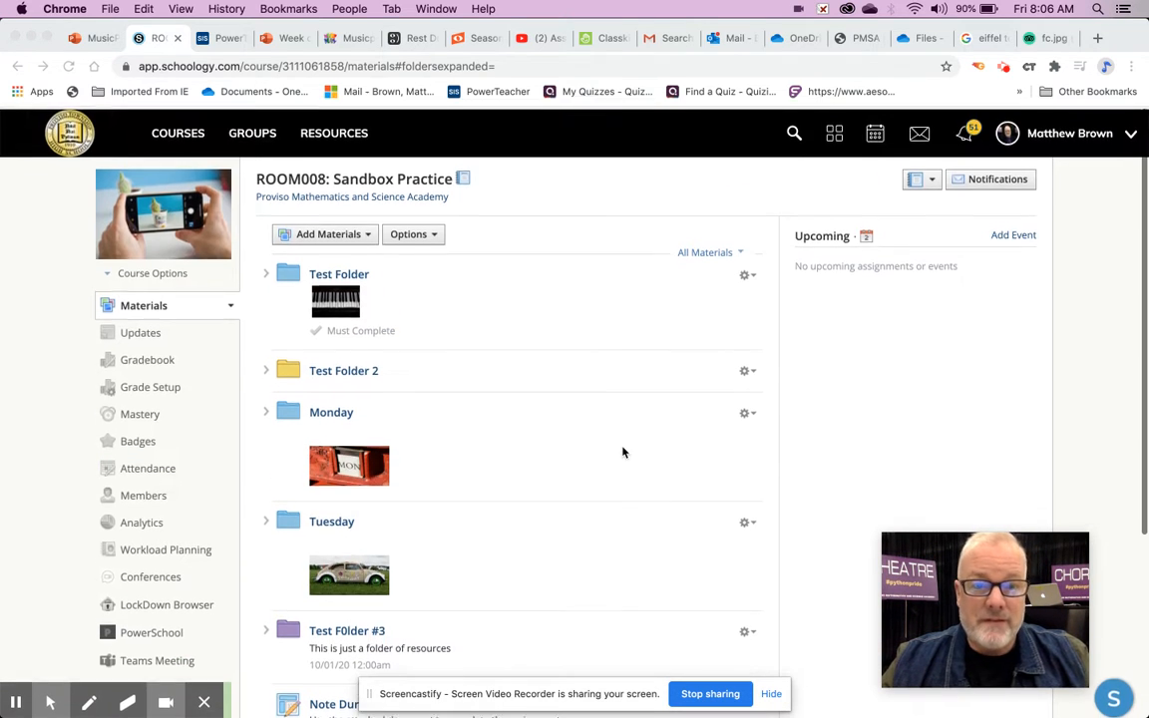
pyautogui.scroll(-1, 621, 451)
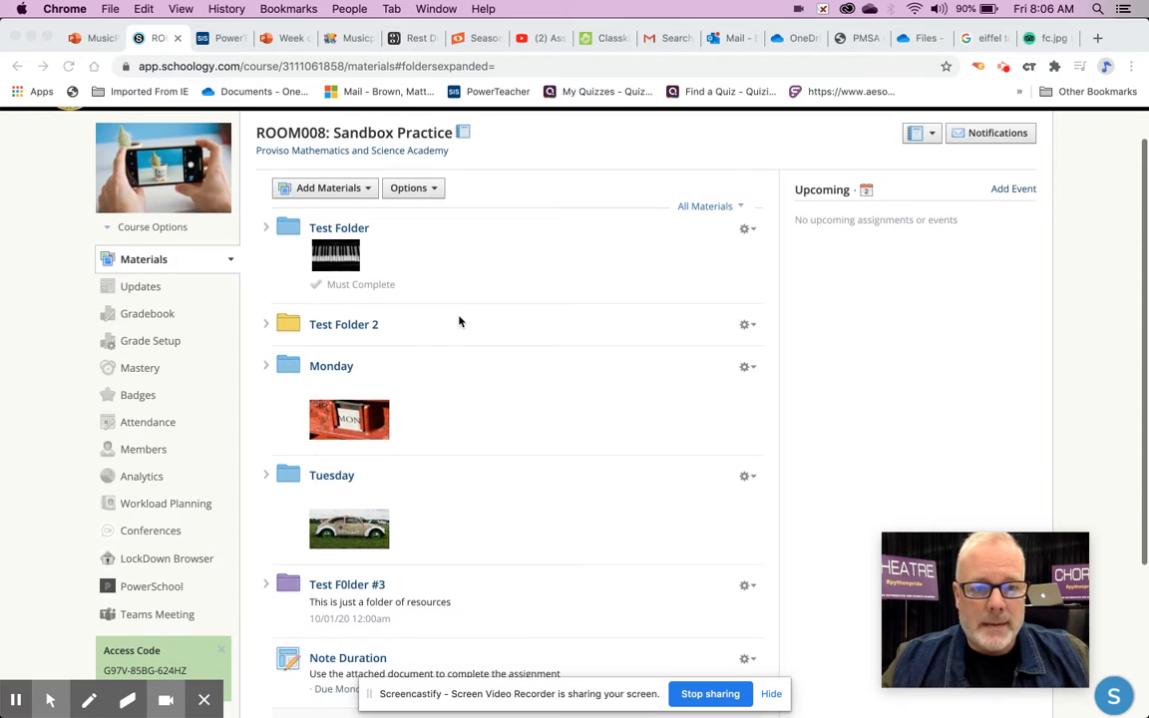
pyautogui.click(369, 192)
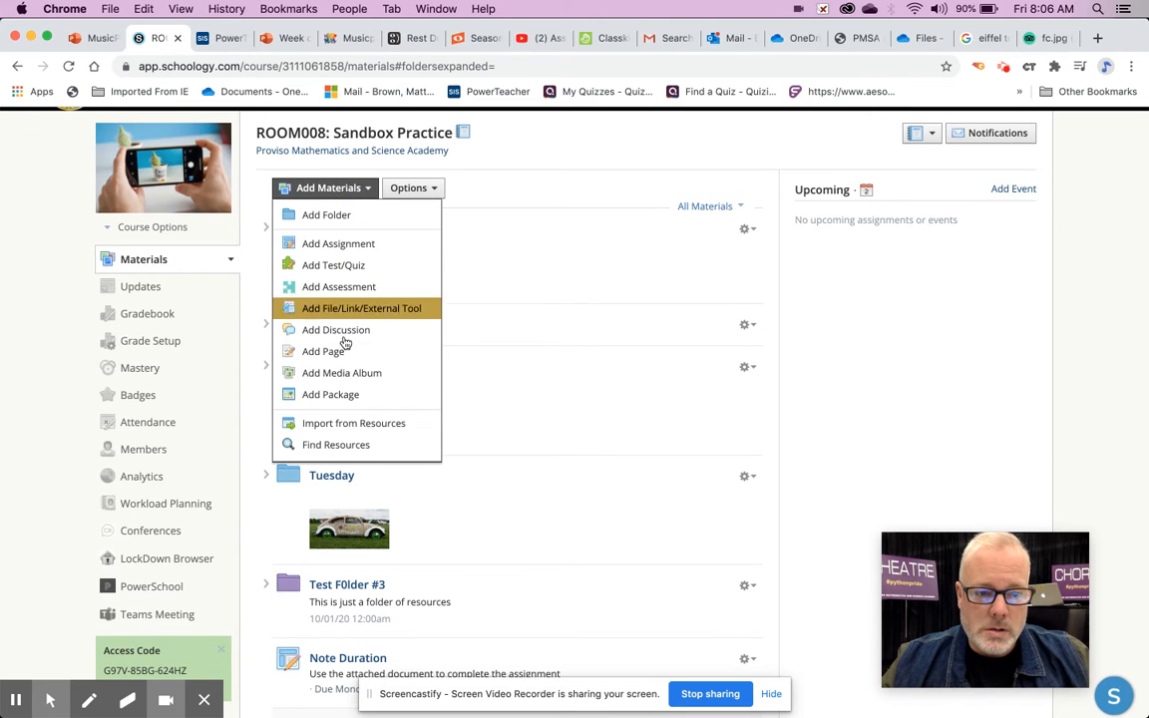
pyautogui.click(344, 214)
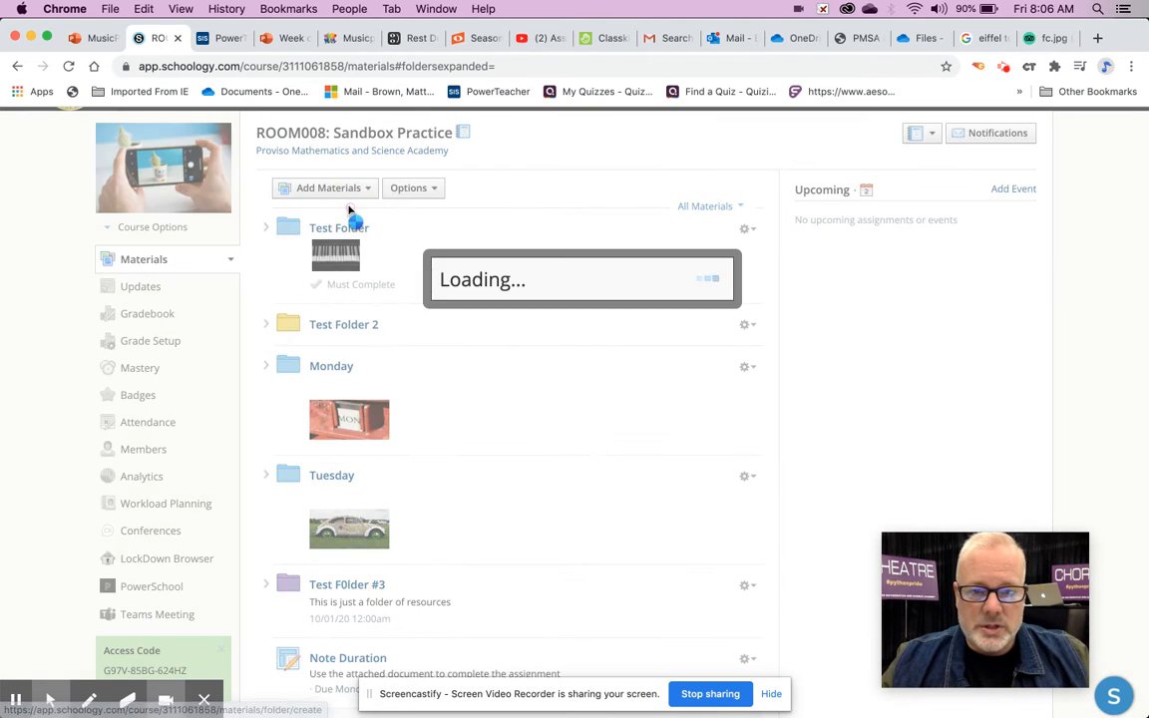
pyautogui.write('F')
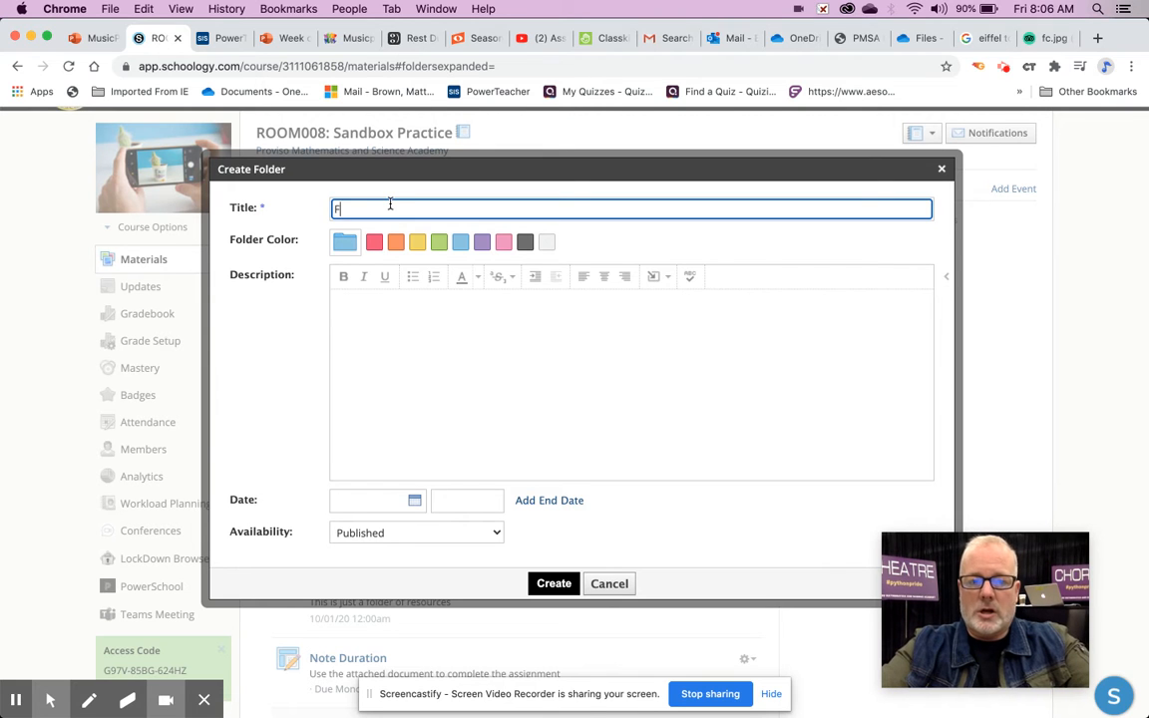
pyautogui.write('rench Novel')
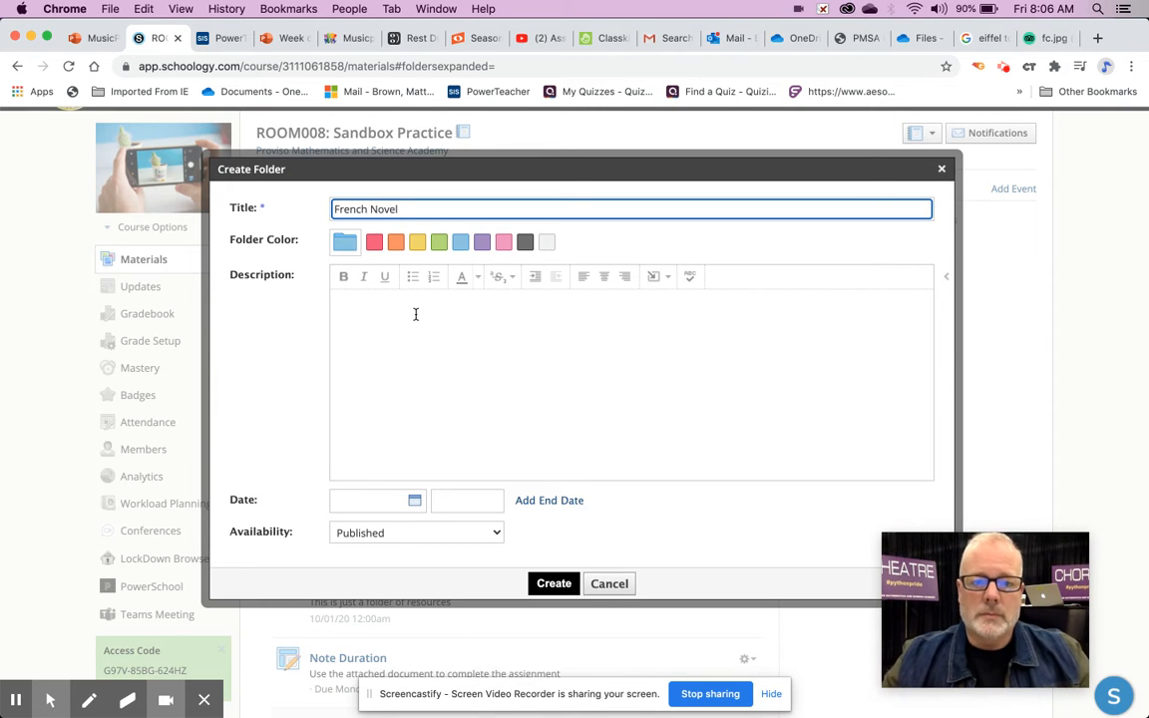
pyautogui.click(376, 243)
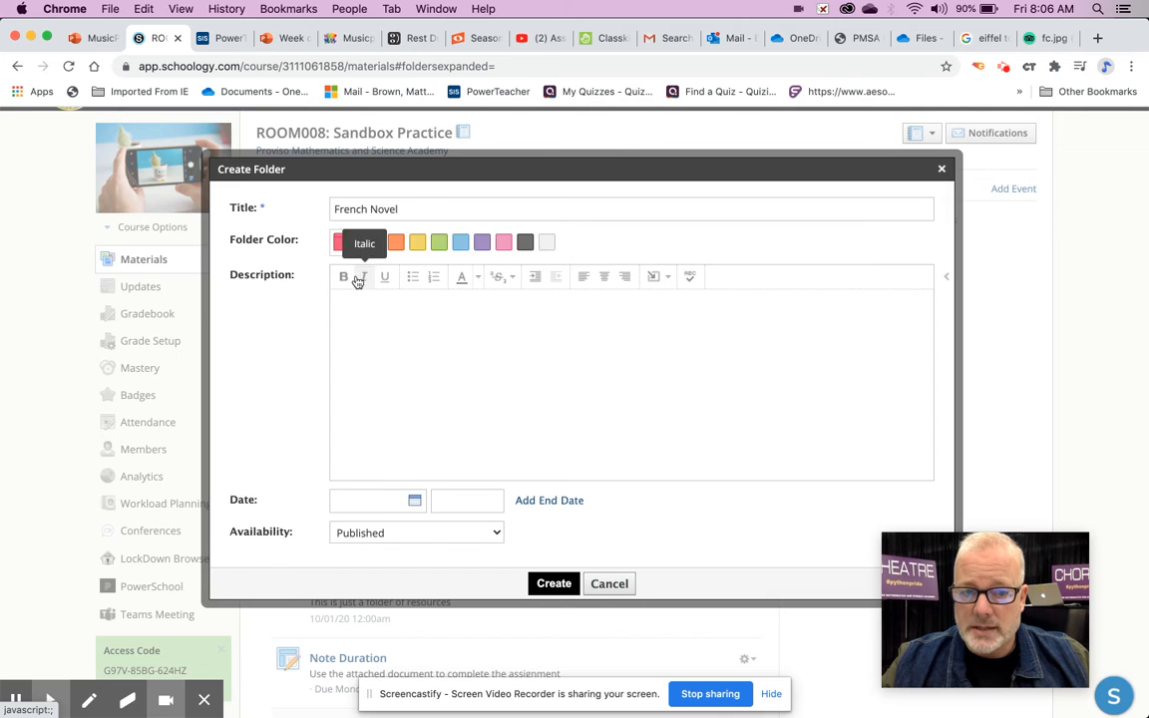
# Step: Start inserting an image from the web into the folder's description
pyautogui.click(666, 279)
pyautogui.click(668, 304)
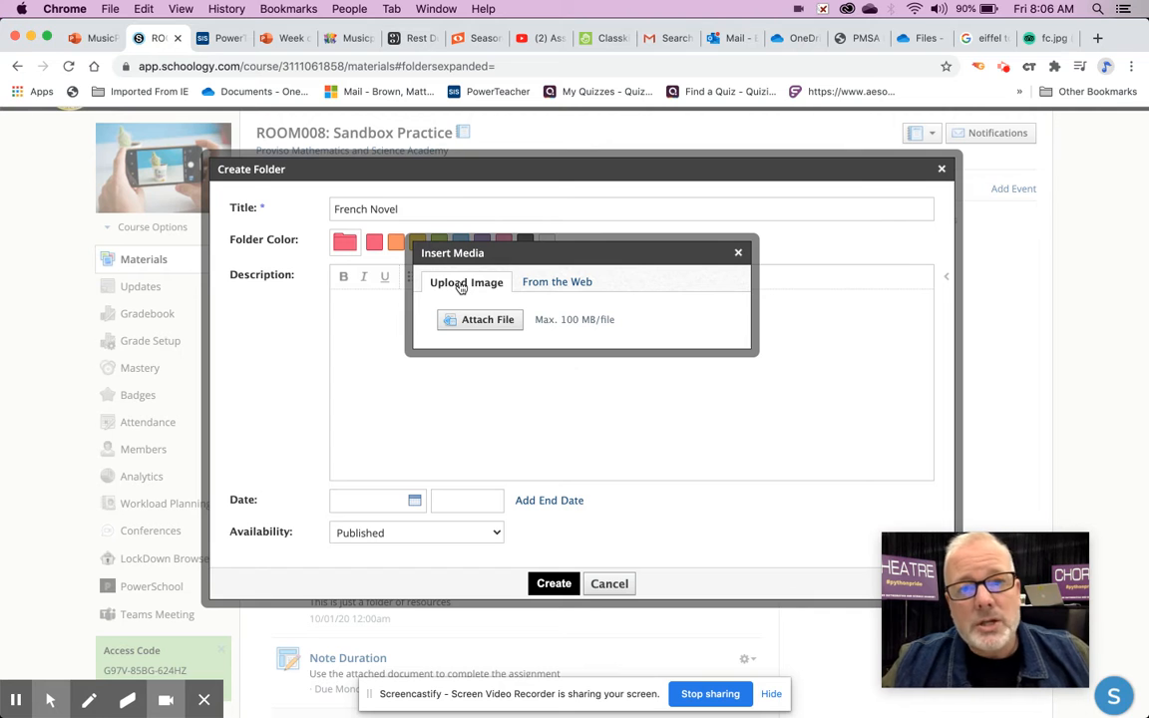
pyautogui.click(537, 284)
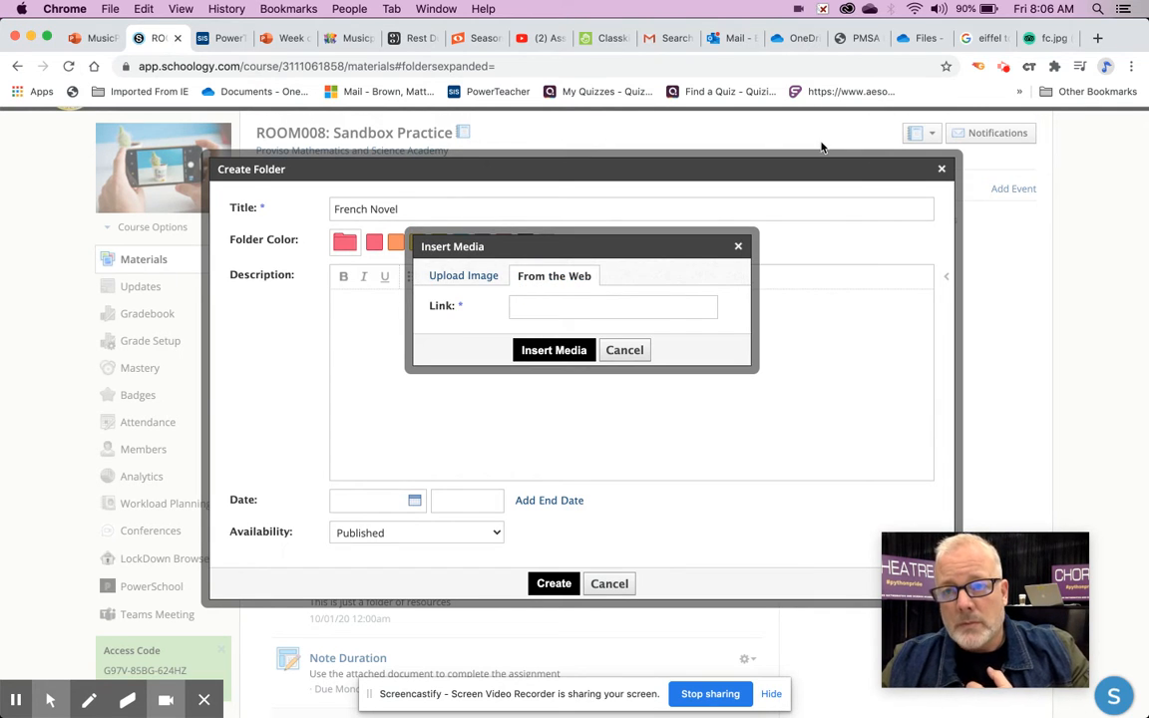
# Step: Open the enlarged Eiffel Tower photo from the Google image results in its own tab and copy its web address
pyautogui.click(987, 38)
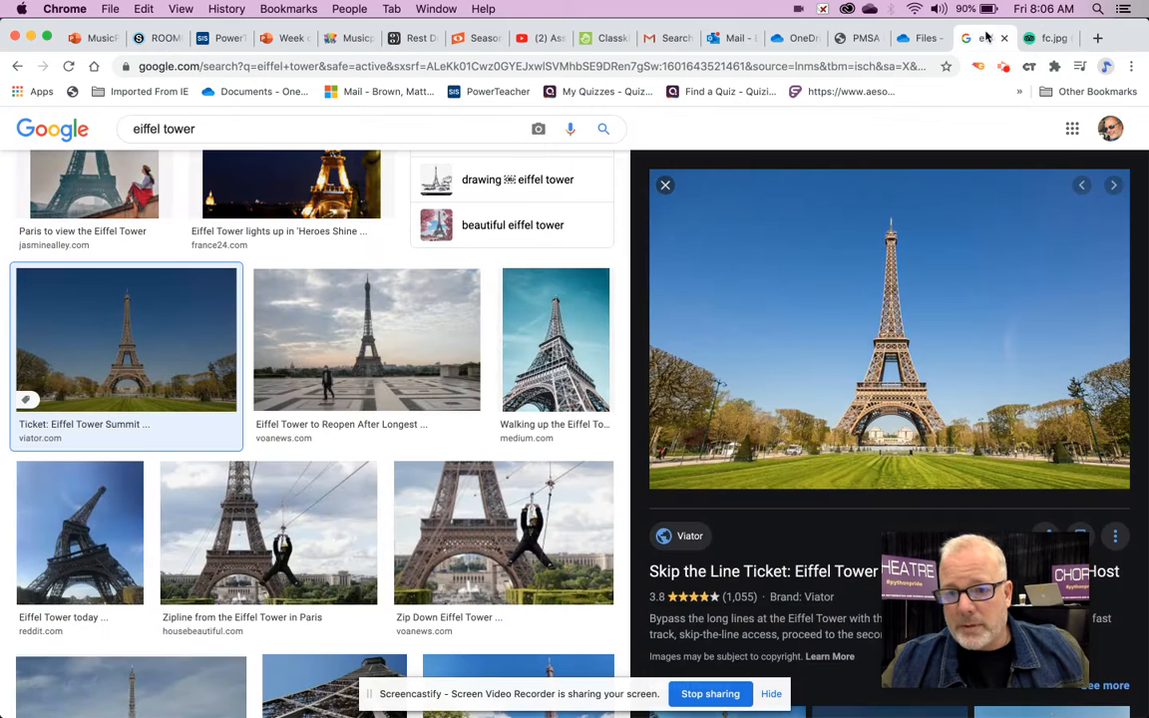
pyautogui.rightClick(888, 299)
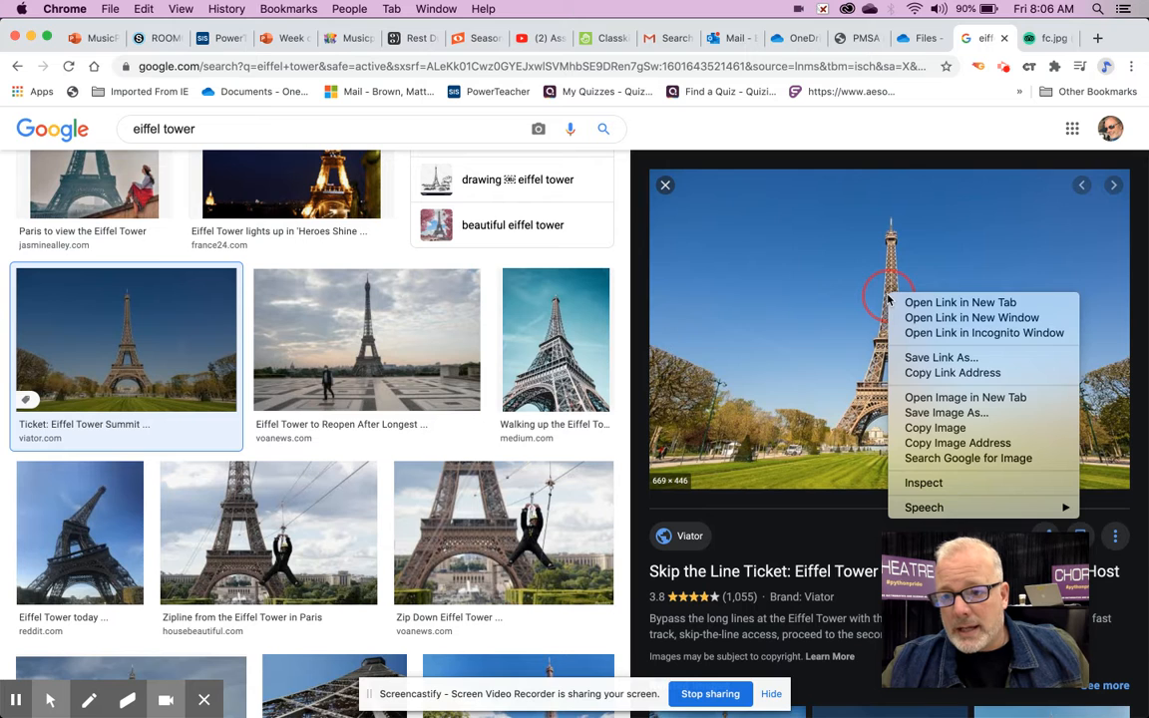
pyautogui.click(925, 398)
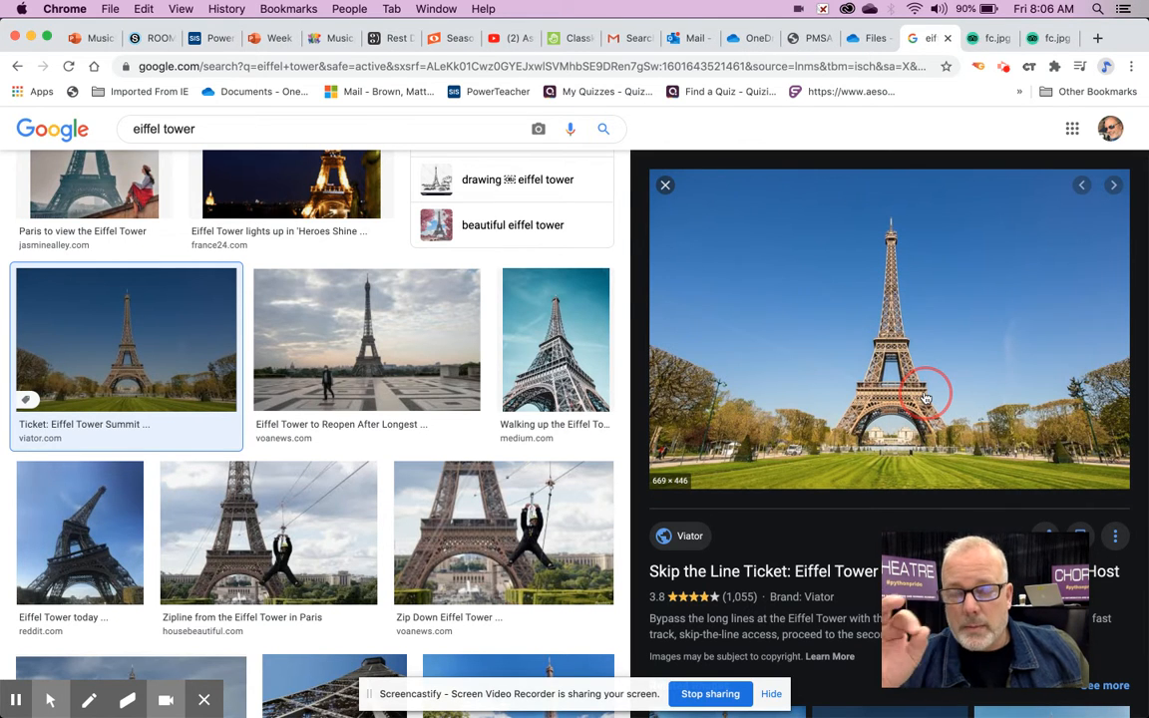
pyautogui.click(974, 42)
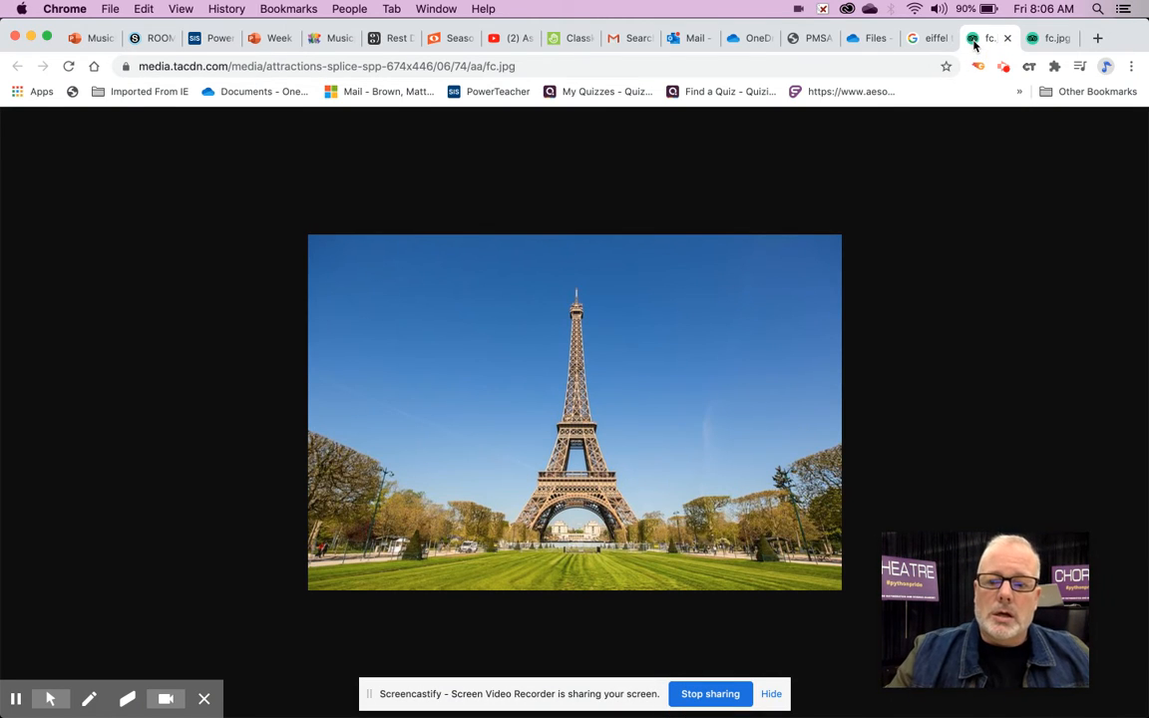
pyautogui.click(677, 61)
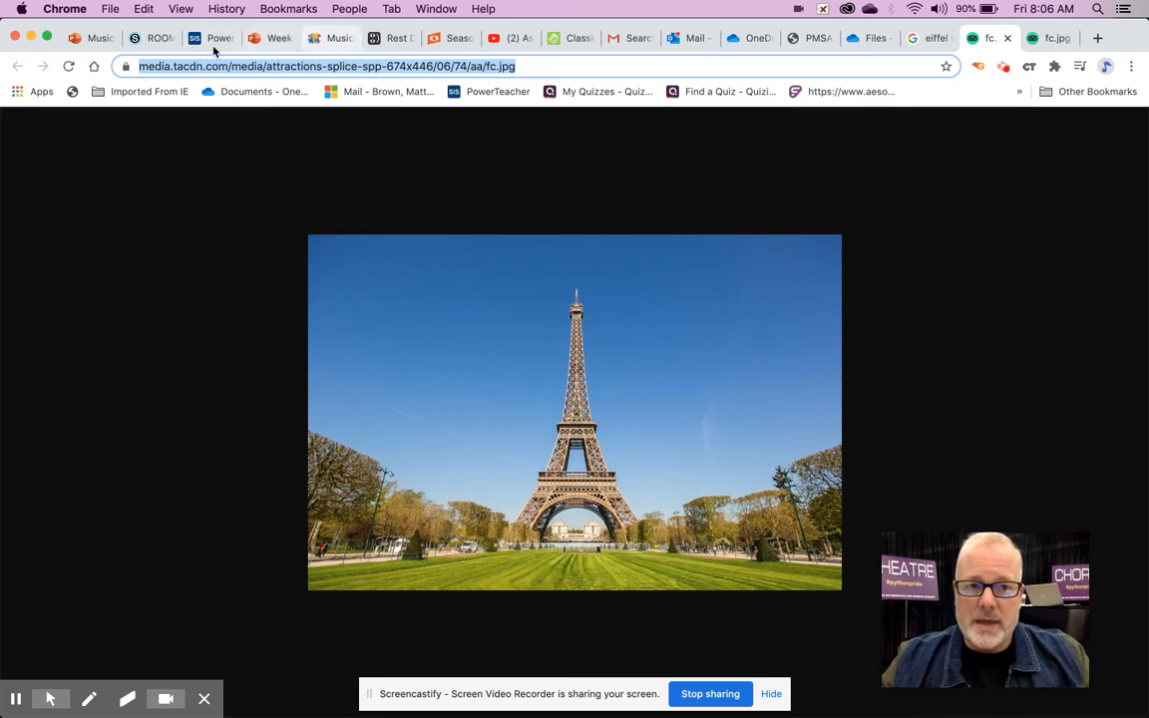
# Step: Return to Schoology and insert the Eiffel Tower image into the folder description using the copied link
pyautogui.click(152, 37)
pyautogui.click(536, 310)
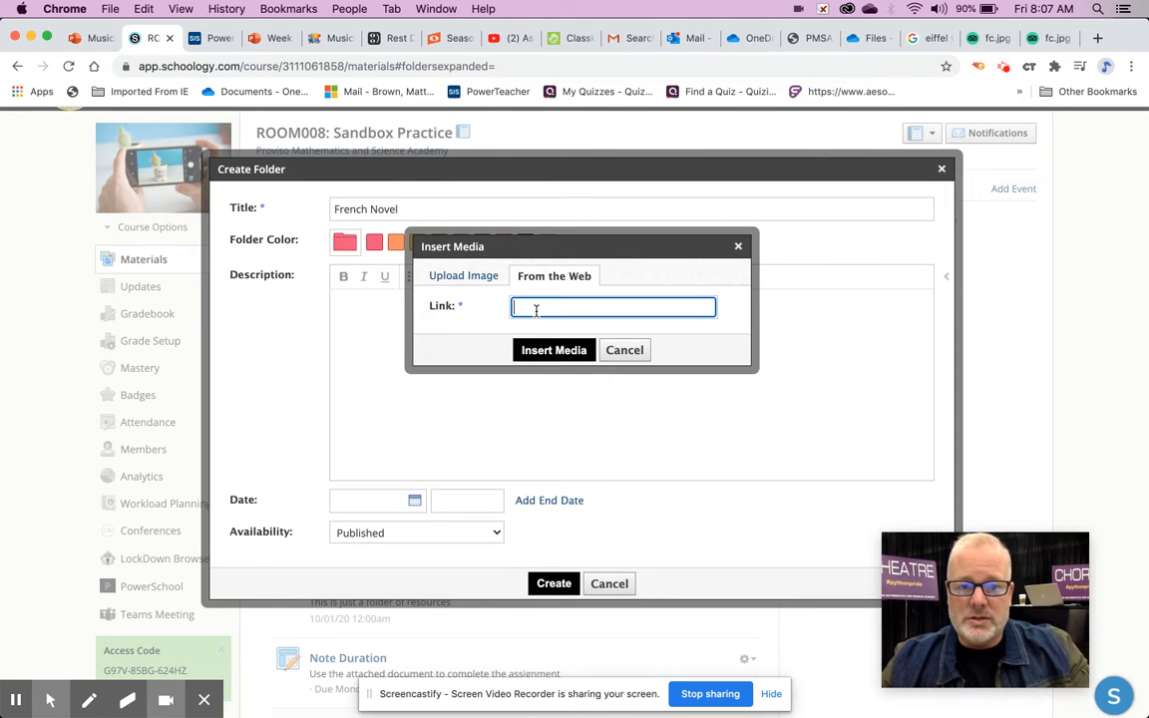
pyautogui.press('super+v')
pyautogui.click(554, 350)
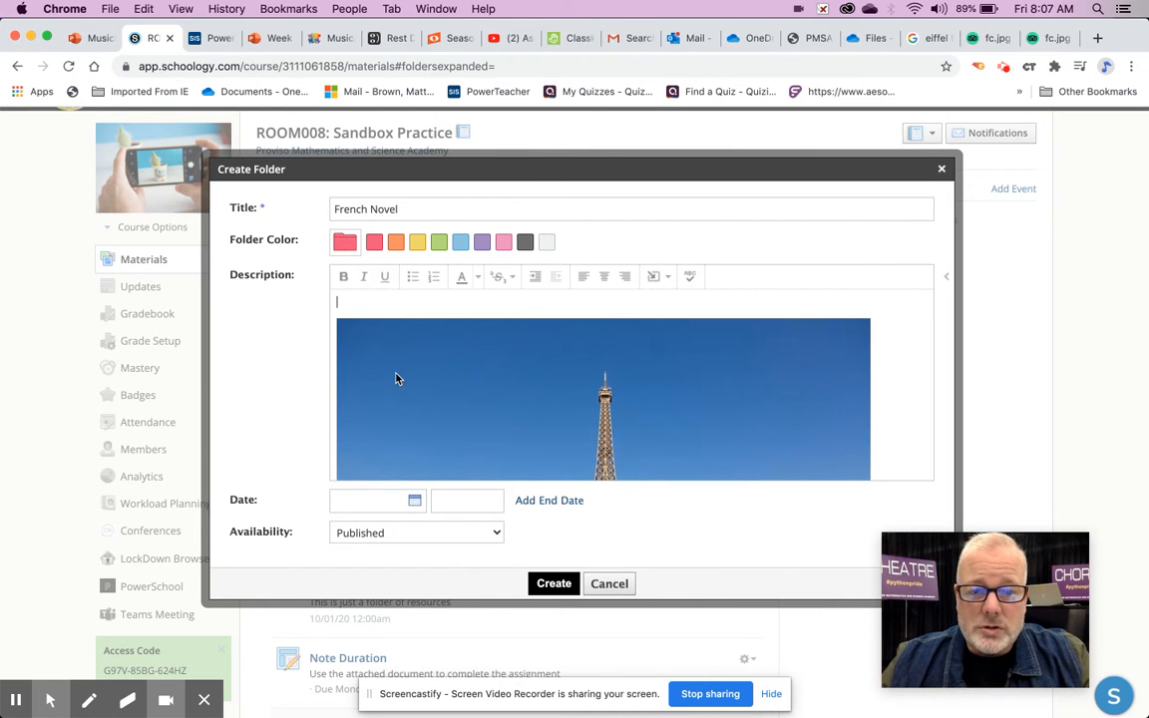
# Step: Resize the Eiffel Tower image to 150 x 75 and create the French Novel folder
pyautogui.click(356, 336)
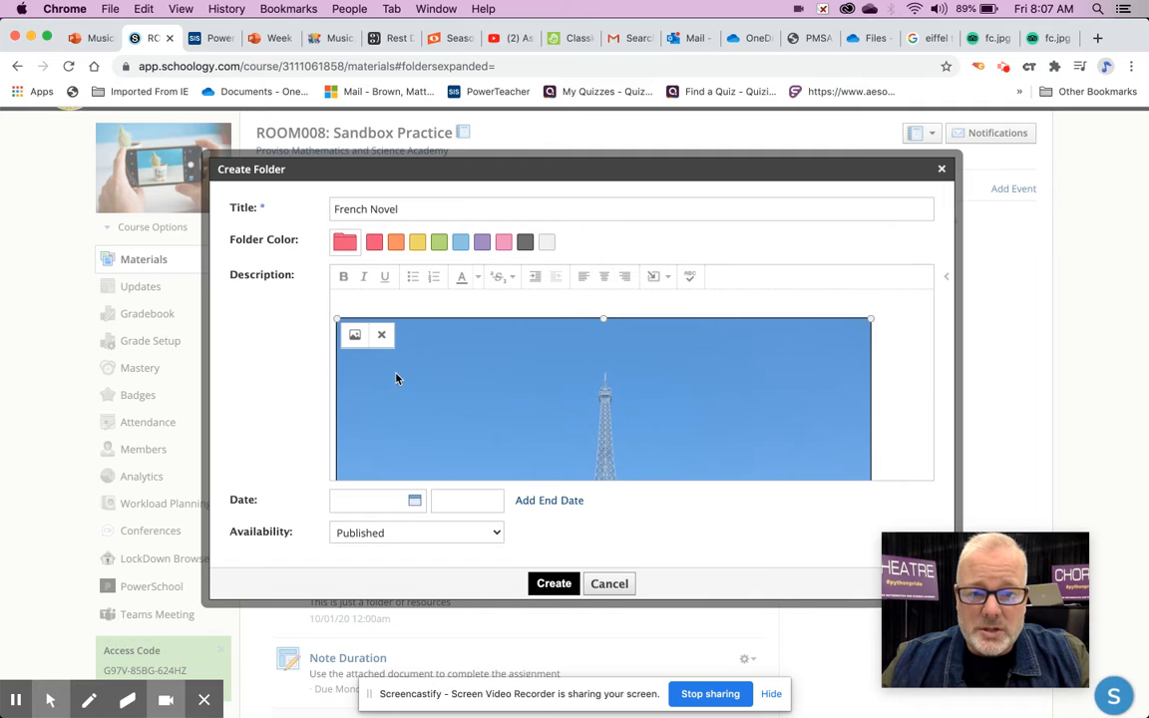
pyautogui.click(355, 340)
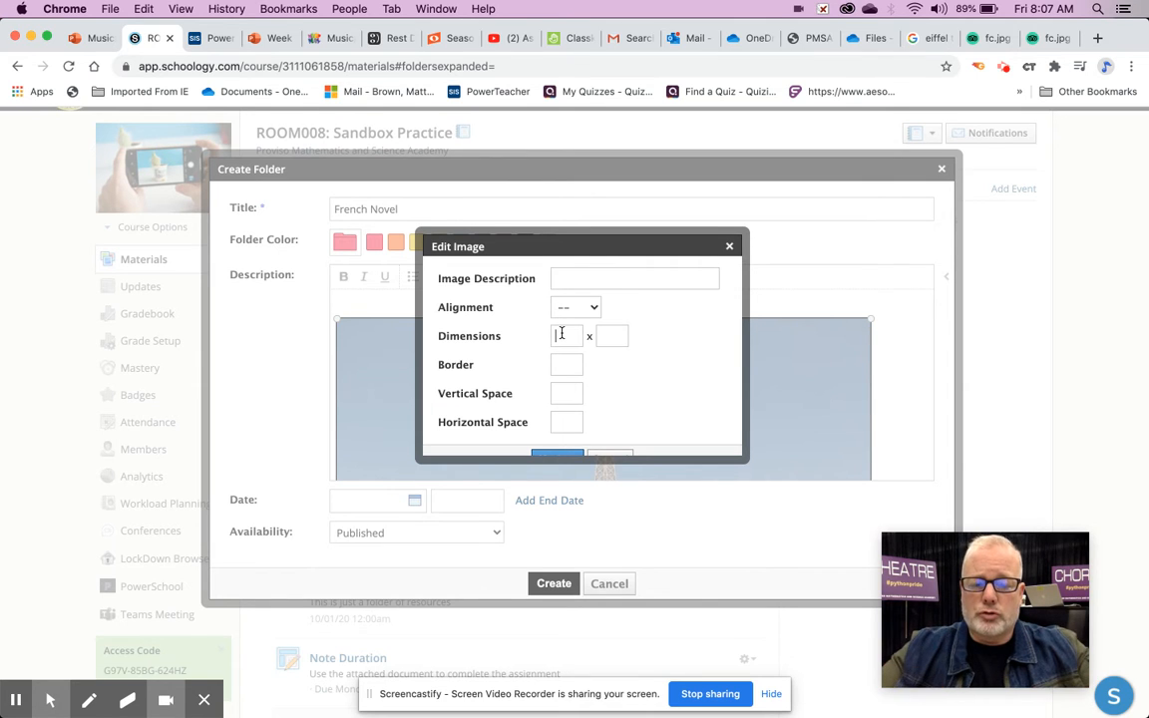
pyautogui.write('350')
pyautogui.write('75')
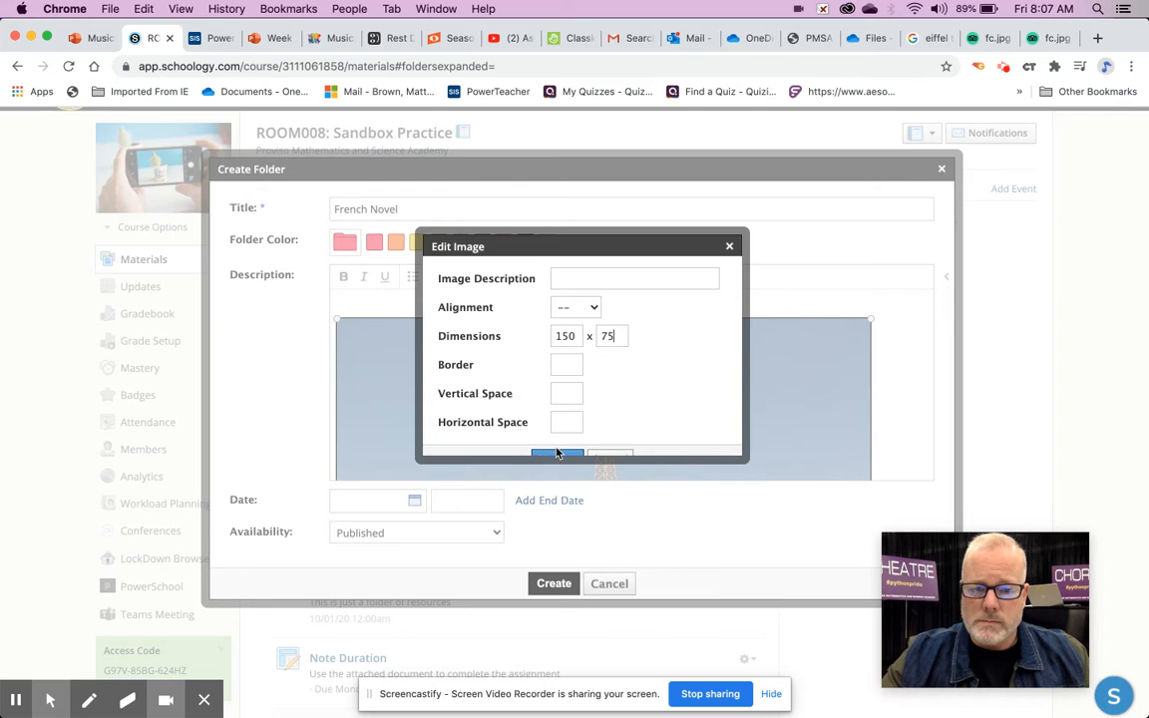
pyautogui.click(558, 453)
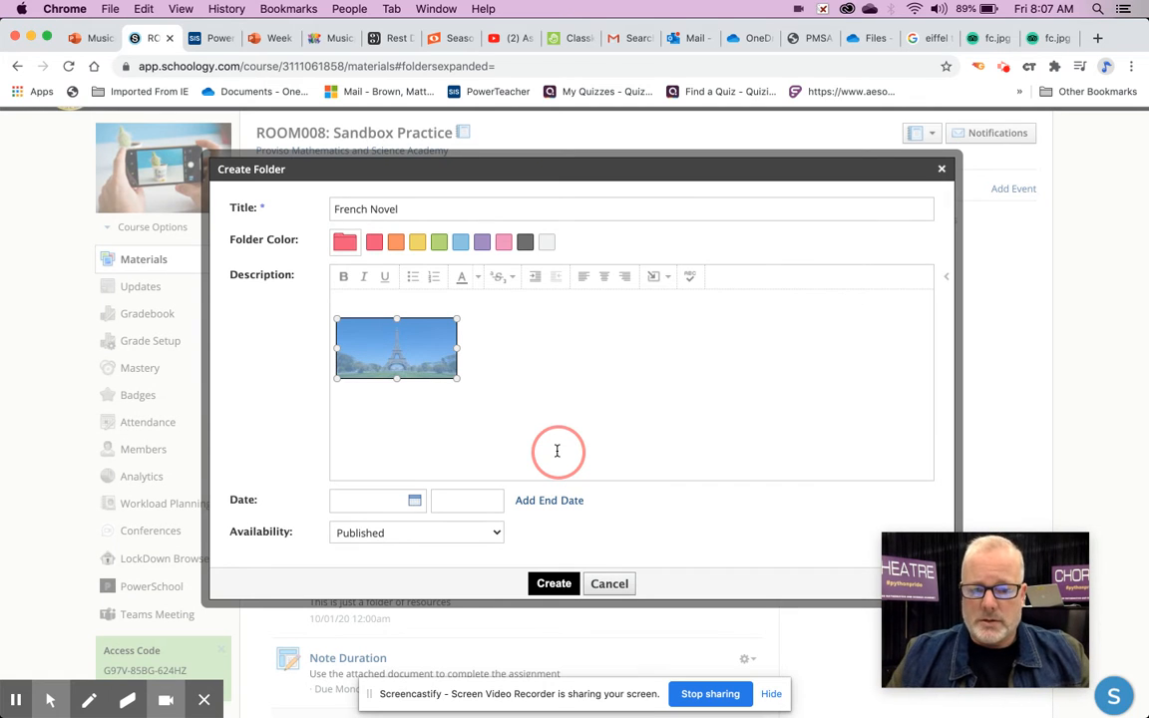
pyautogui.click(555, 585)
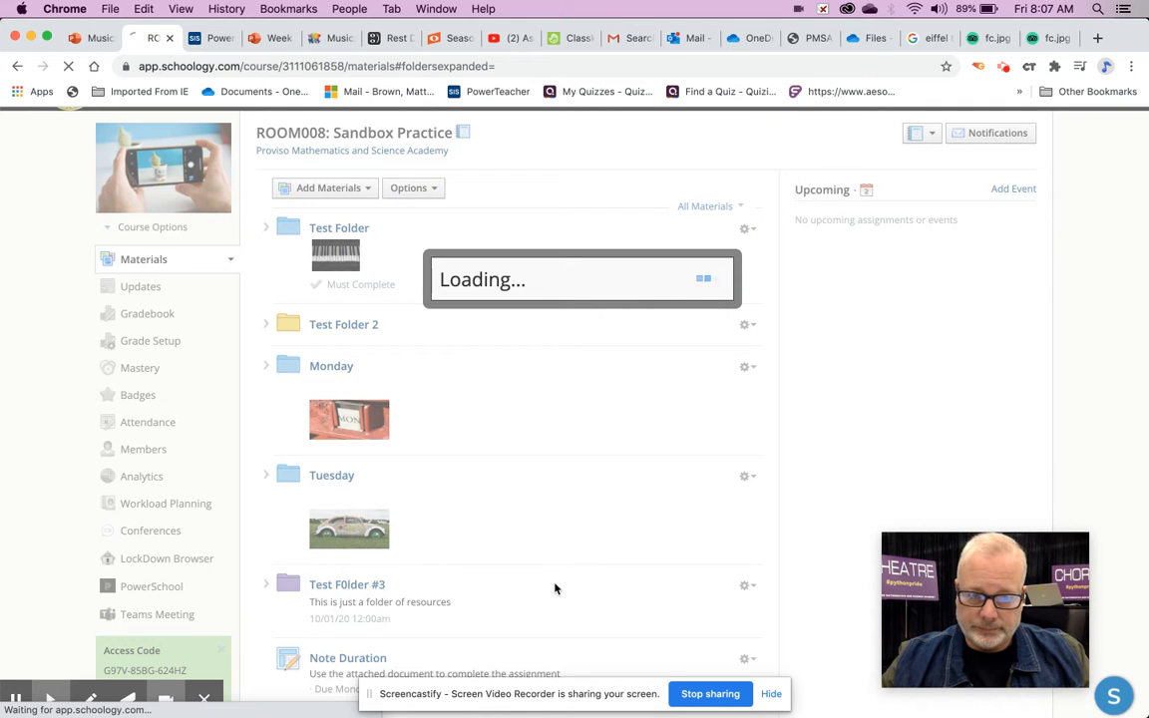
pyautogui.scroll(-5, 554, 587)
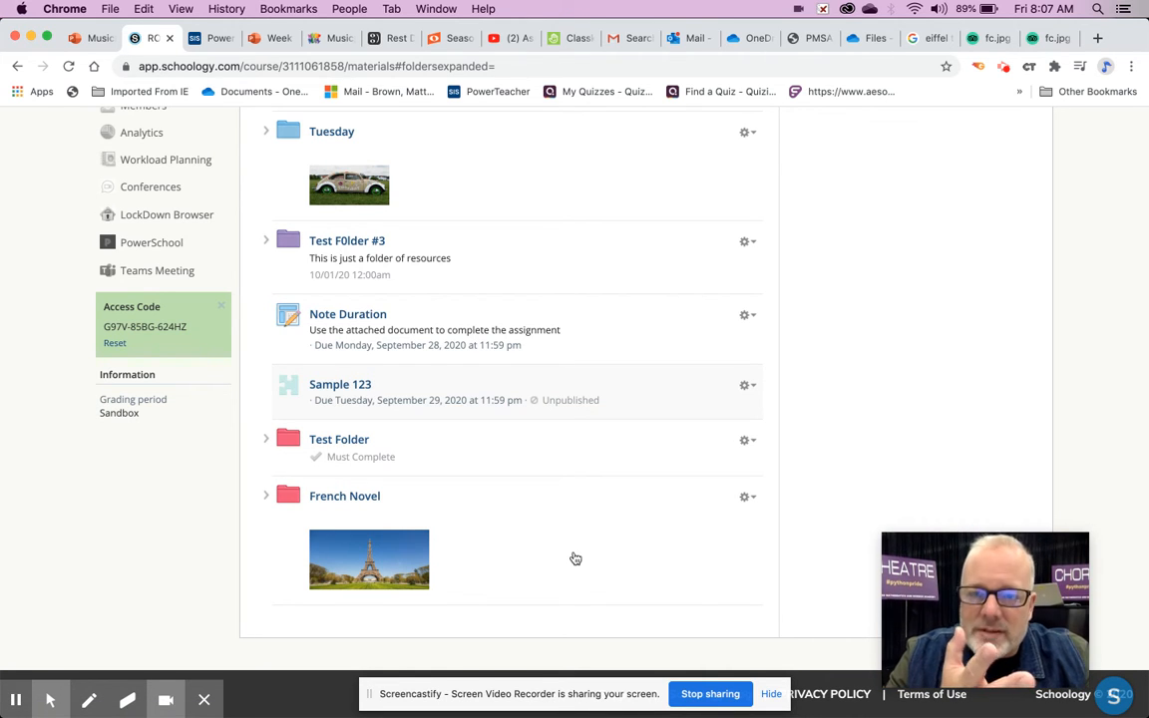
# Step: Open the French Novel folder and start a new page in it titled "Directions"
pyautogui.click(359, 499)
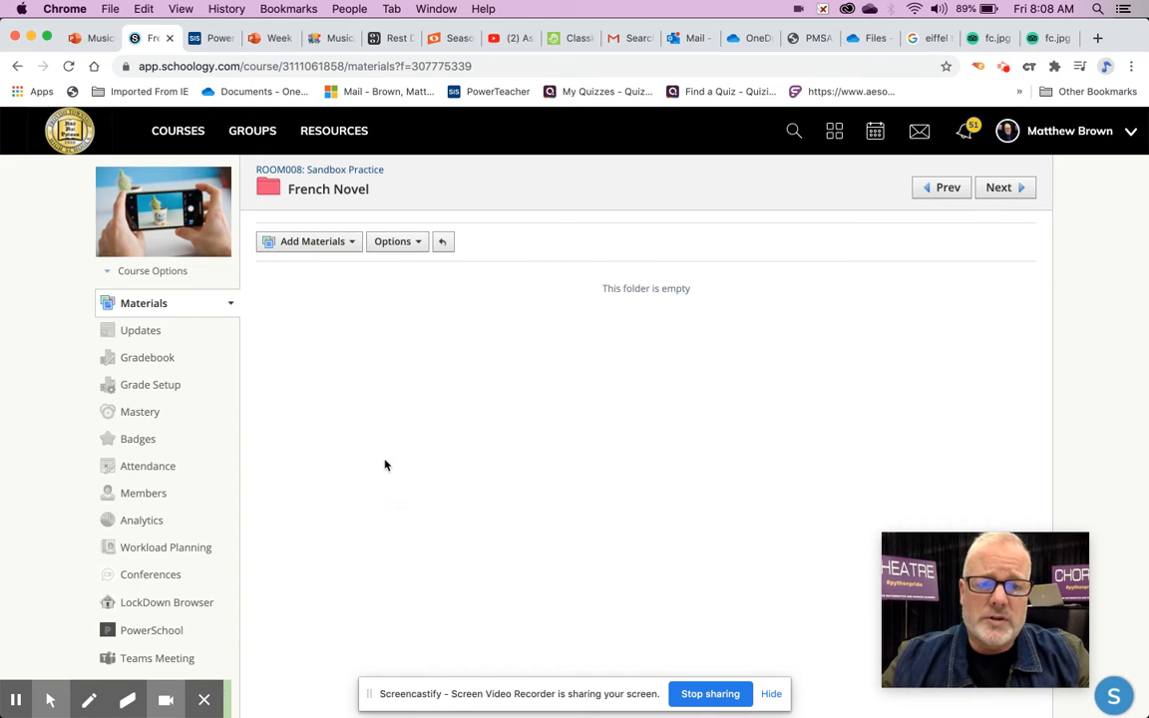
pyautogui.click(321, 242)
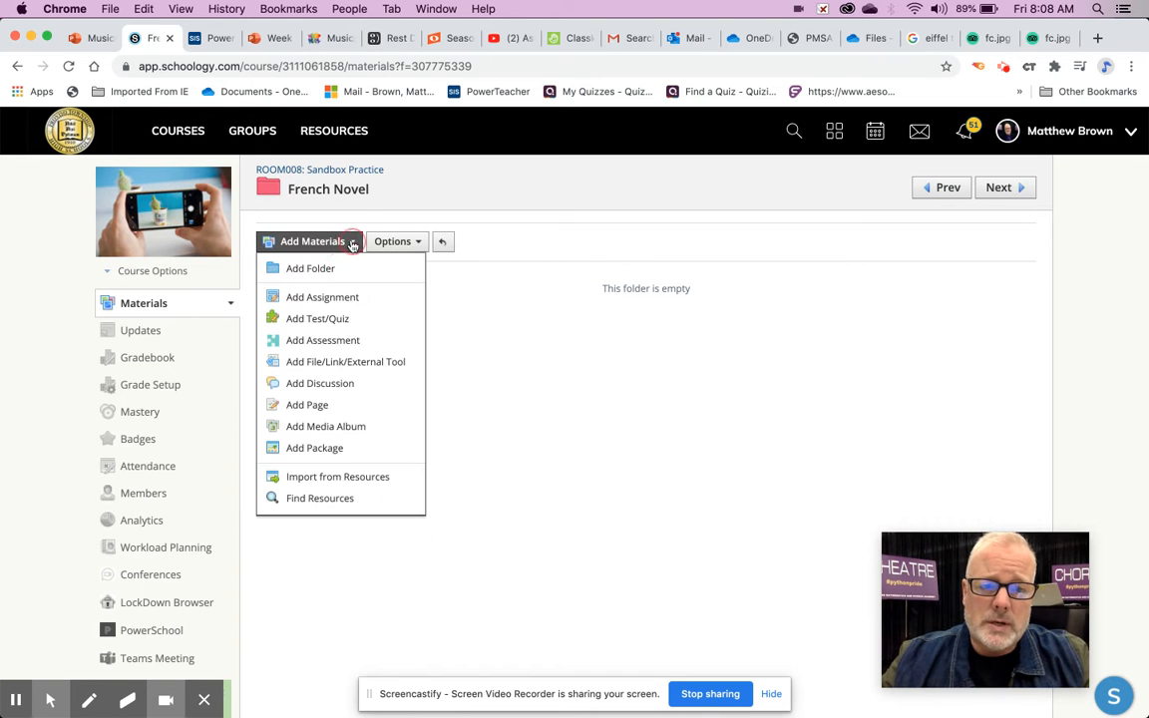
pyautogui.click(334, 404)
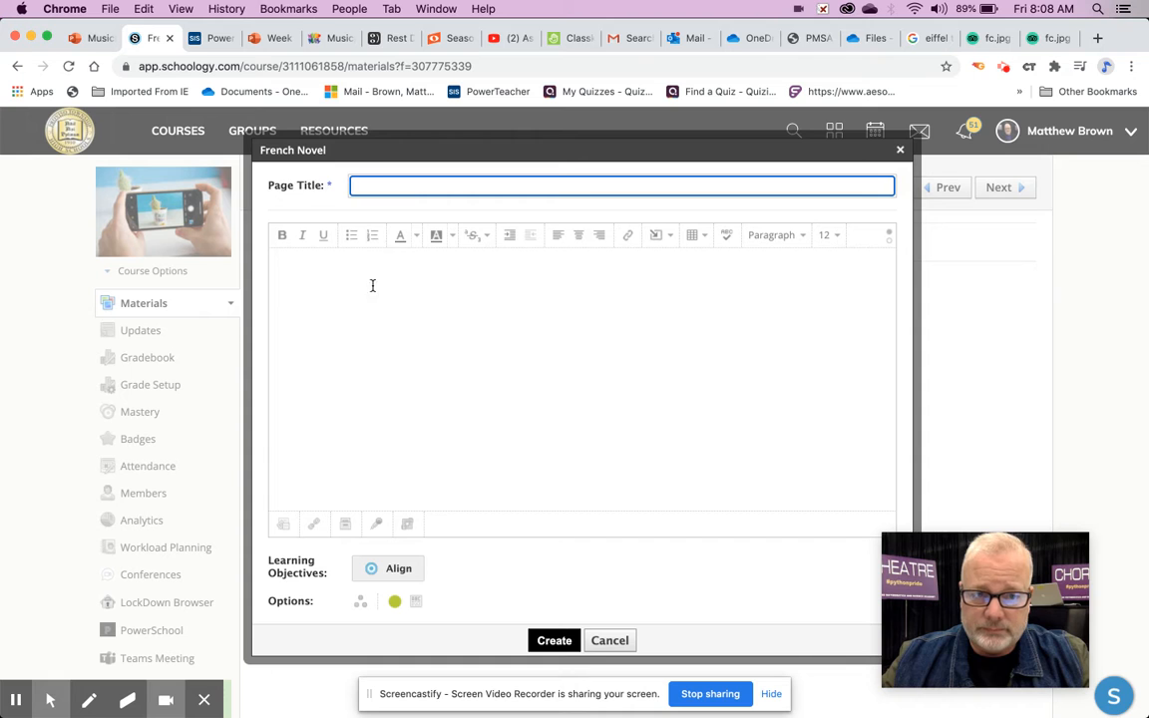
pyautogui.write('Directions')
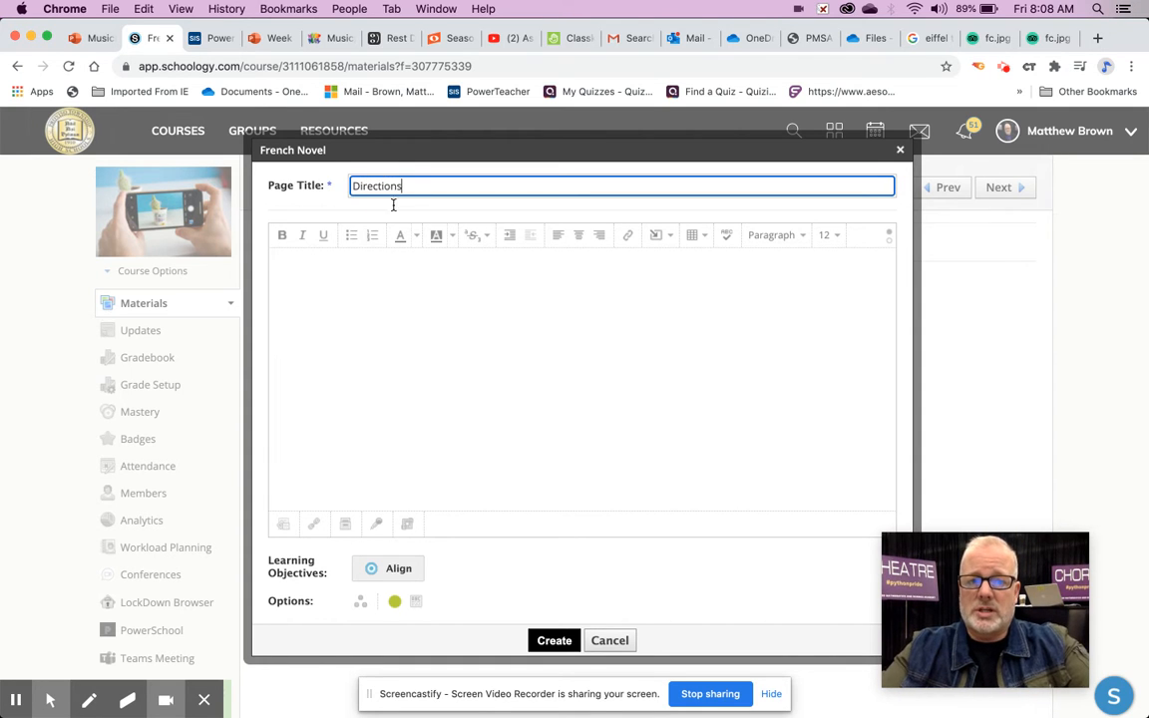
# Step: Write "Watch the video directions" in the body of the Directions page
pyautogui.click(379, 276)
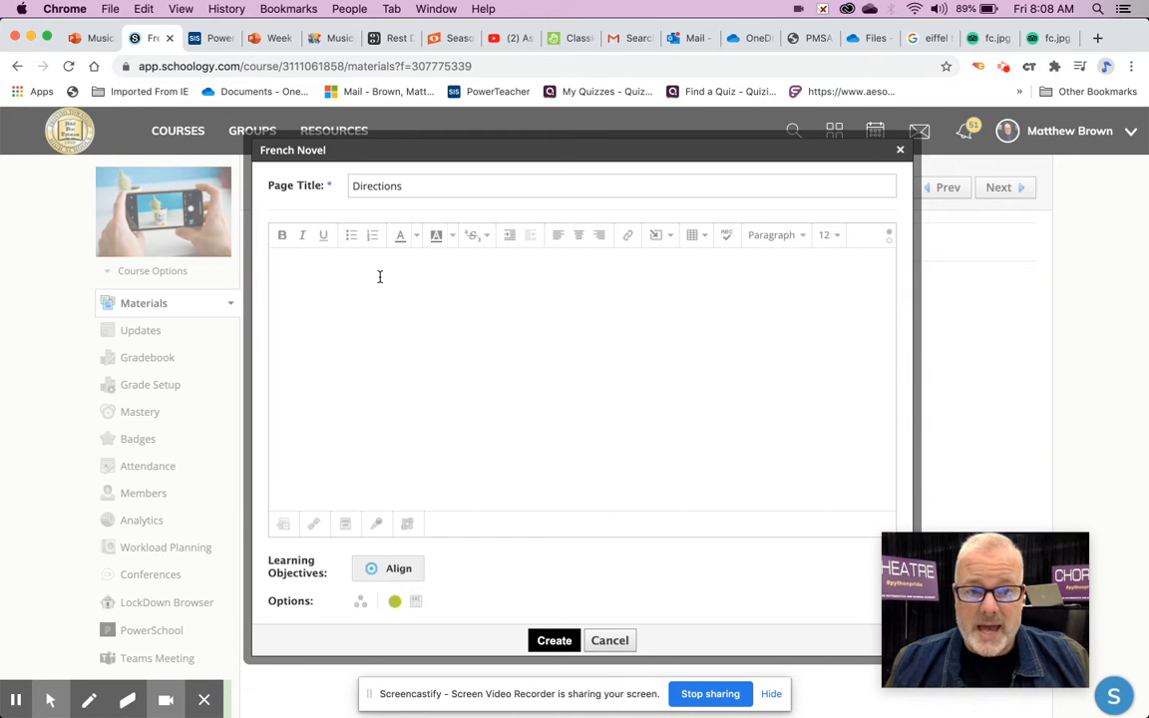
pyautogui.write('W')
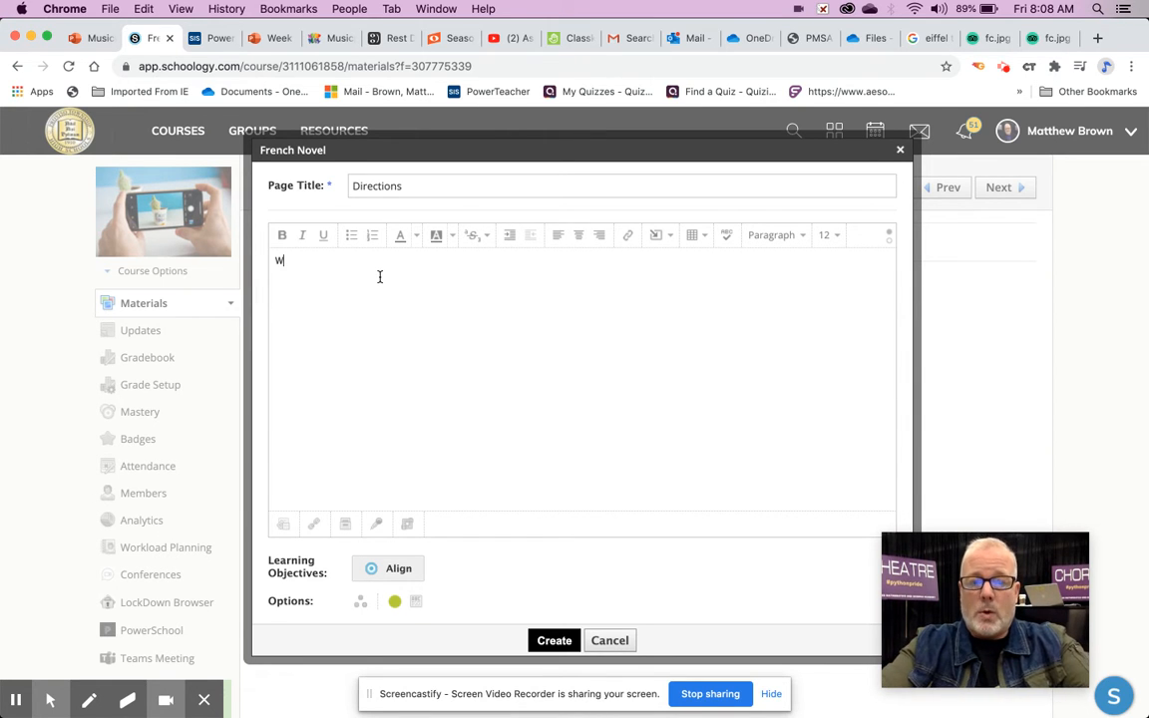
pyautogui.write('atch the video di')
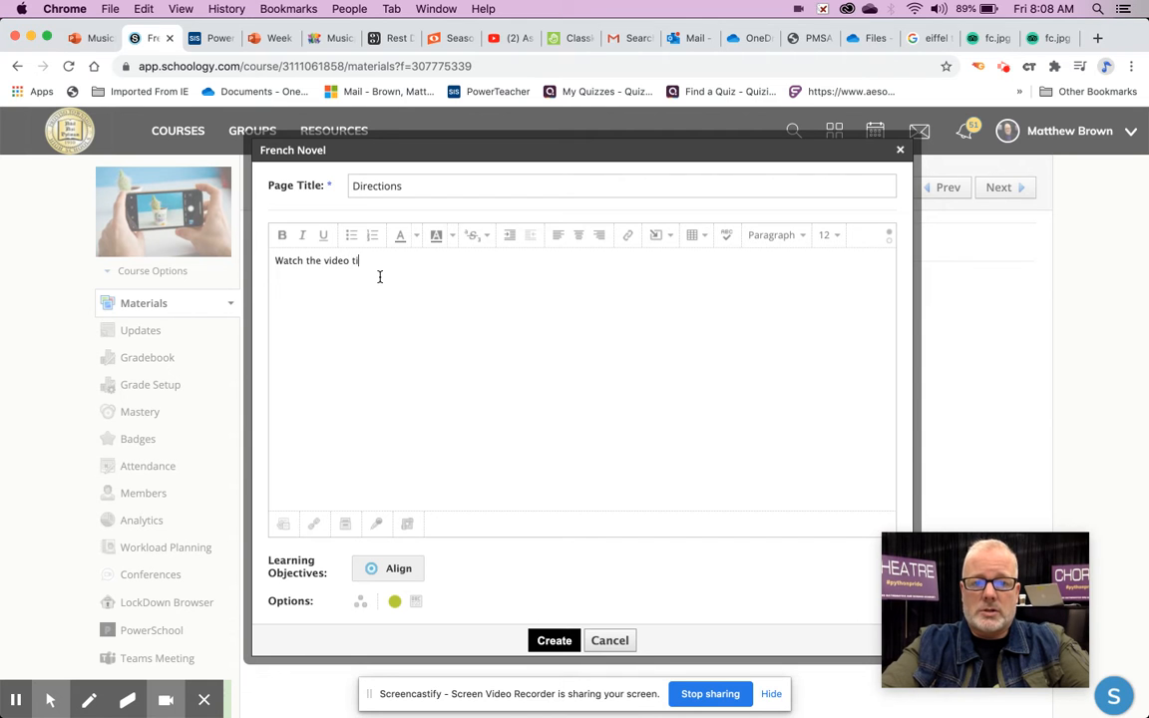
pyautogui.write('rections')
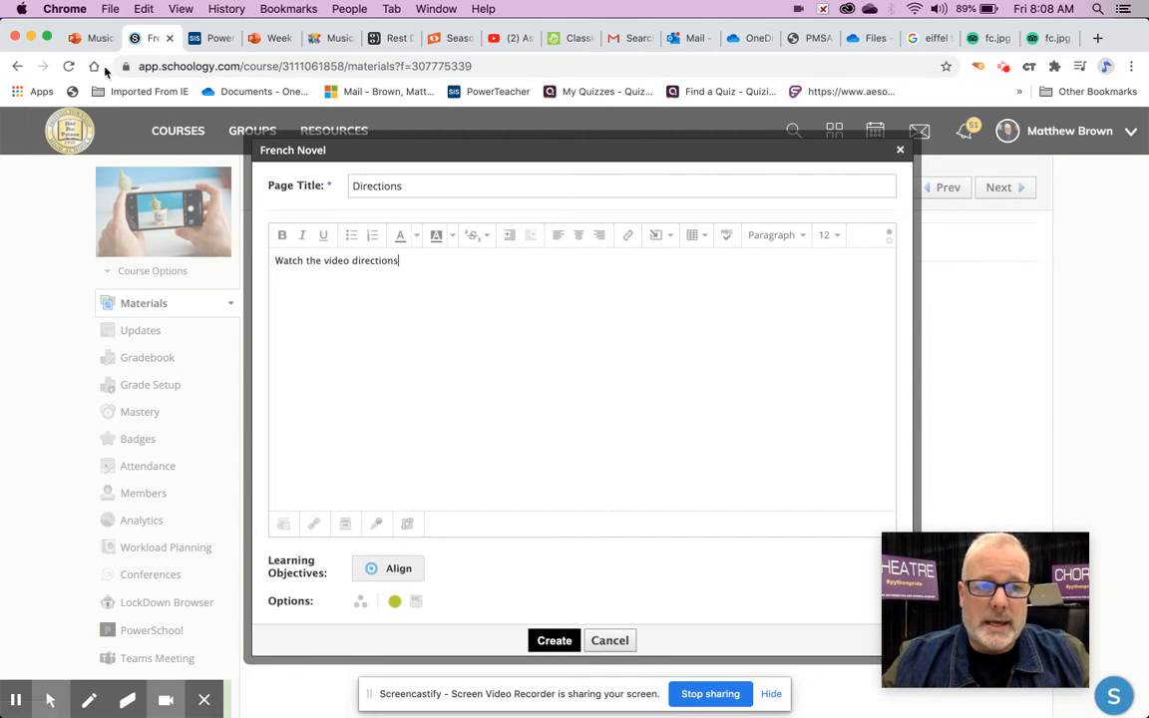
# Step: Switch to YouTube and copy the embed code of the "Assessment Note Duration Directions" video
pyautogui.click(488, 40)
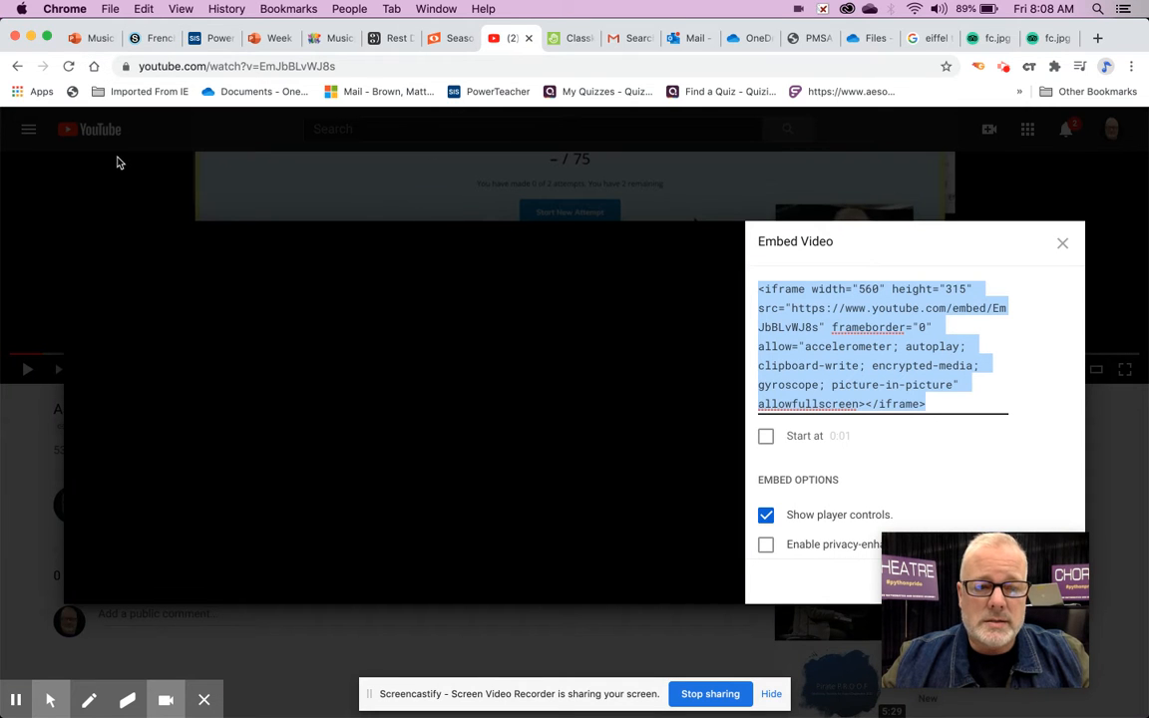
pyautogui.click(1067, 248)
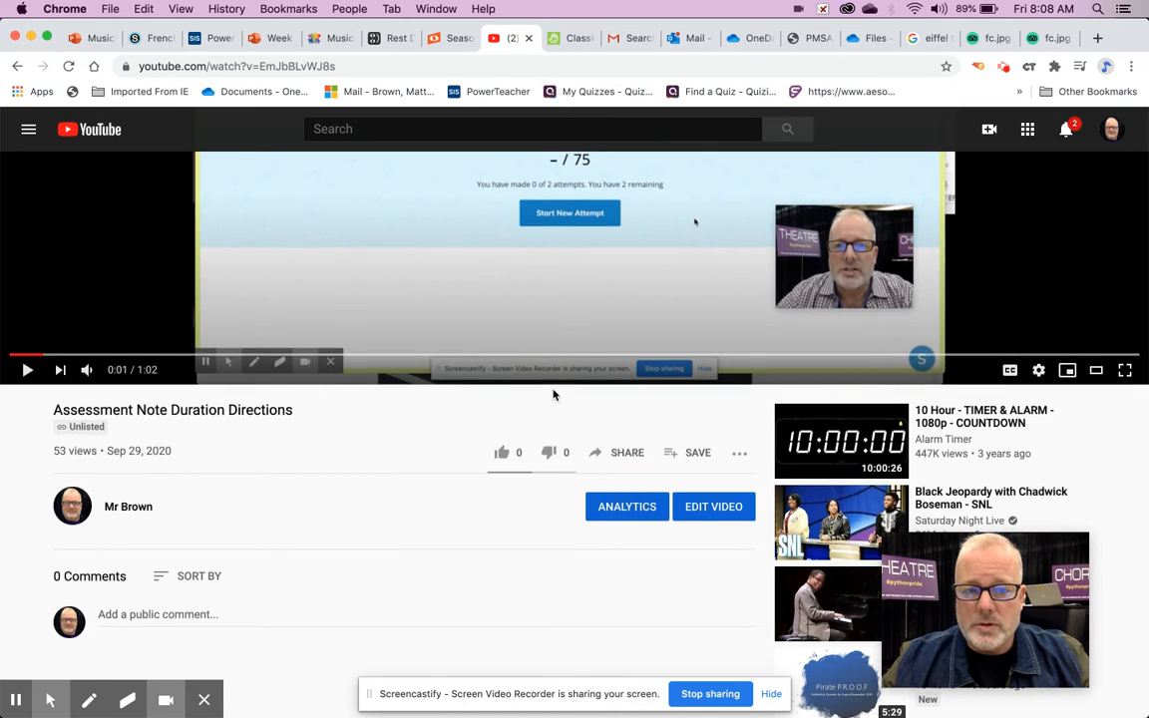
pyautogui.scroll(-5, 605, 410)
pyautogui.scroll(5, 603, 410)
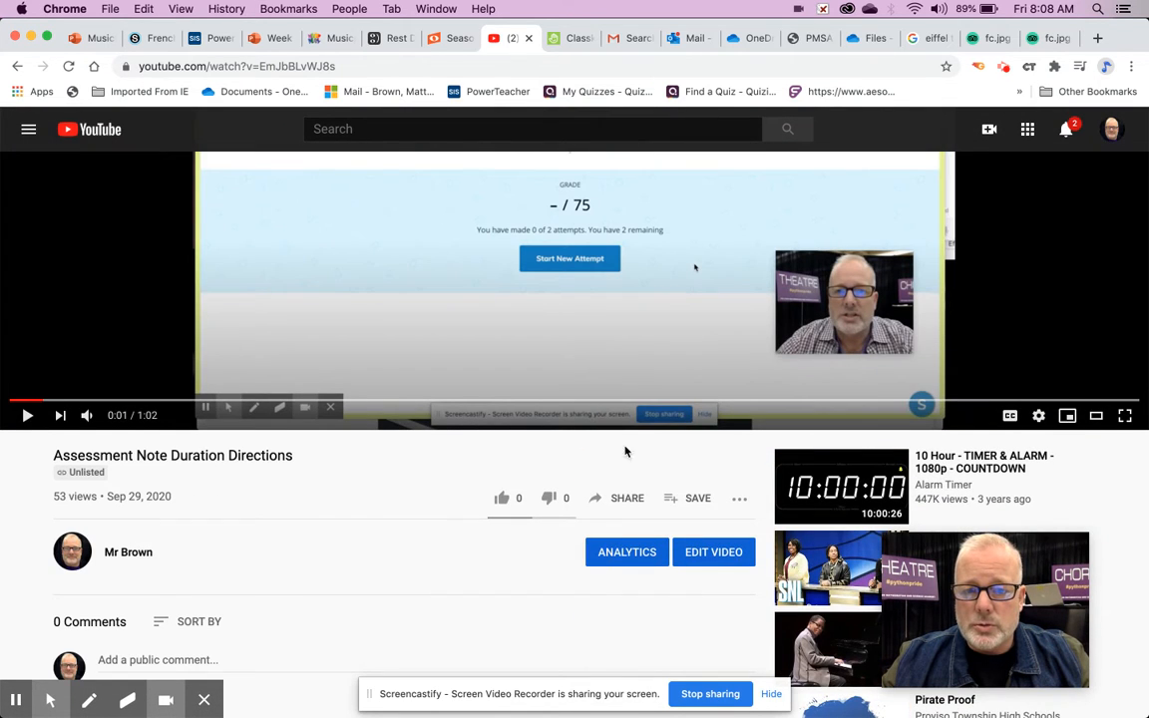
pyautogui.click(628, 496)
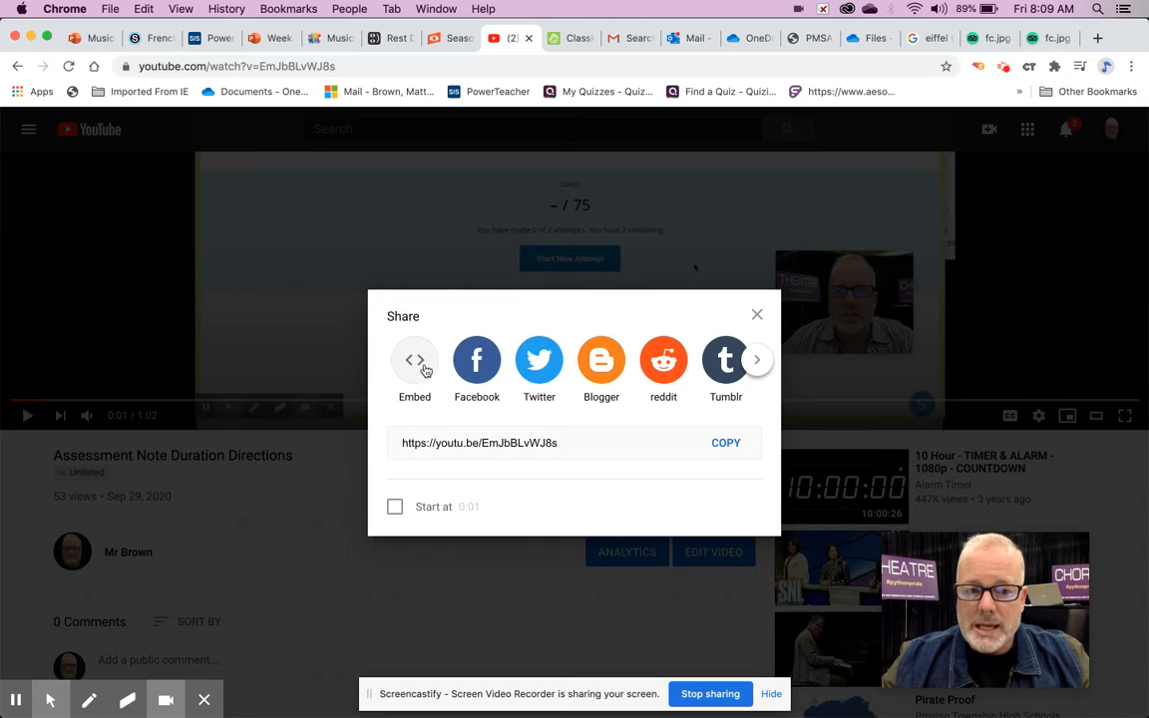
pyautogui.click(415, 361)
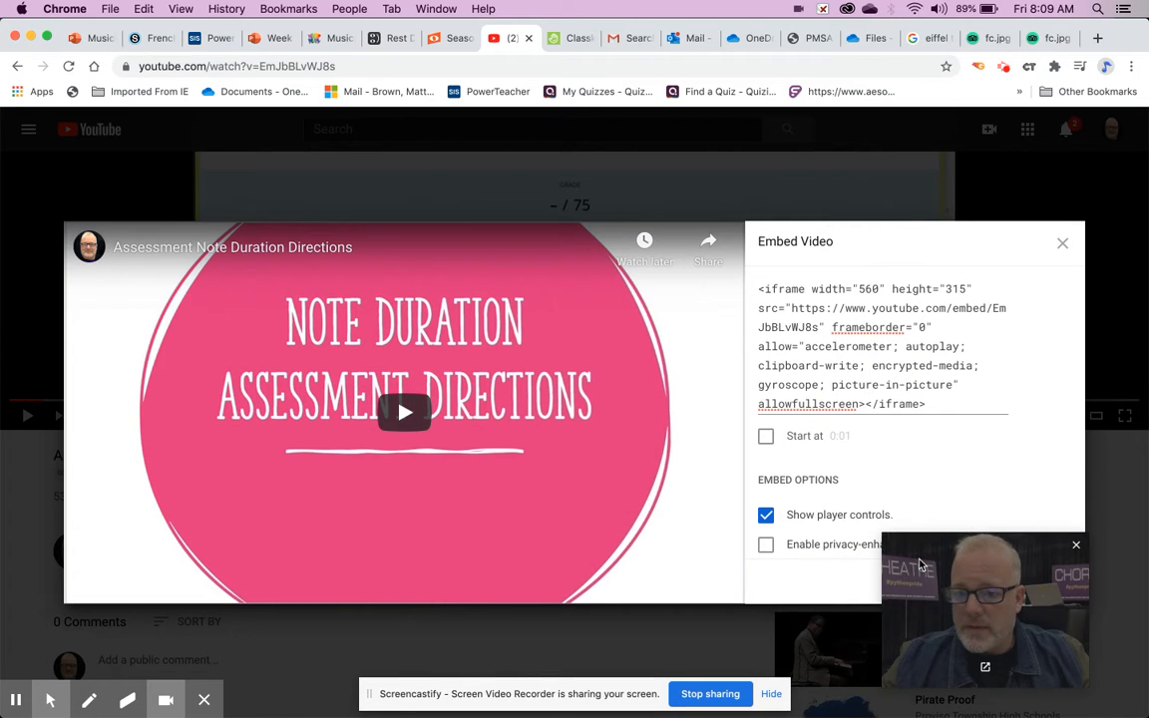
pyautogui.moveTo(988, 608); pyautogui.dragTo(893, 581)
pyautogui.click(1049, 581)
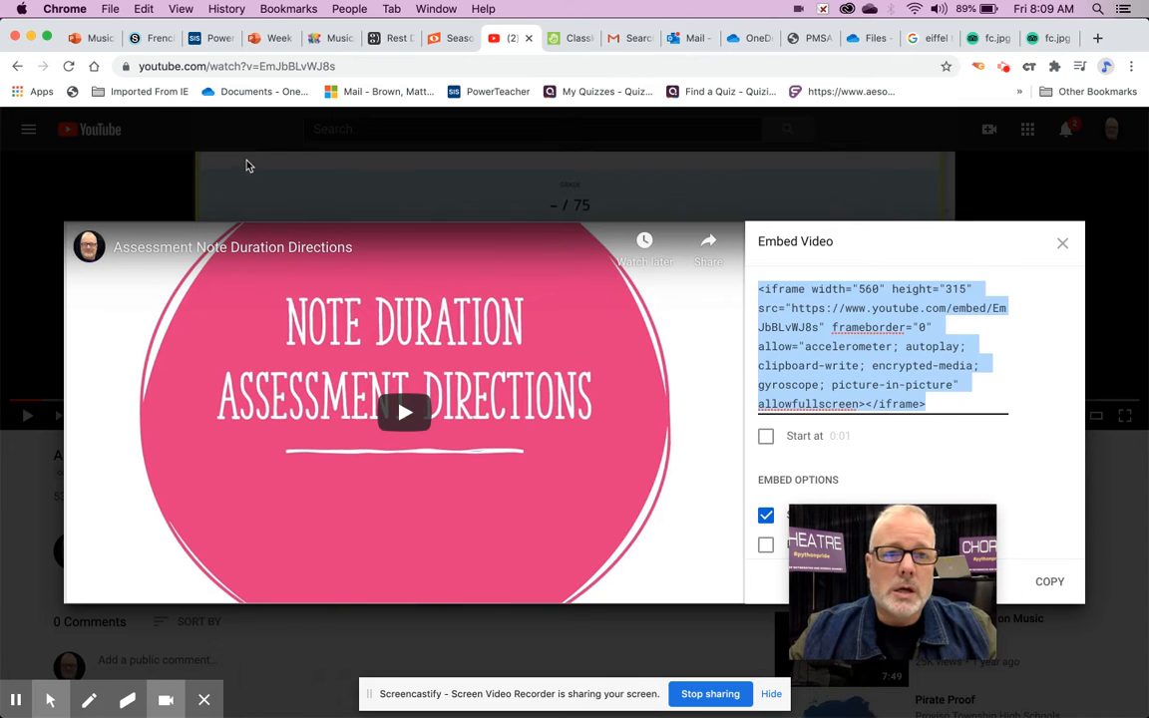
# Step: Return to Schoology and paste the copied video embed code into a new link/embed attachment for the Directions page
pyautogui.click(158, 41)
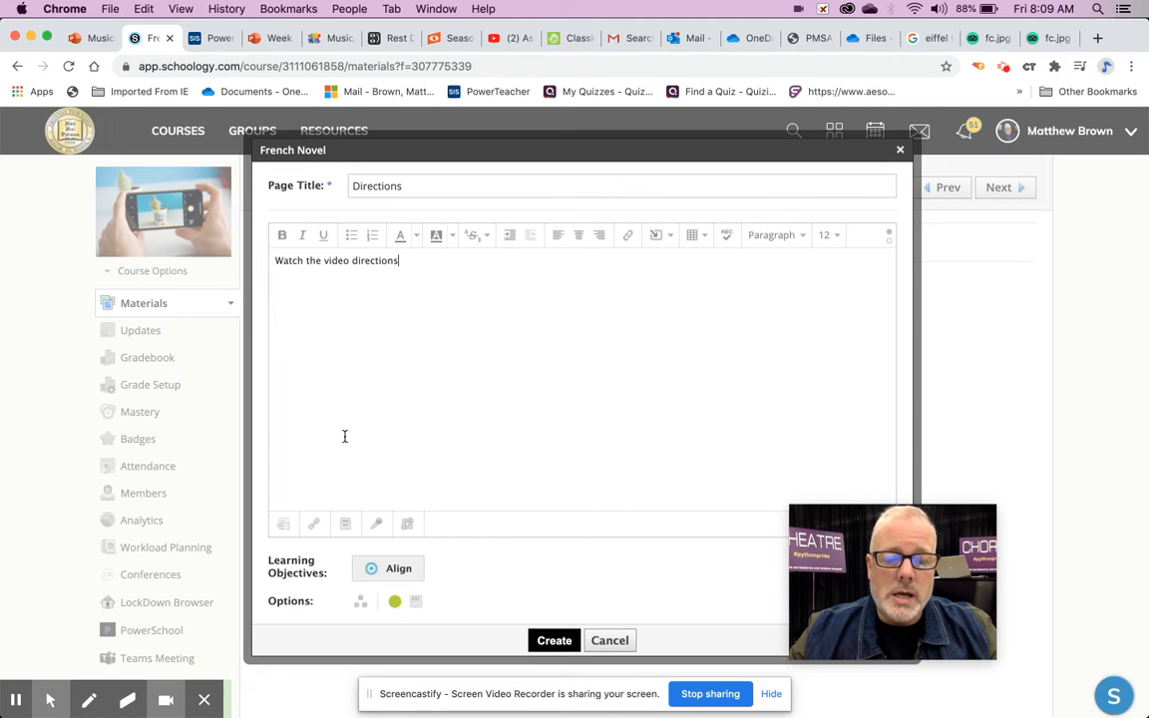
pyautogui.press('Return')
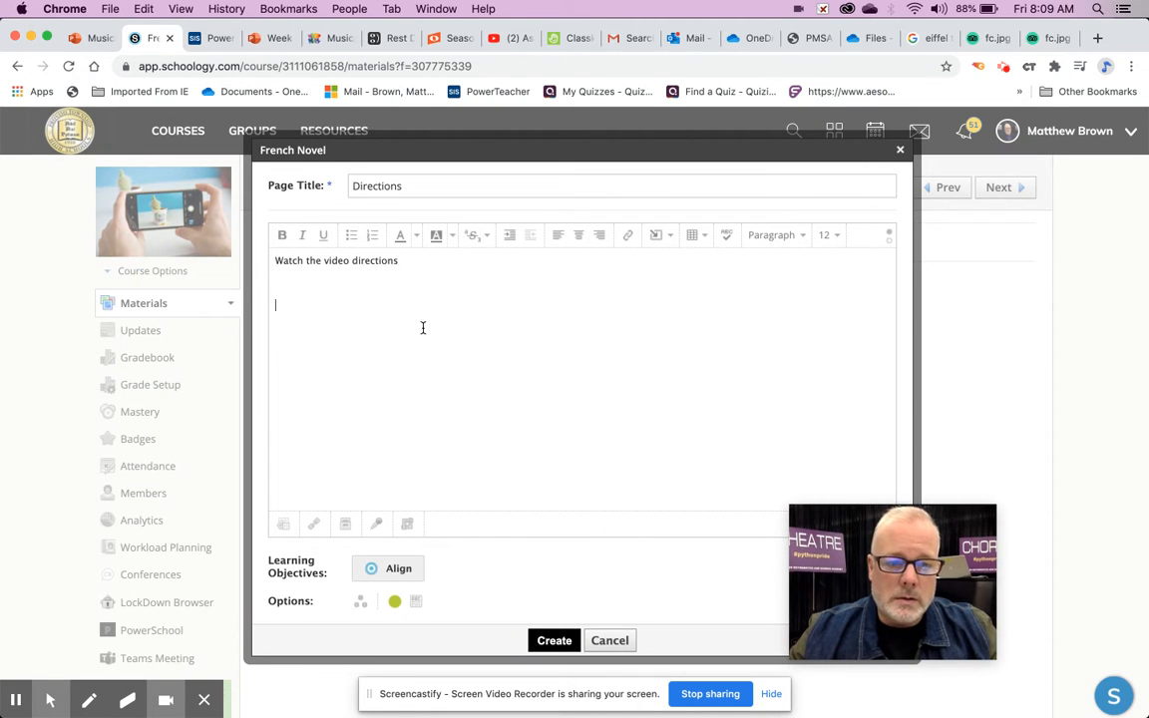
pyautogui.click(313, 524)
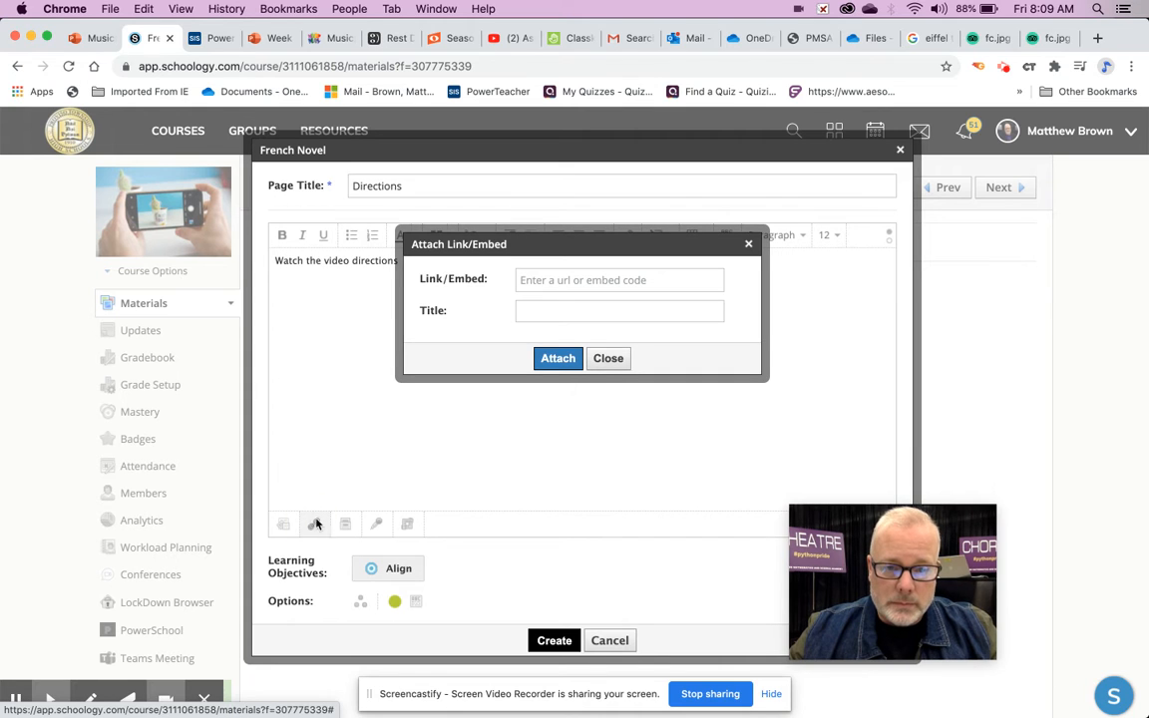
pyautogui.click(607, 358)
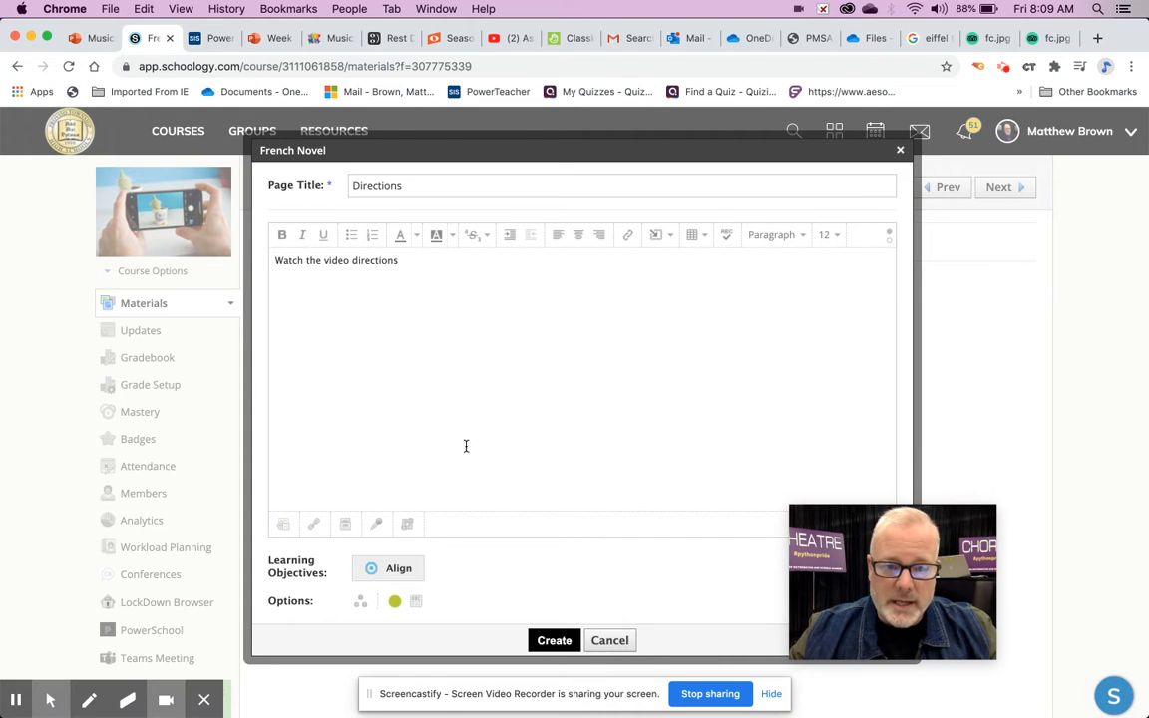
pyautogui.click(313, 525)
pyautogui.click(535, 285)
pyautogui.press('super+v')
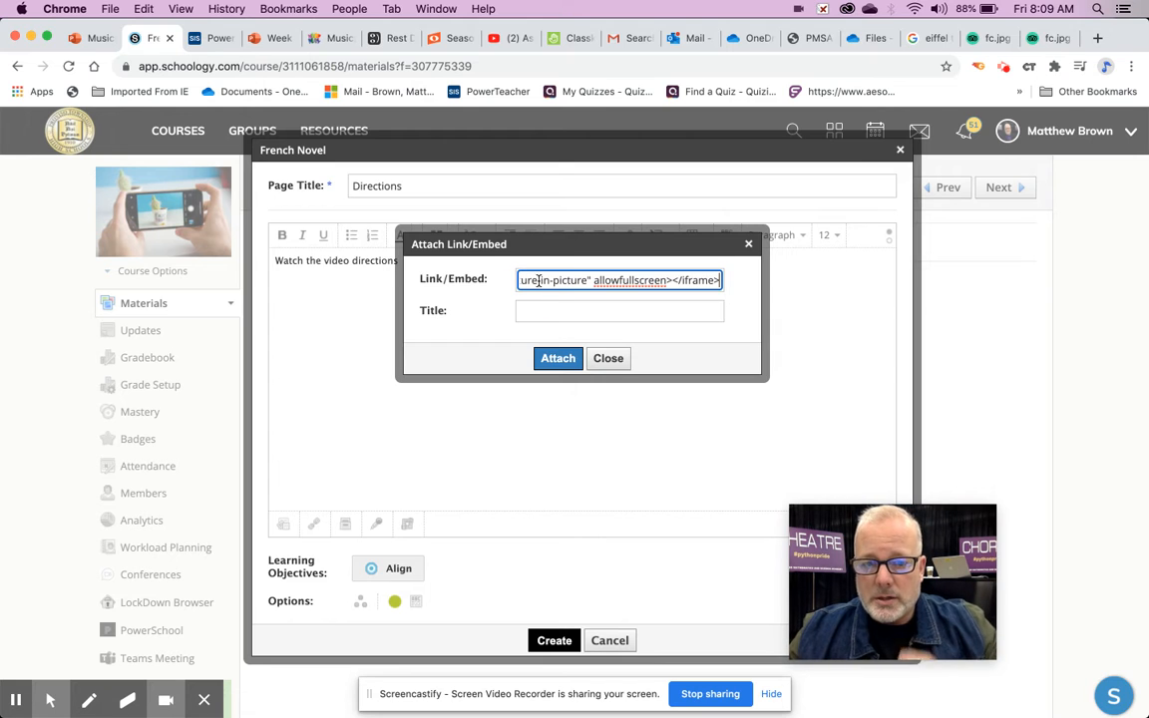
# Step: Title the embedded video "Assignment Directions", attach it and create the Directions page
pyautogui.click(547, 308)
pyautogui.write('W')
pyautogui.press('BackSpace')
pyautogui.write('Assignme')
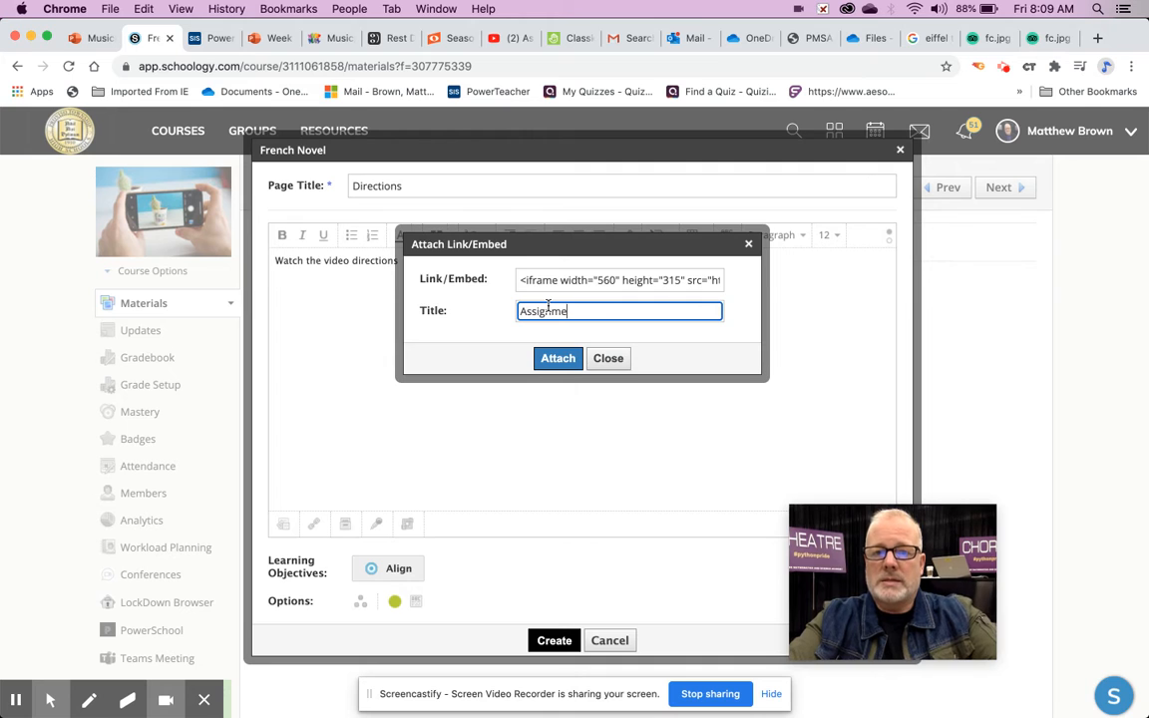
pyautogui.write('nt Directions')
pyautogui.click(564, 357)
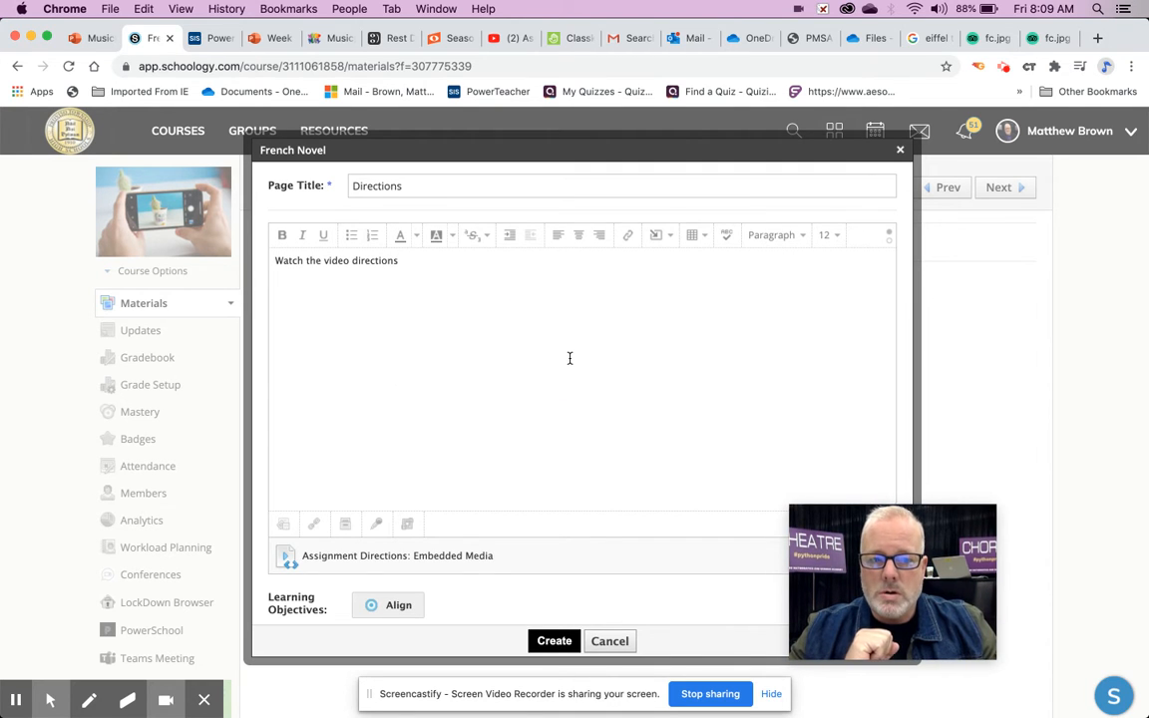
pyautogui.click(555, 641)
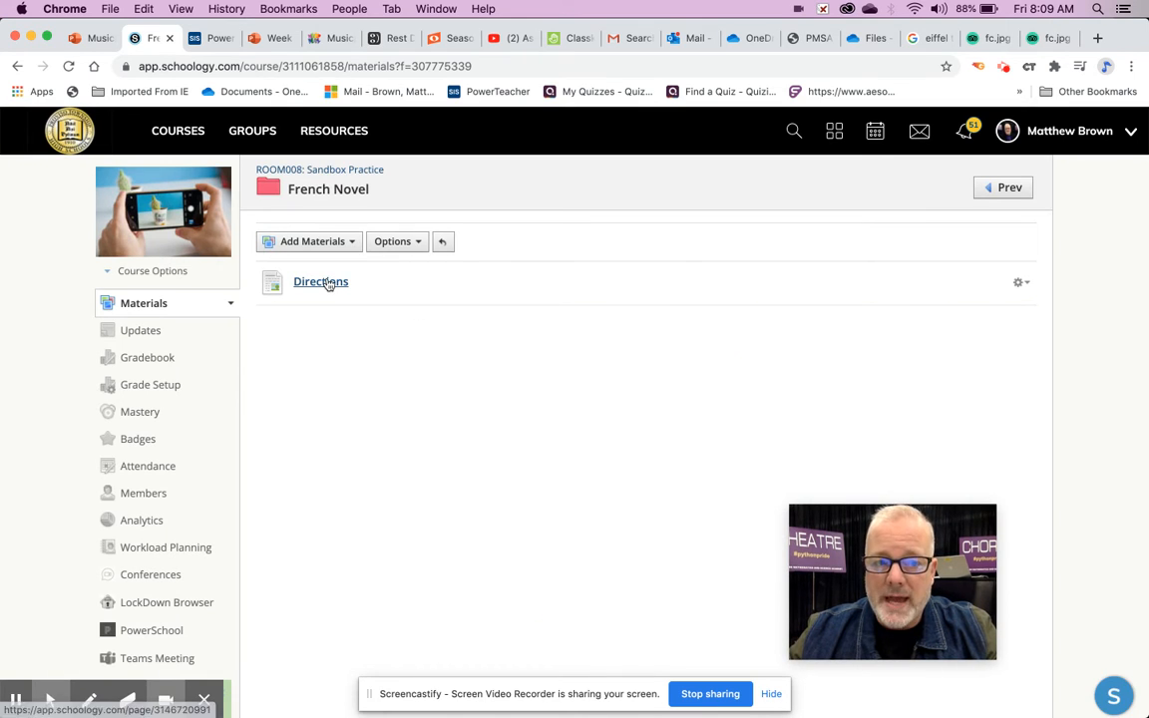
# Step: Open the Directions page and check the embedded video by playing it, viewing it full screen and pausing it
pyautogui.click(325, 282)
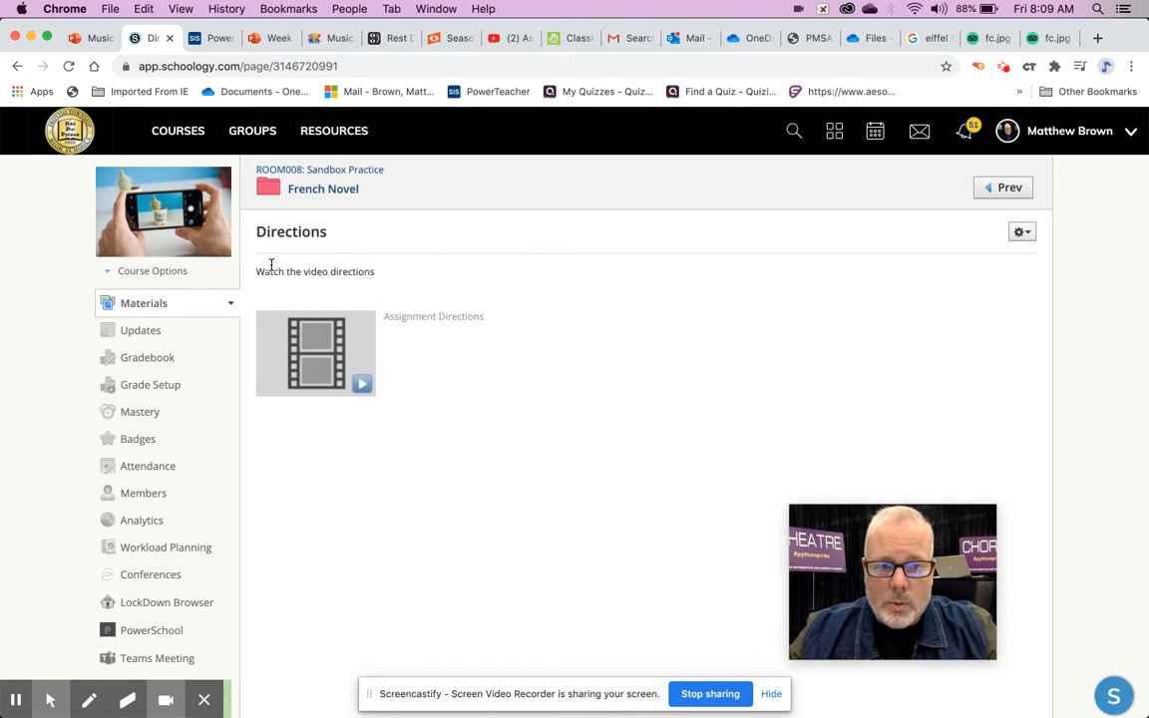
pyautogui.click(332, 326)
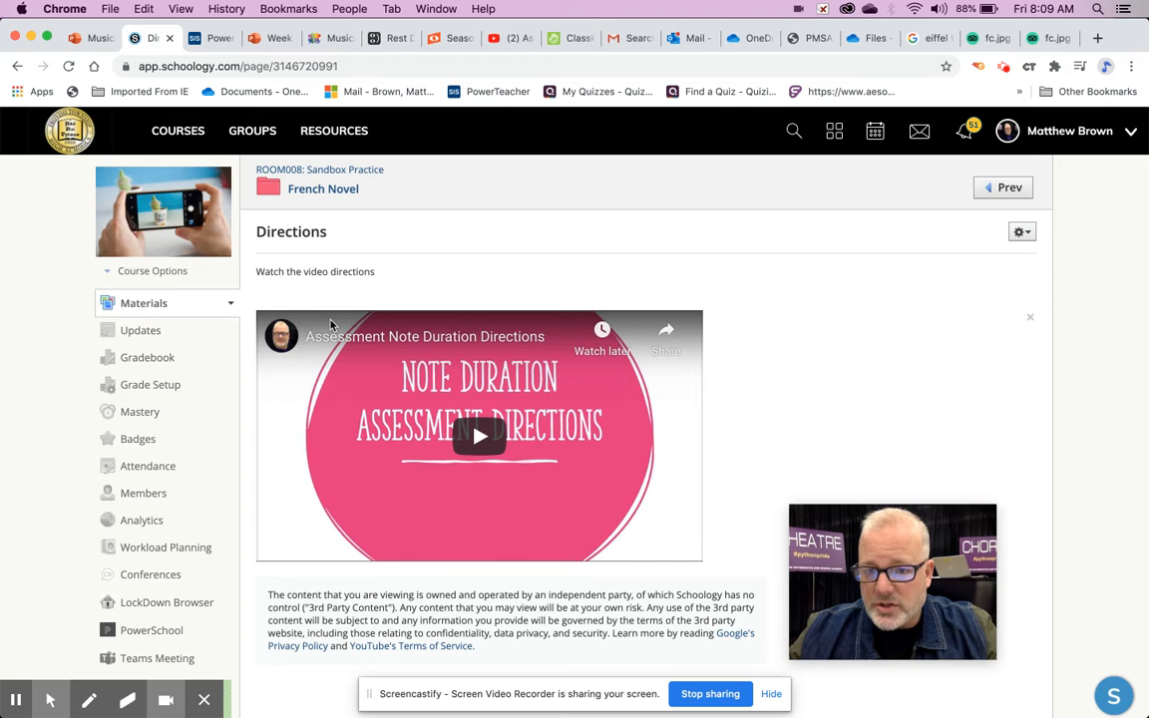
pyautogui.click(457, 405)
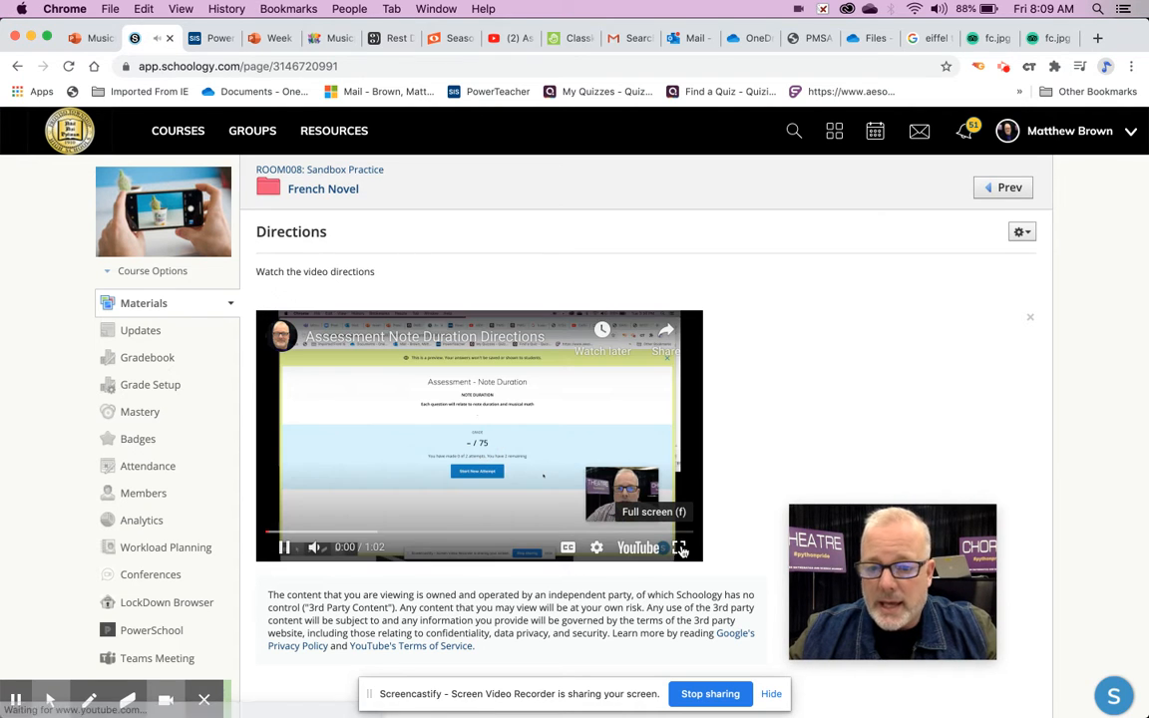
pyautogui.click(679, 548)
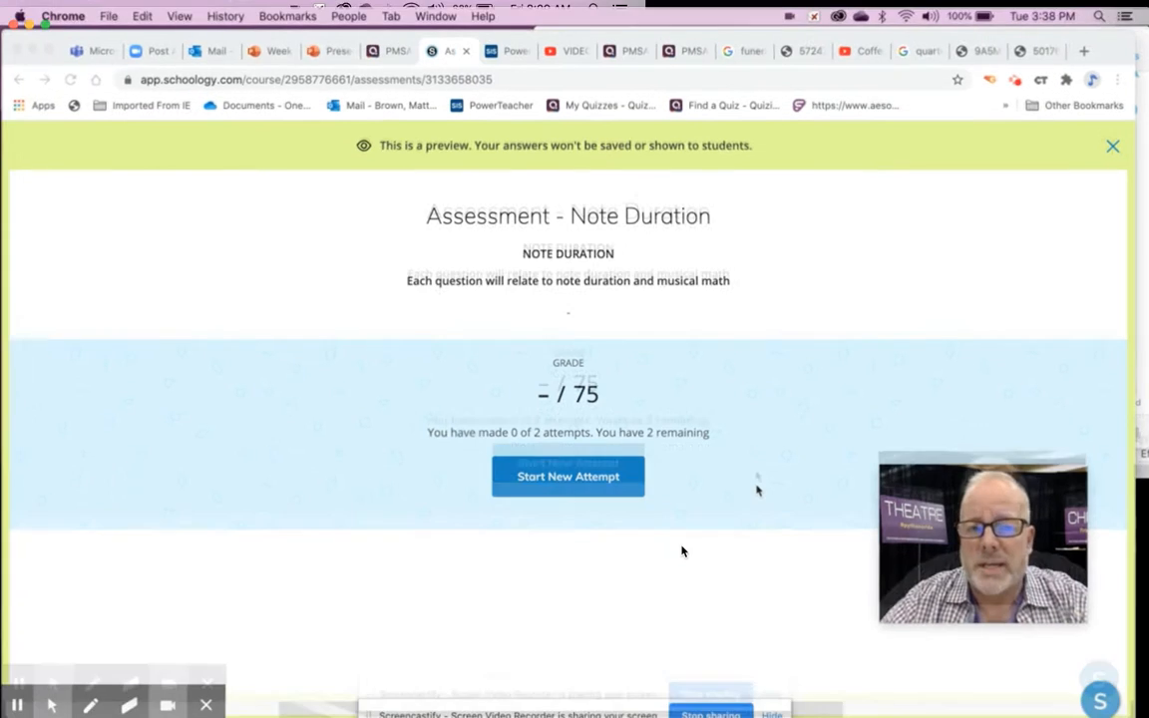
pyautogui.press('Escape')
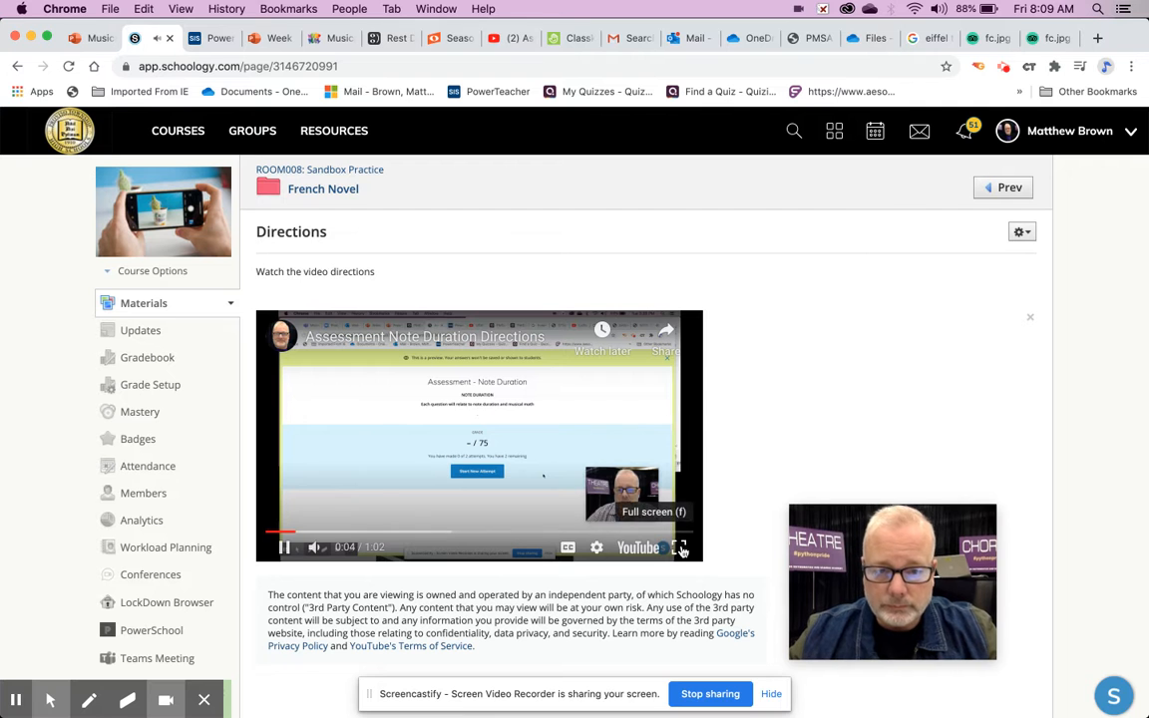
pyautogui.click(283, 548)
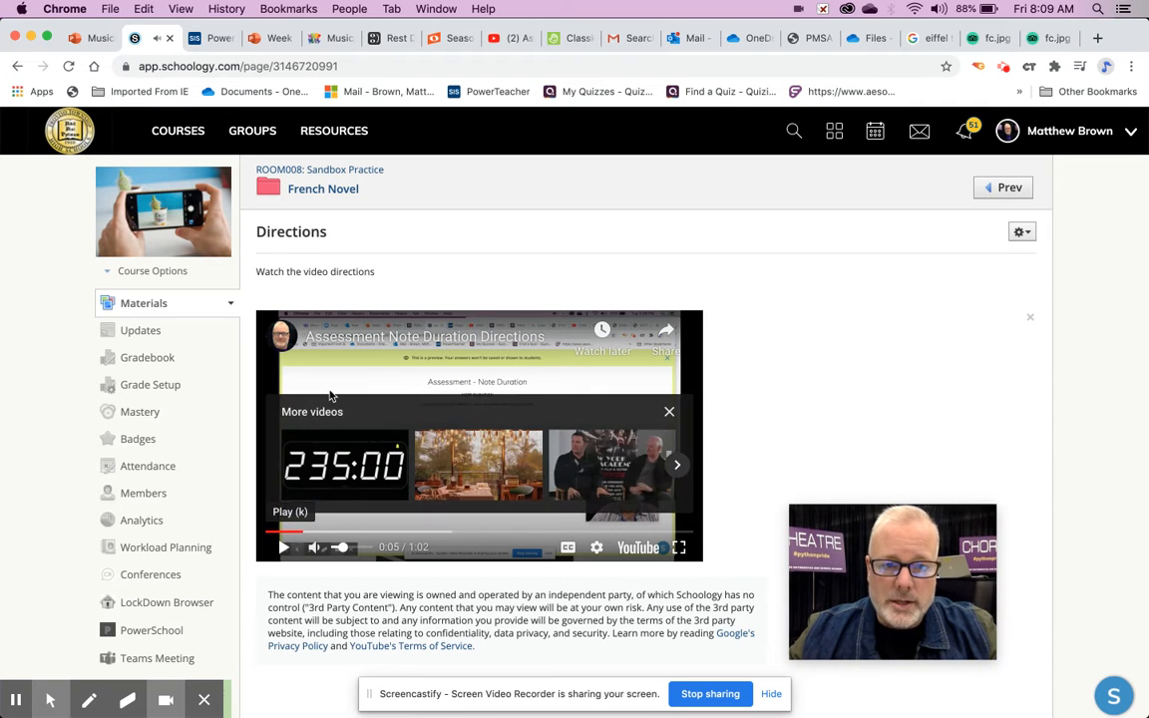
# Step: Start another page in the French Novel folder titled "PowerPoint Directions" with the body text "Guidance before you view PowerPoint"
pyautogui.click(319, 188)
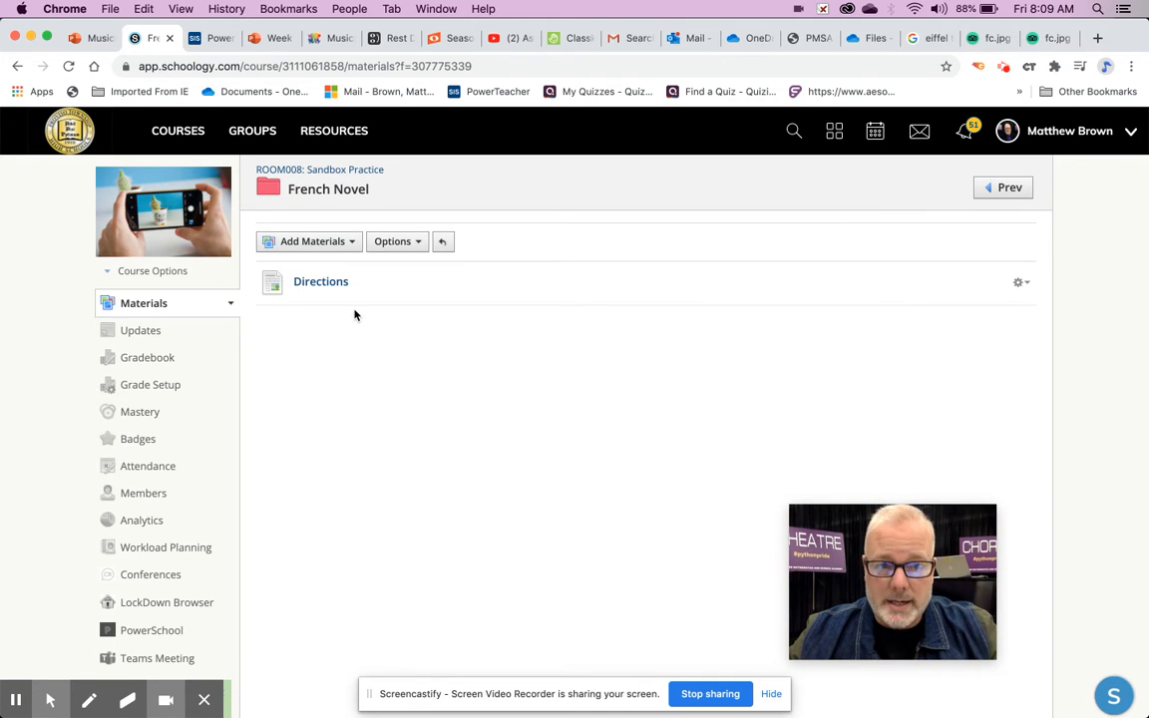
pyautogui.click(356, 243)
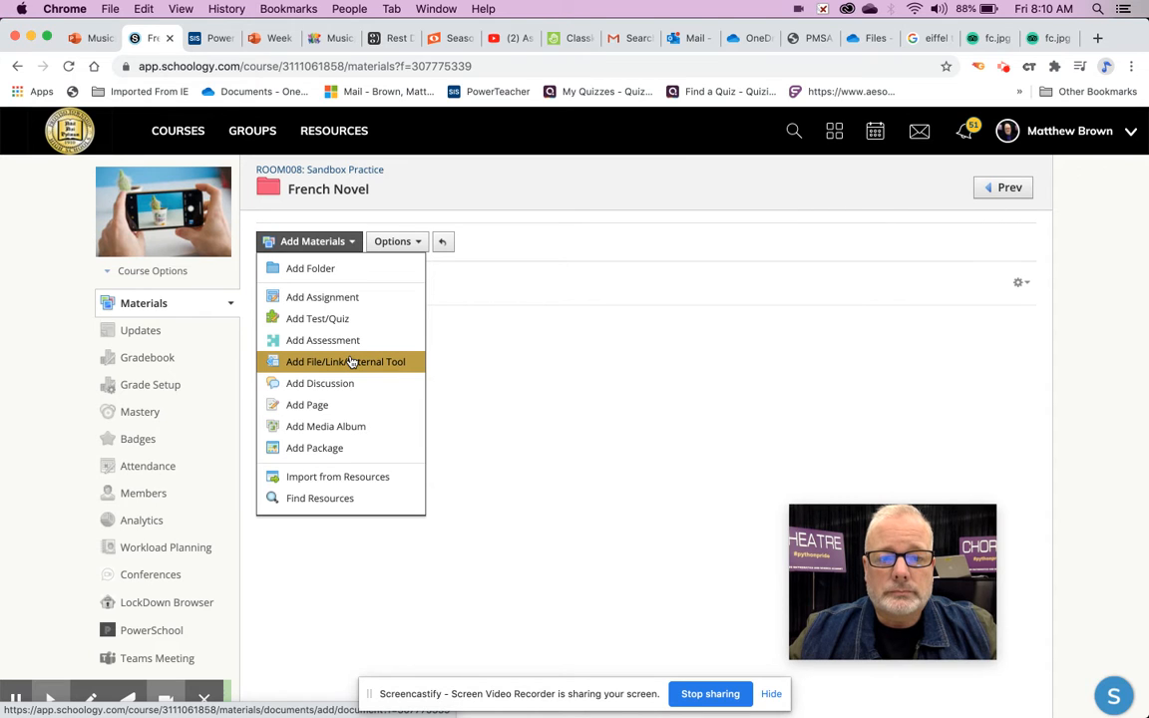
pyautogui.click(333, 409)
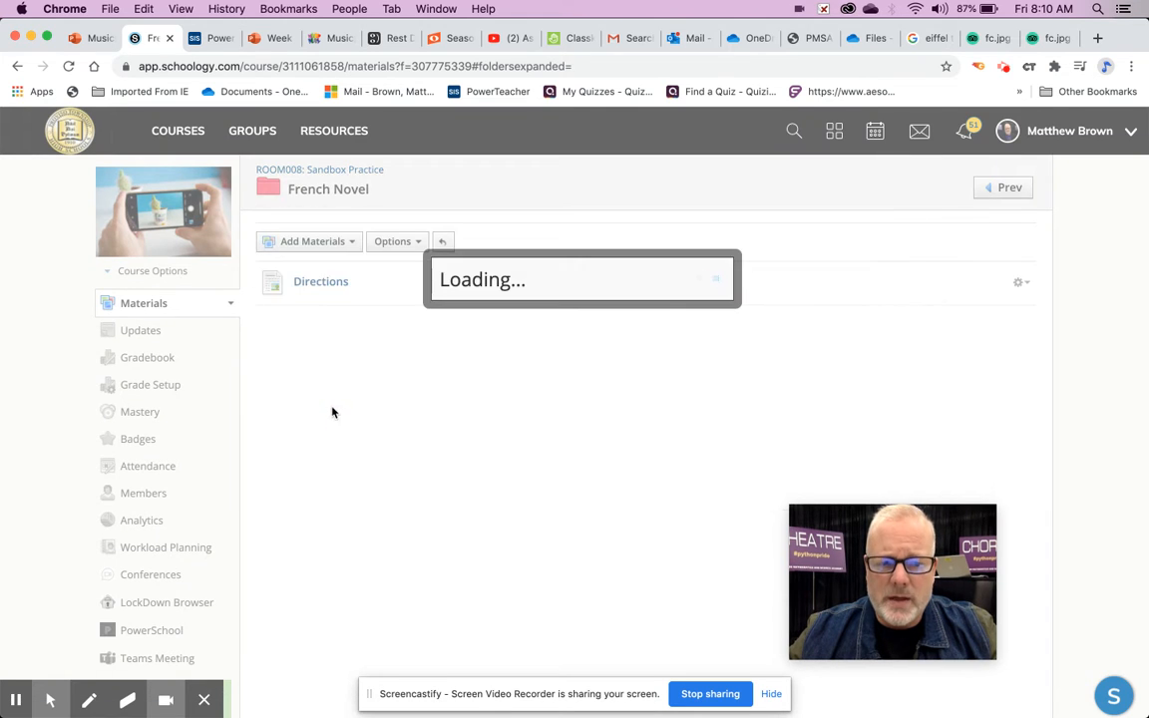
pyautogui.write('Pow')
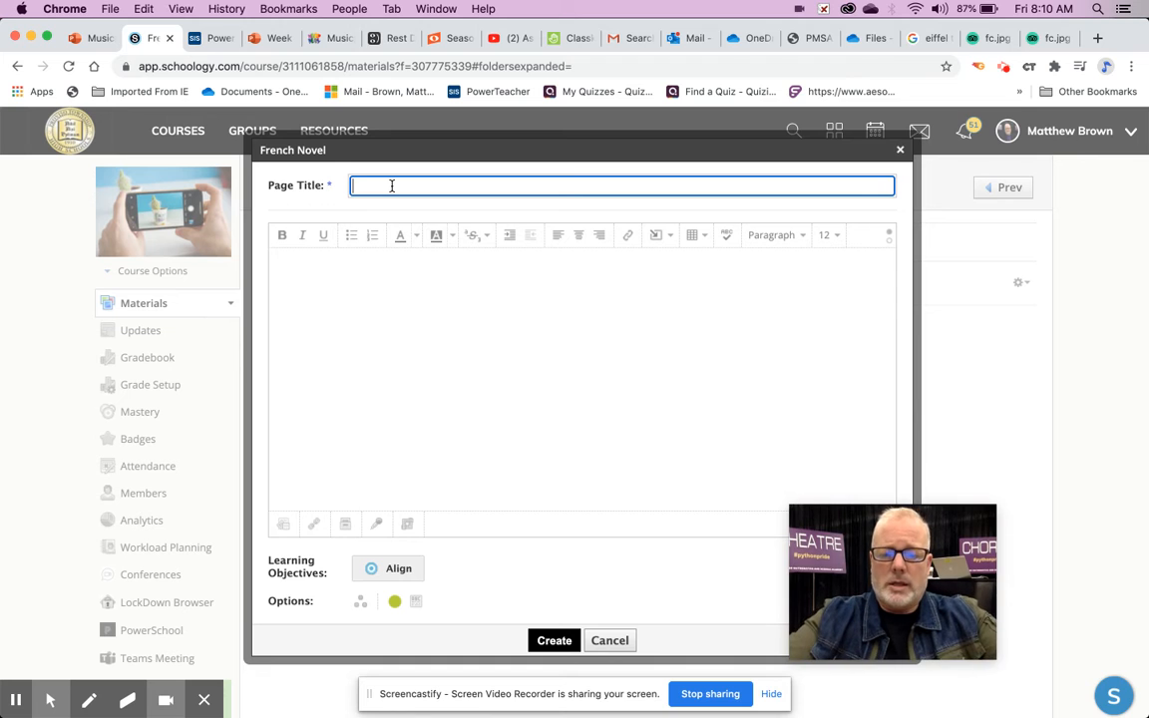
pyautogui.write('erP')
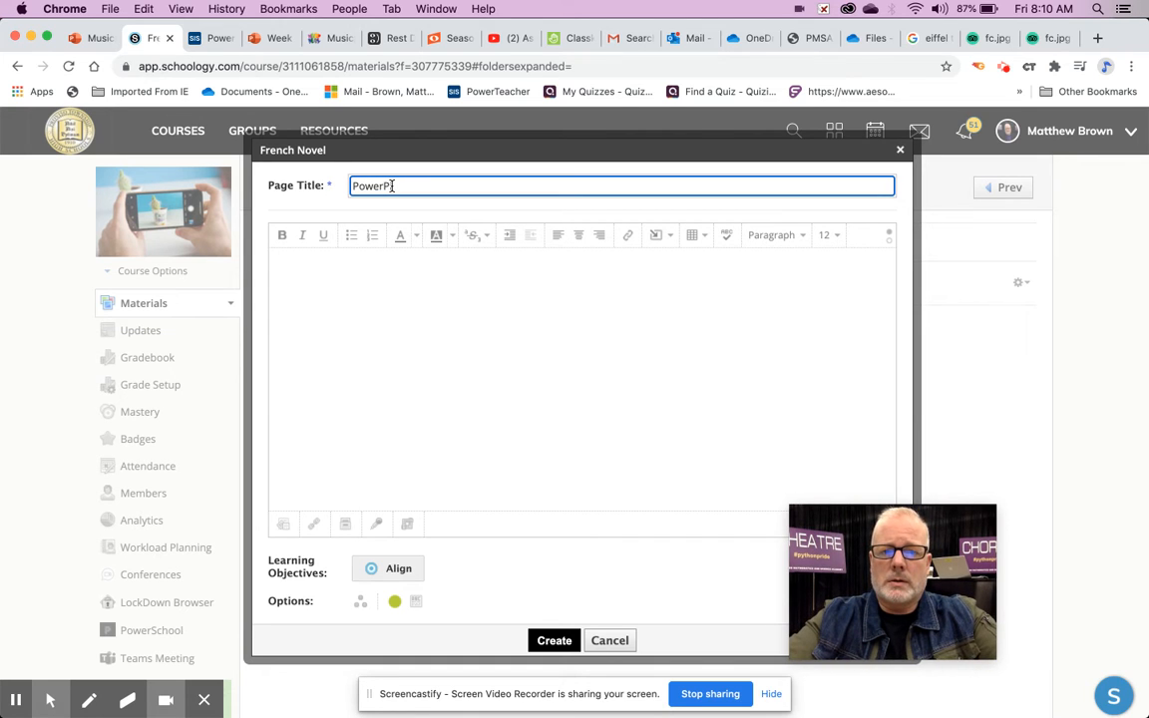
pyautogui.write('ointoint Directions')
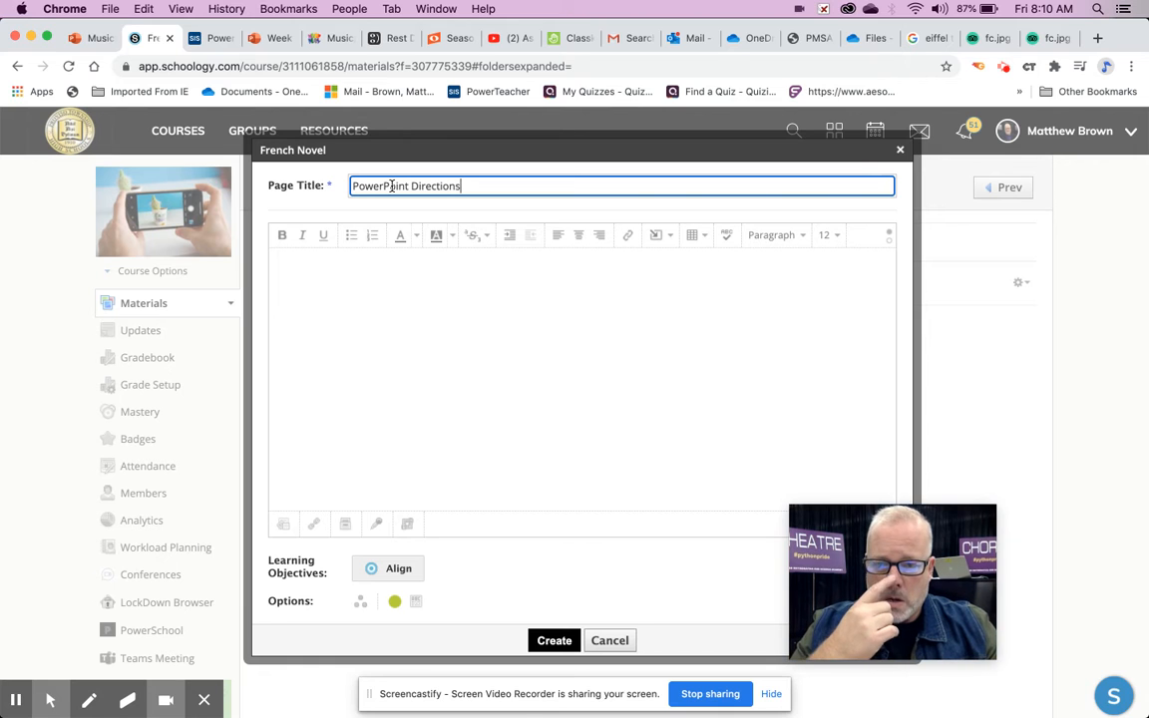
pyautogui.click(336, 271)
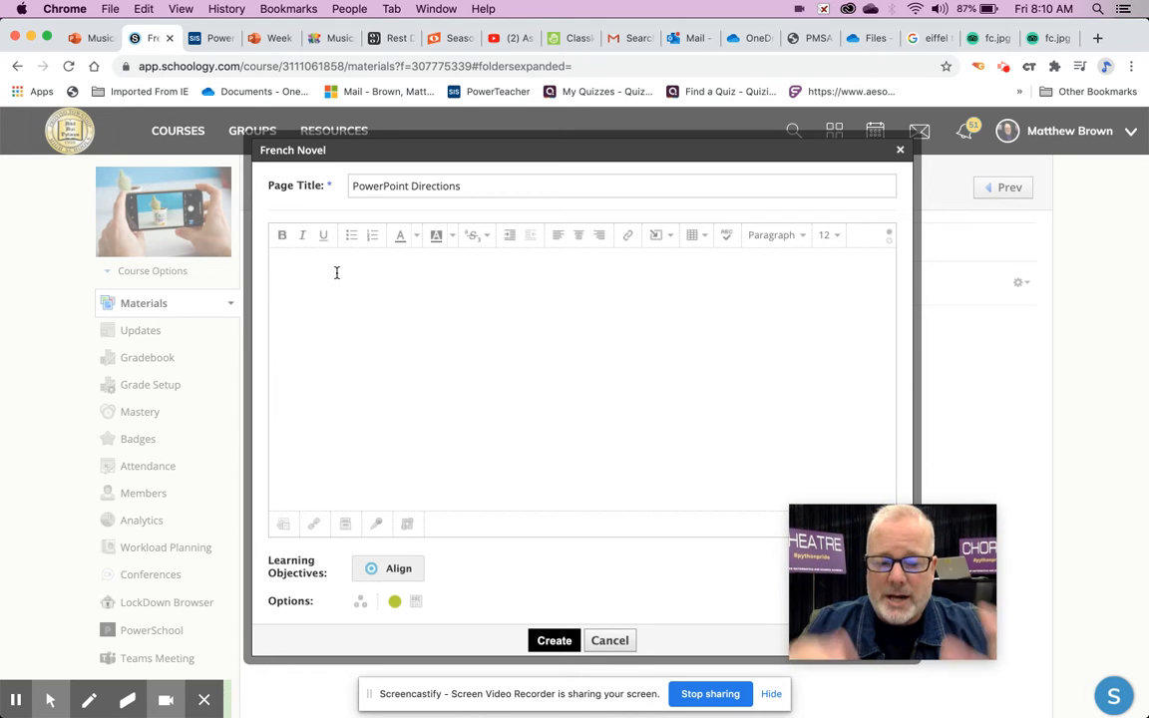
pyautogui.write('Guidance before you view PowerPoint')
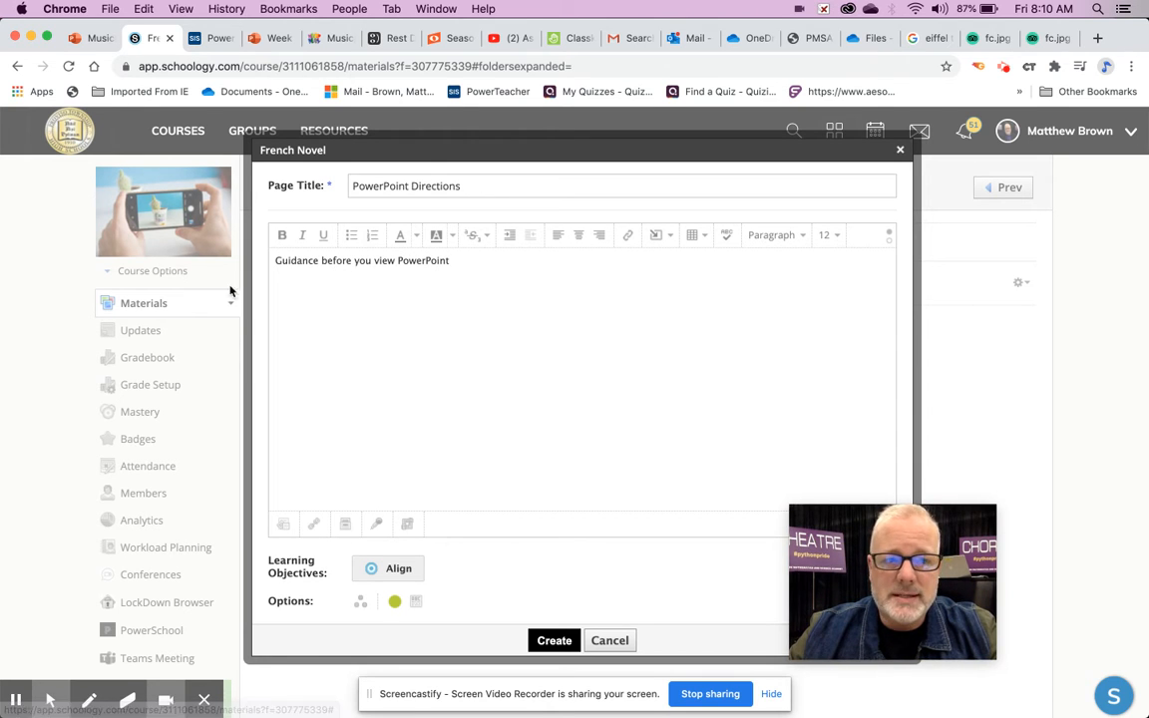
# Step: Switch to the MusicPlay presentation in PowerPoint and copy its embed code with the dimensions 962 x 565
pyautogui.click(91, 39)
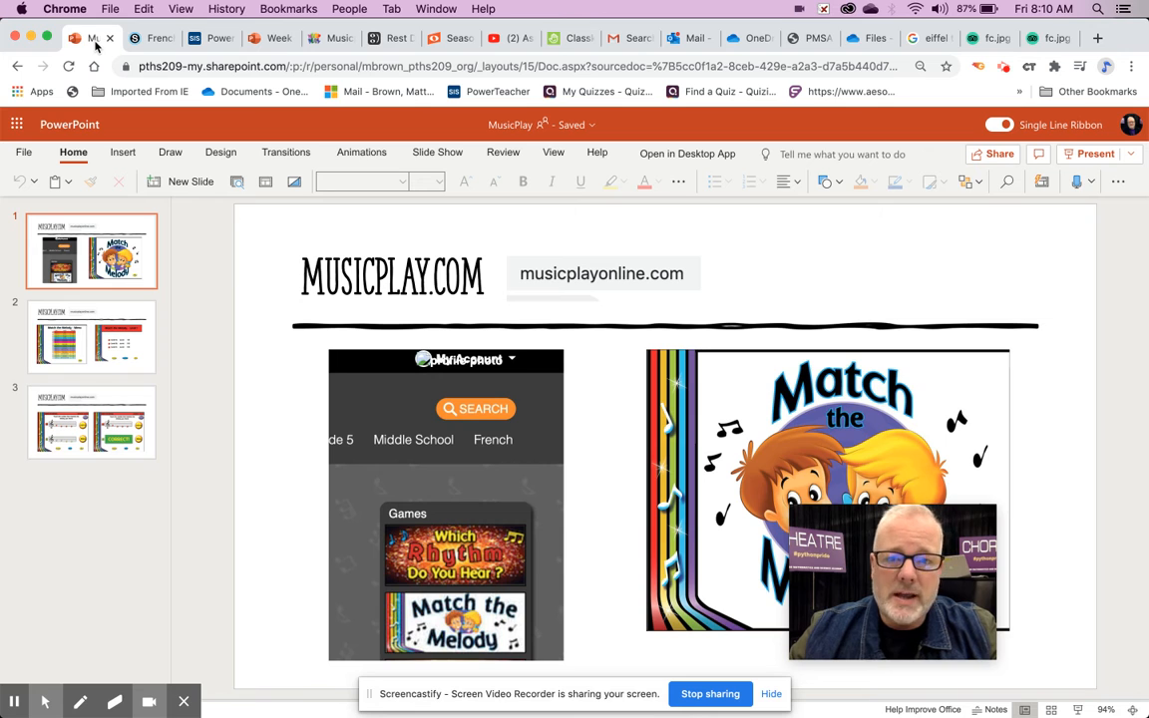
pyautogui.click(20, 153)
pyautogui.click(46, 373)
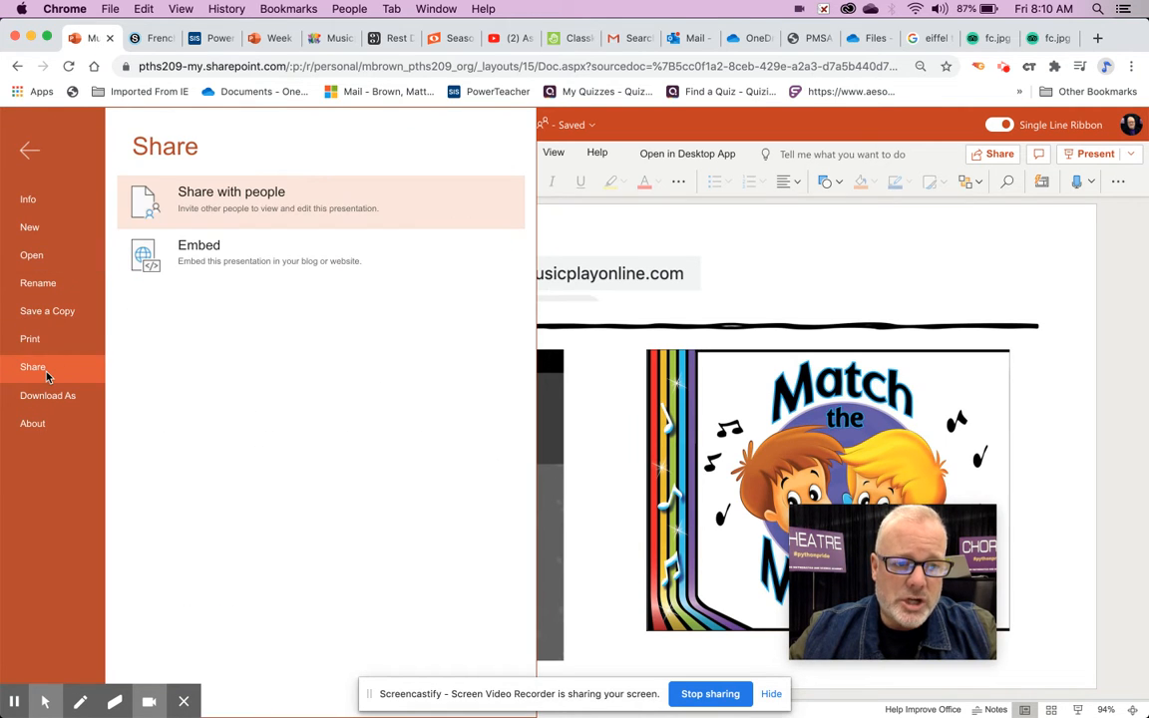
pyautogui.click(155, 251)
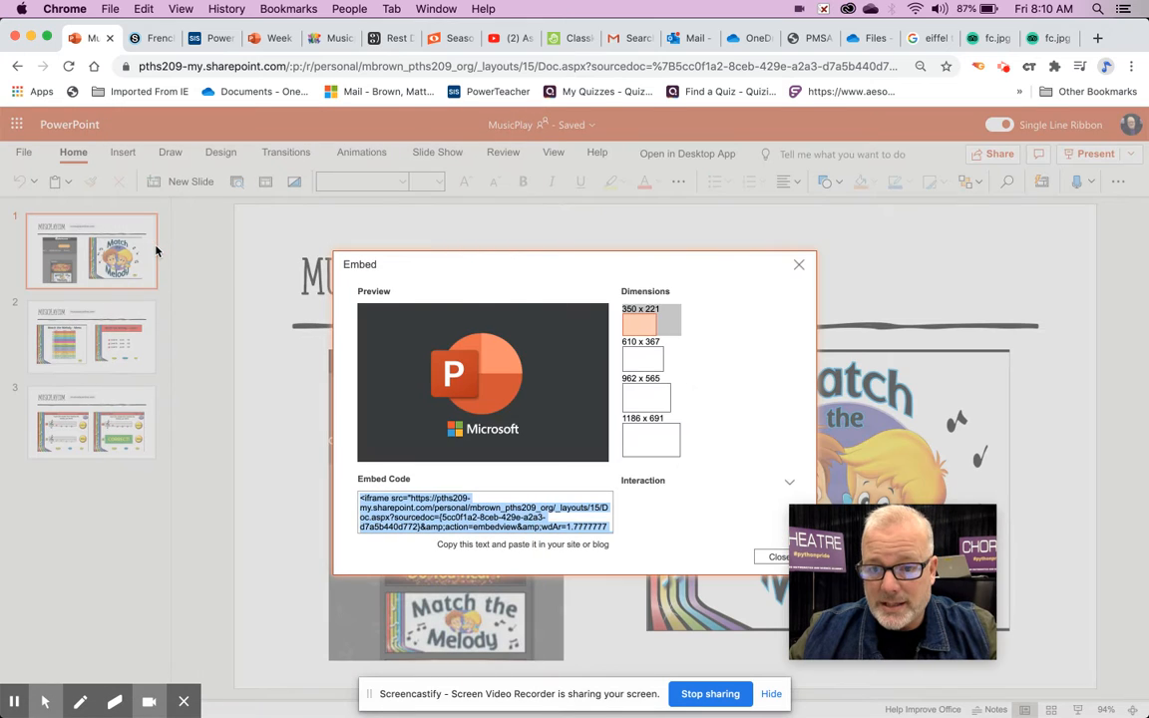
pyautogui.click(650, 404)
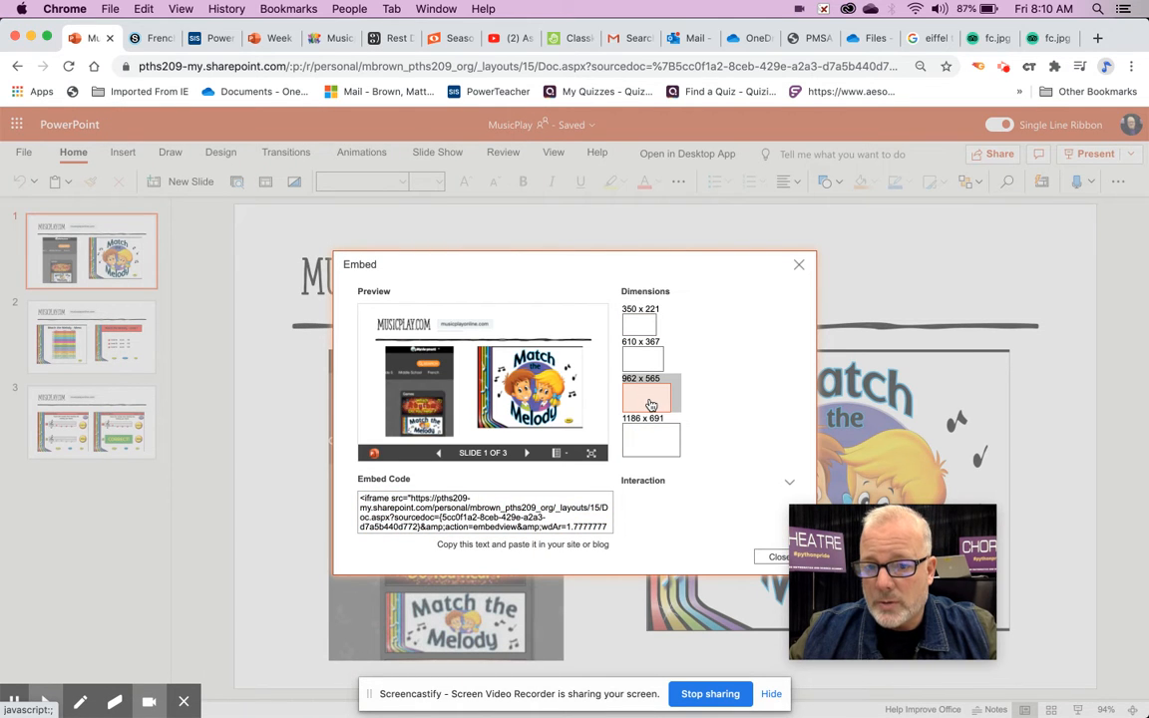
pyautogui.click(516, 499)
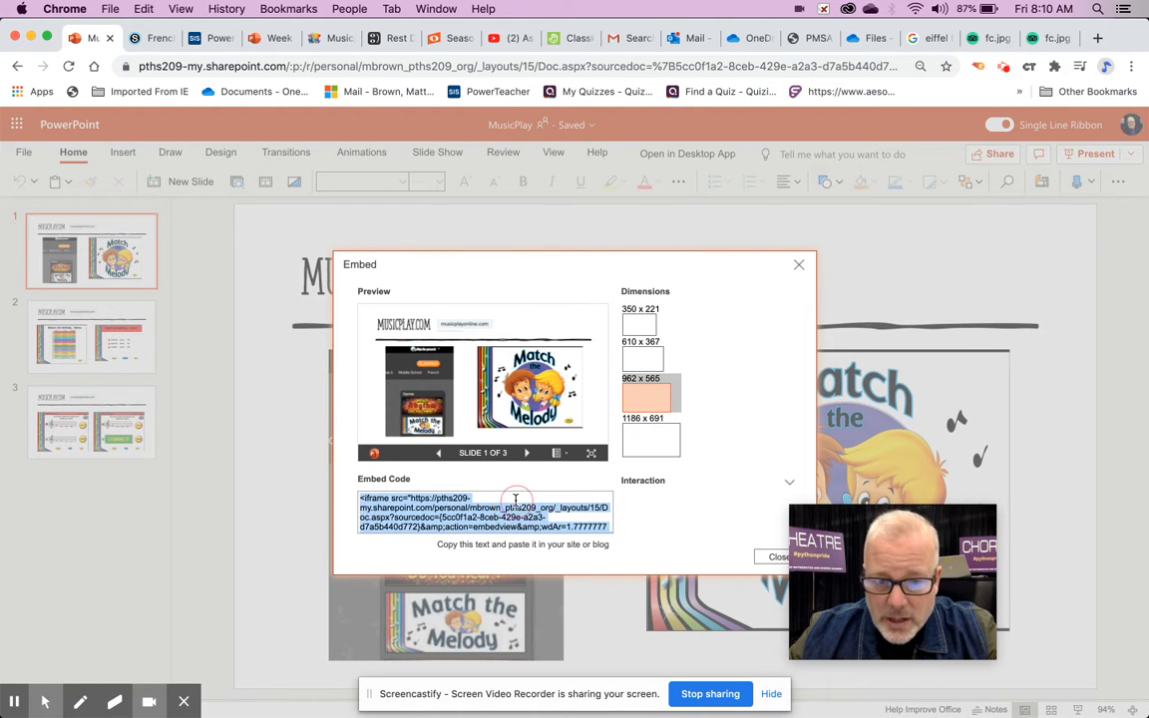
pyautogui.press('super+c')
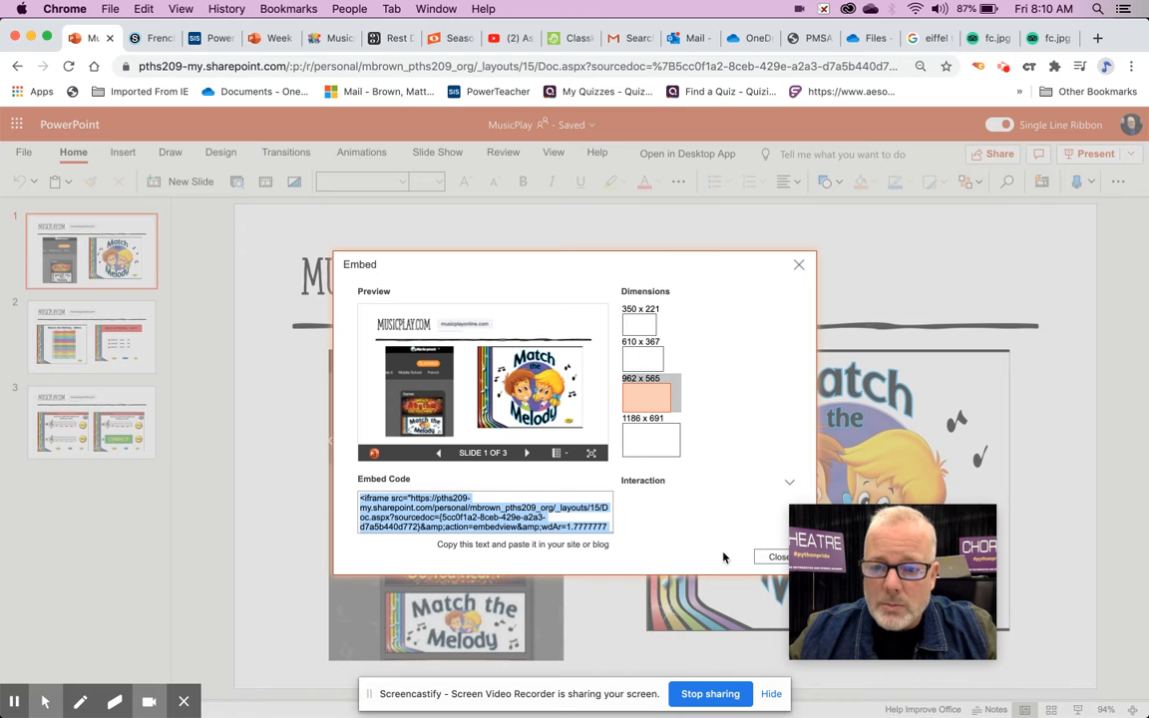
pyautogui.click(774, 561)
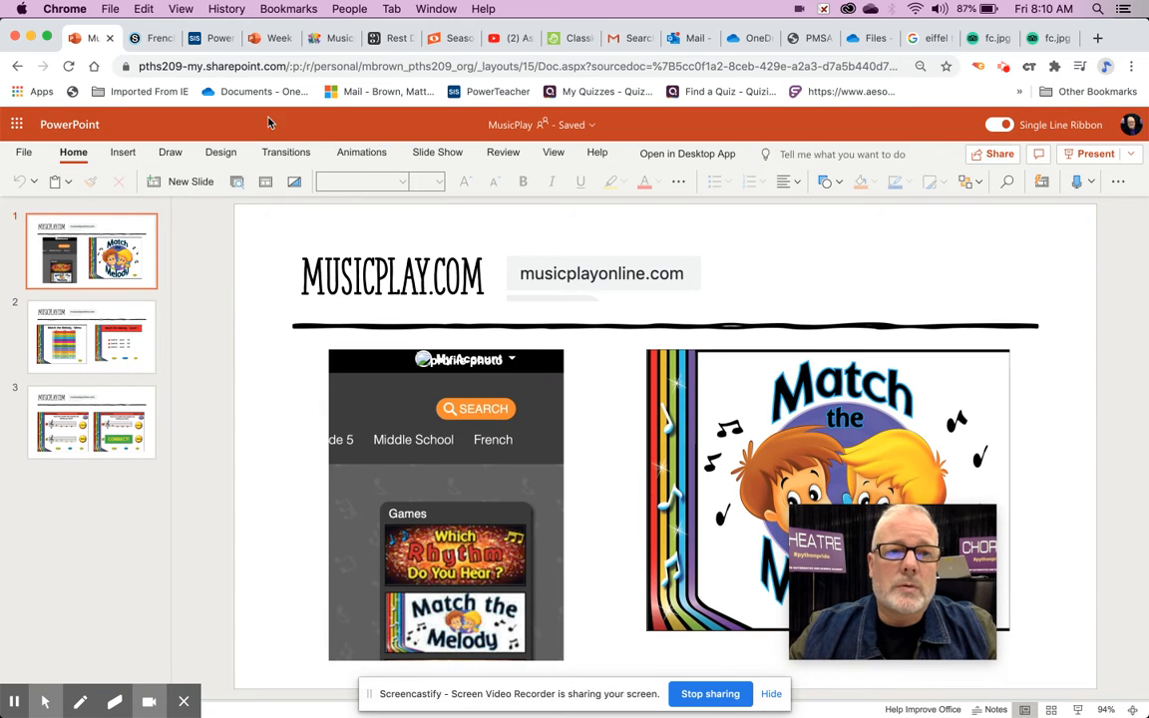
# Step: Switch back to Schoology, attach the copied presentation embed code titled "PowerPoint Novel" and create the PowerPoint Directions page
pyautogui.click(148, 40)
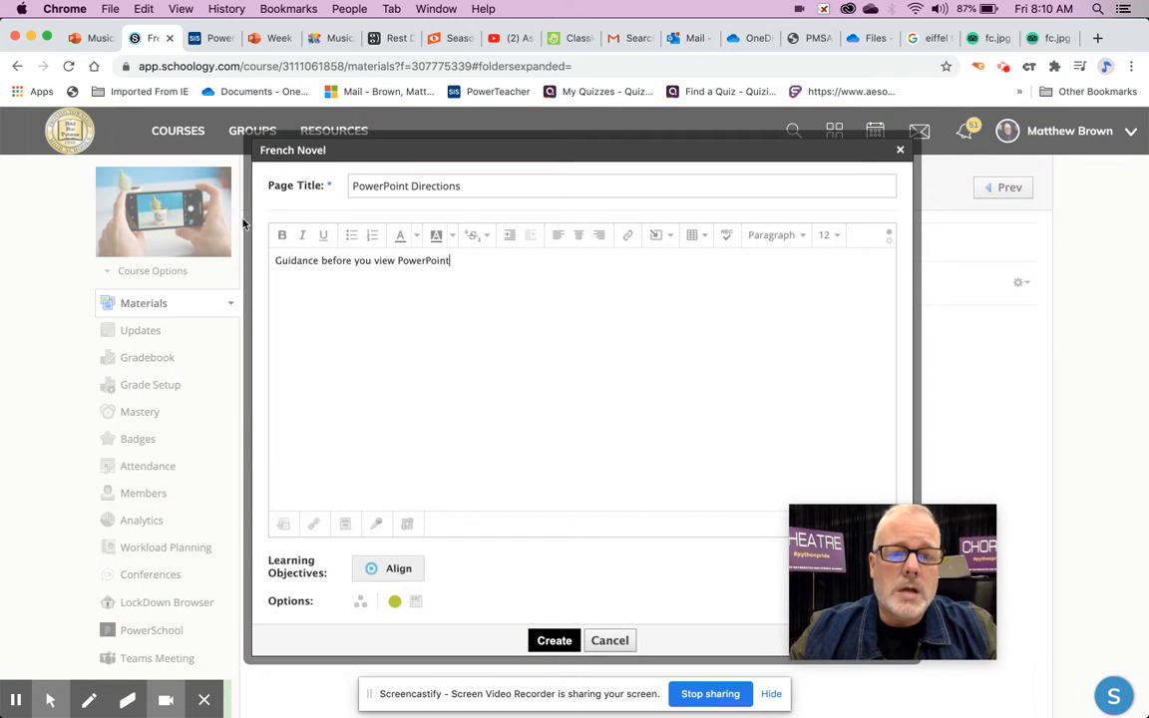
pyautogui.click(313, 523)
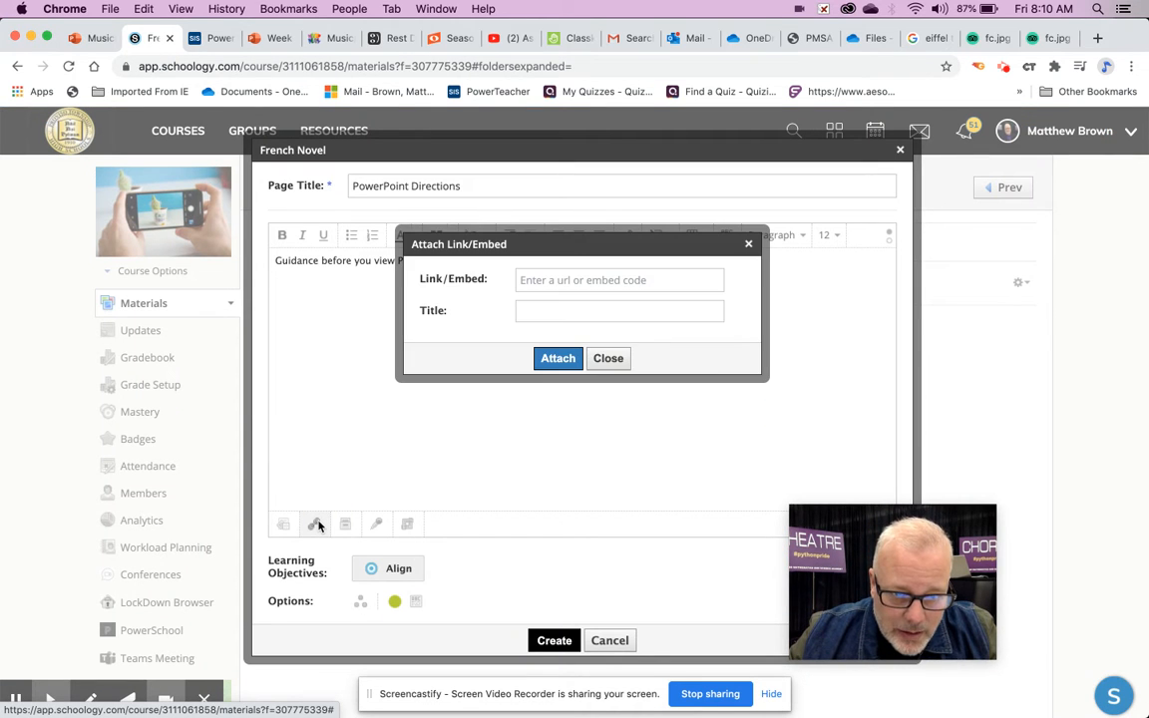
pyautogui.click(535, 281)
pyautogui.press('super+v')
pyautogui.click(536, 308)
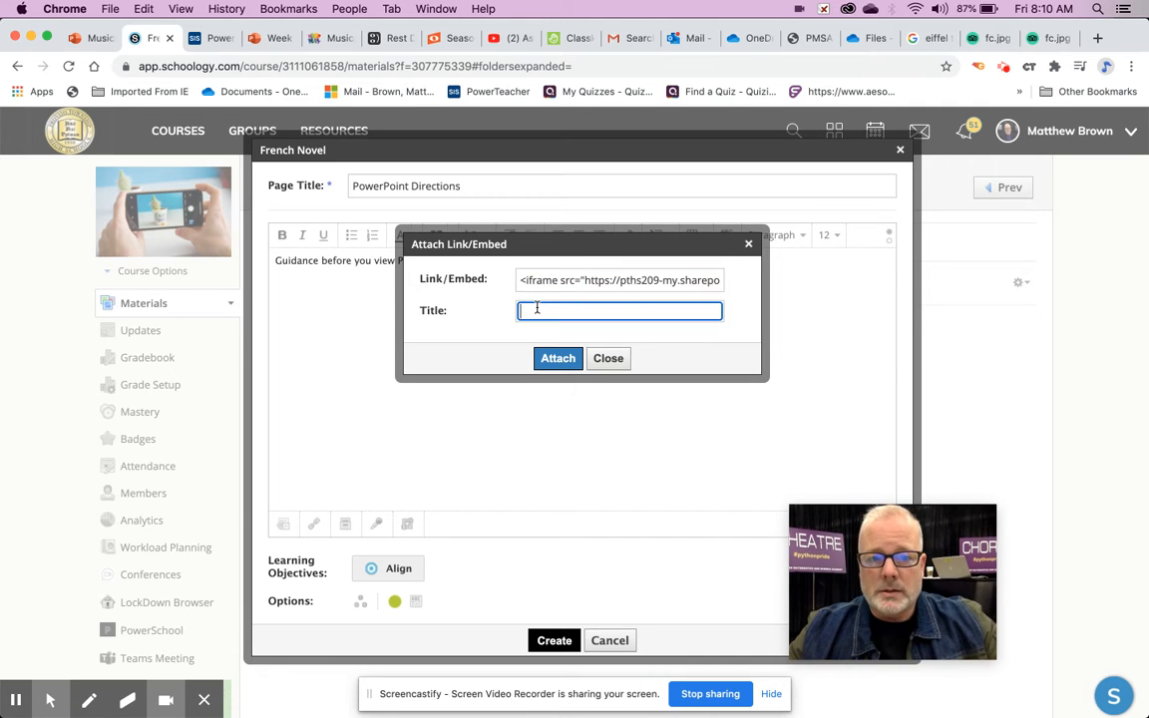
pyautogui.write('PowerPoint')
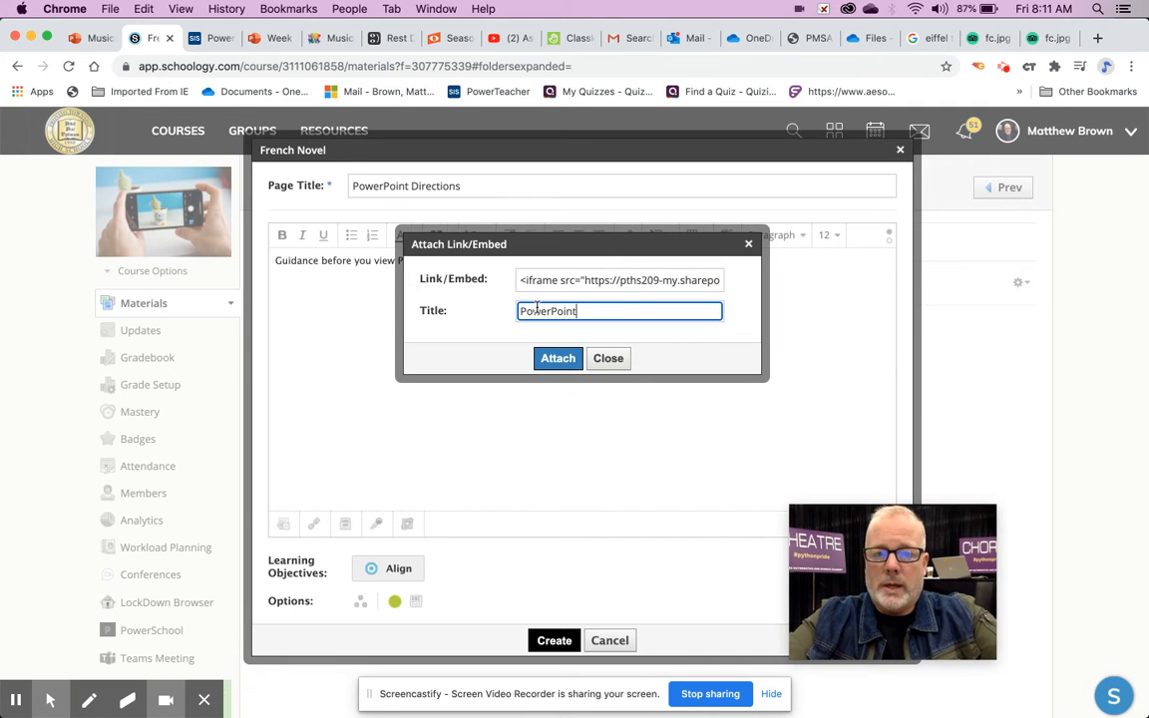
pyautogui.write(' Novel')
pyautogui.click(546, 356)
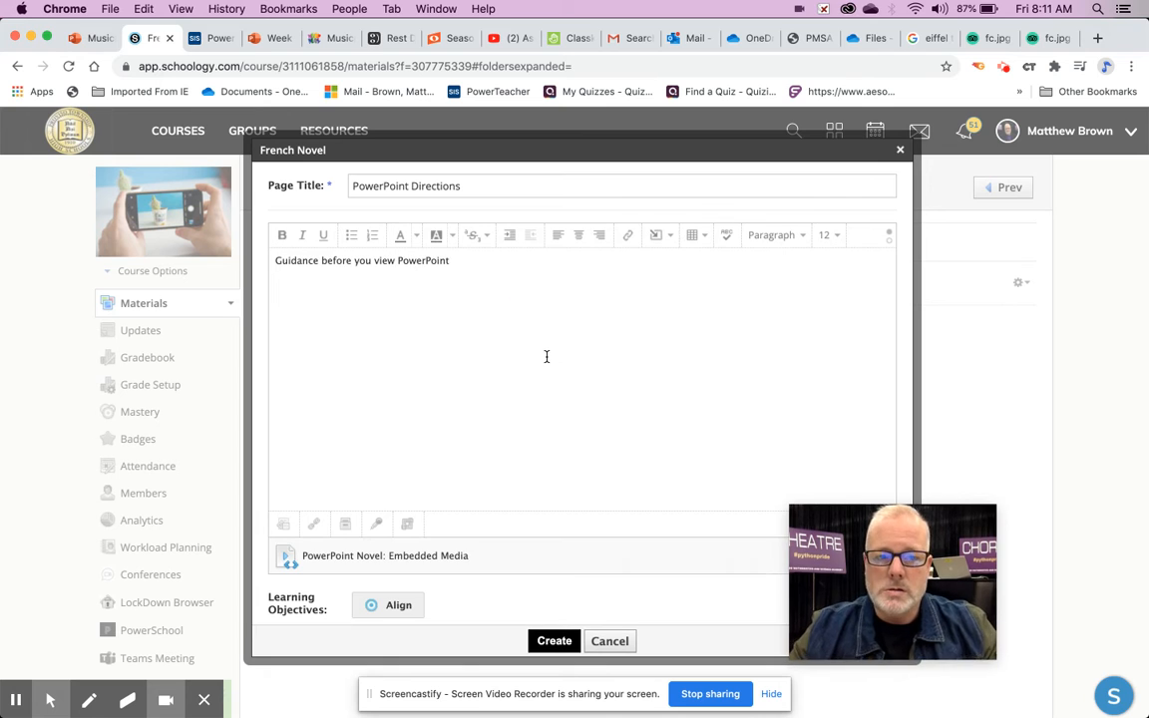
pyautogui.click(560, 643)
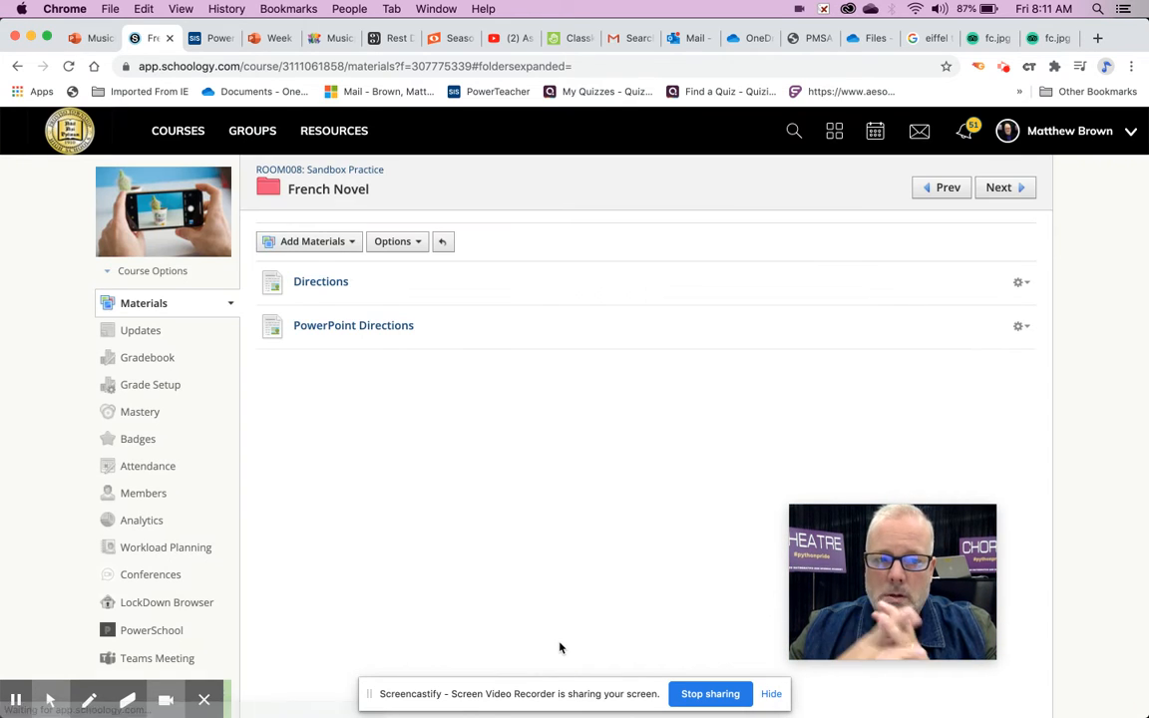
# Step: Open the PowerPoint Directions page, check the embedded presentation and return to the French Novel folder
pyautogui.click(340, 327)
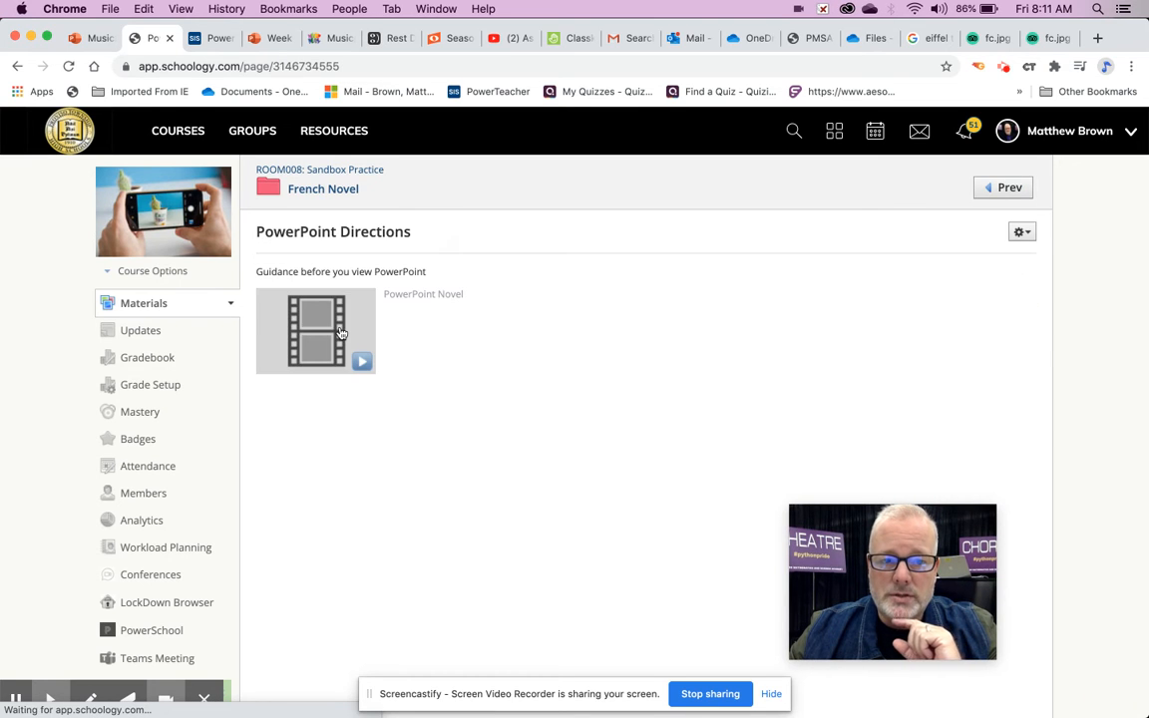
pyautogui.click(340, 332)
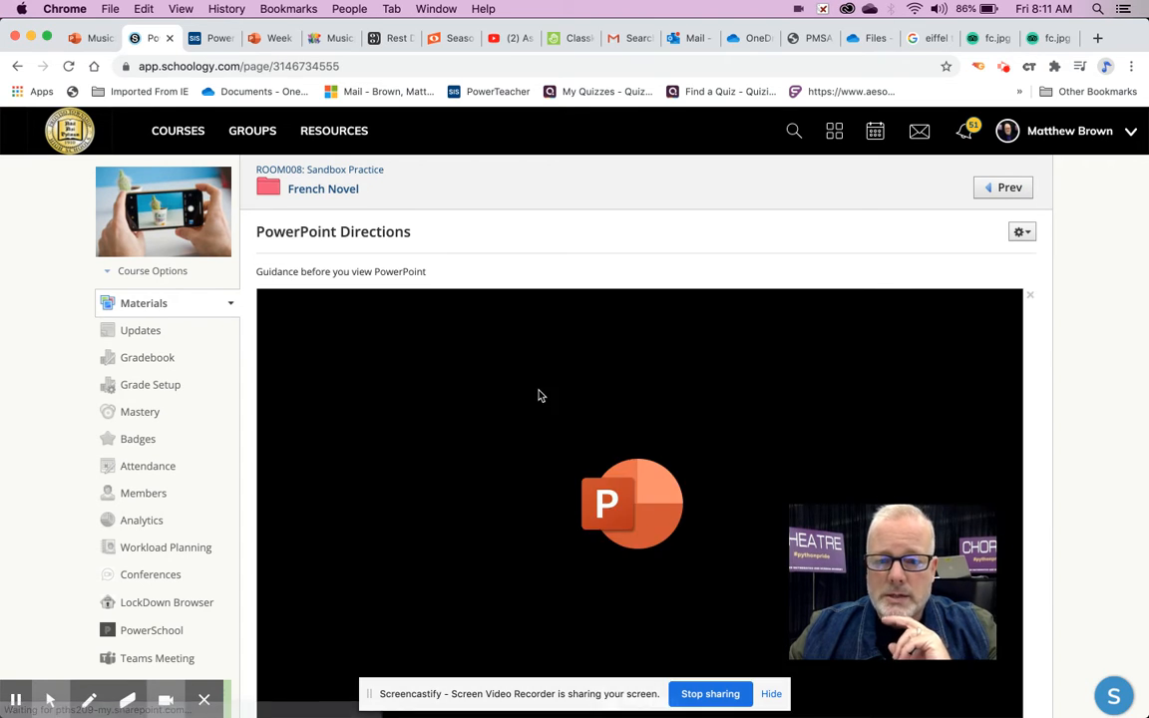
pyautogui.scroll(-3, 538, 396)
pyautogui.scroll(2, 539, 396)
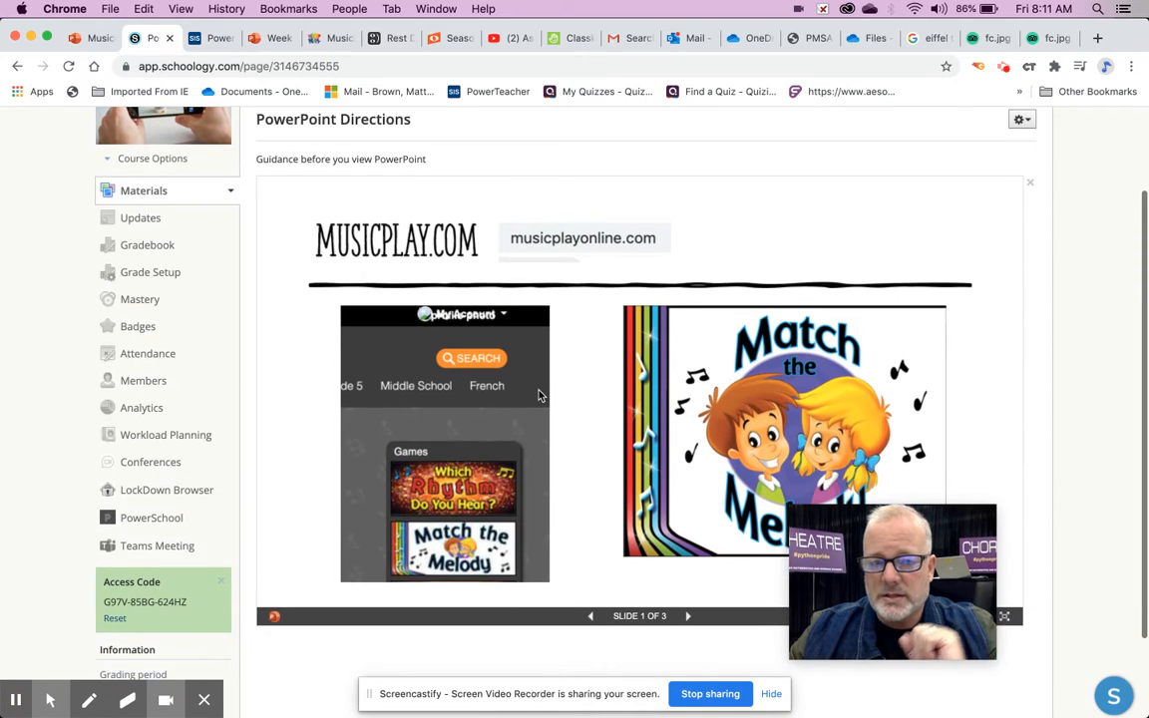
pyautogui.scroll(3, 539, 396)
pyautogui.click(339, 193)
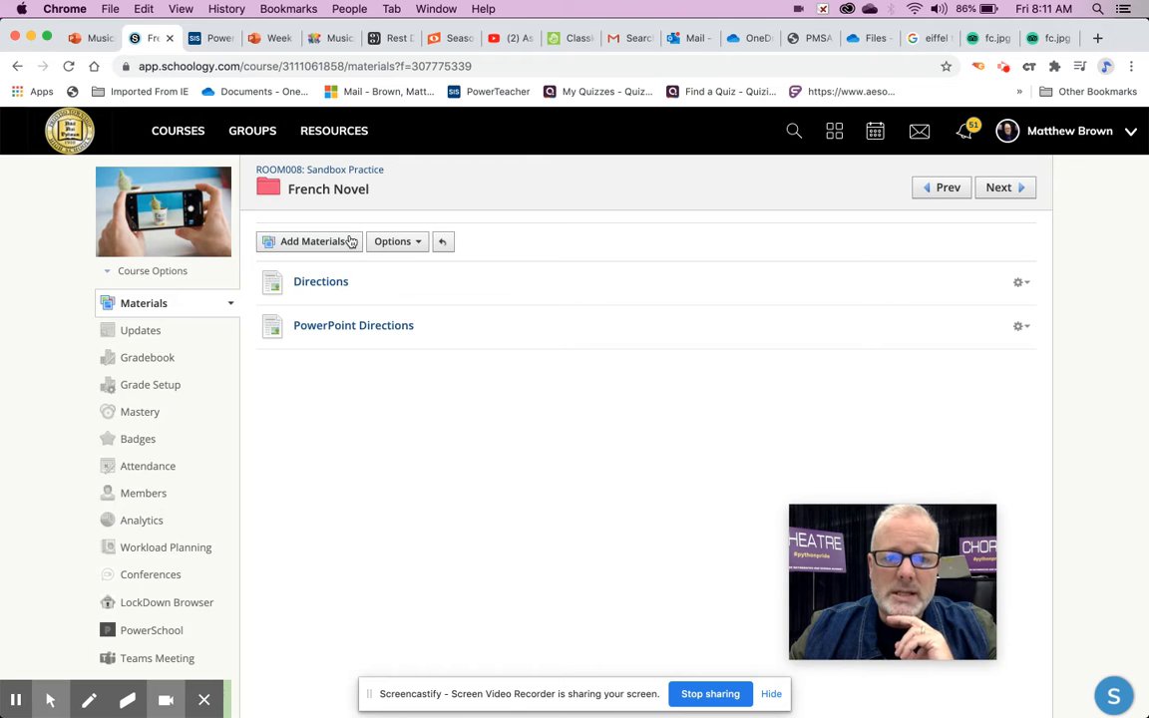
# Step: Start a page in the French Novel folder titled "3. Video Tutorial" with the body text "Watch this Youtube video on the French Revolution"
pyautogui.click(351, 241)
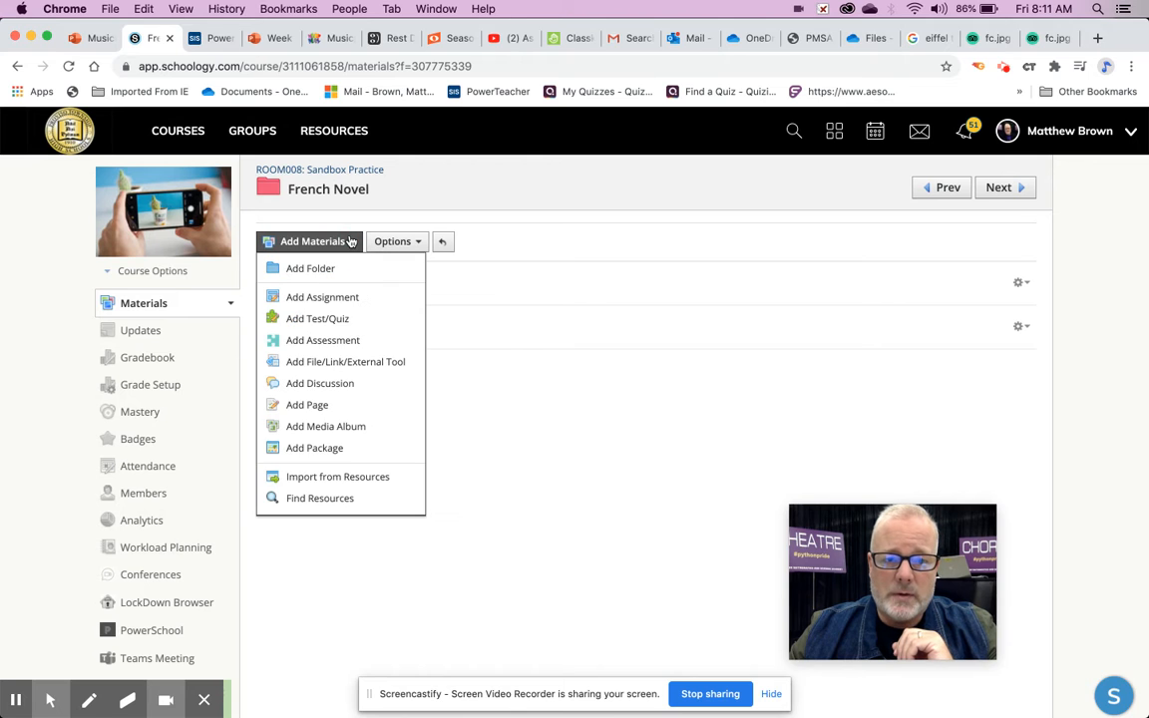
pyautogui.click(333, 408)
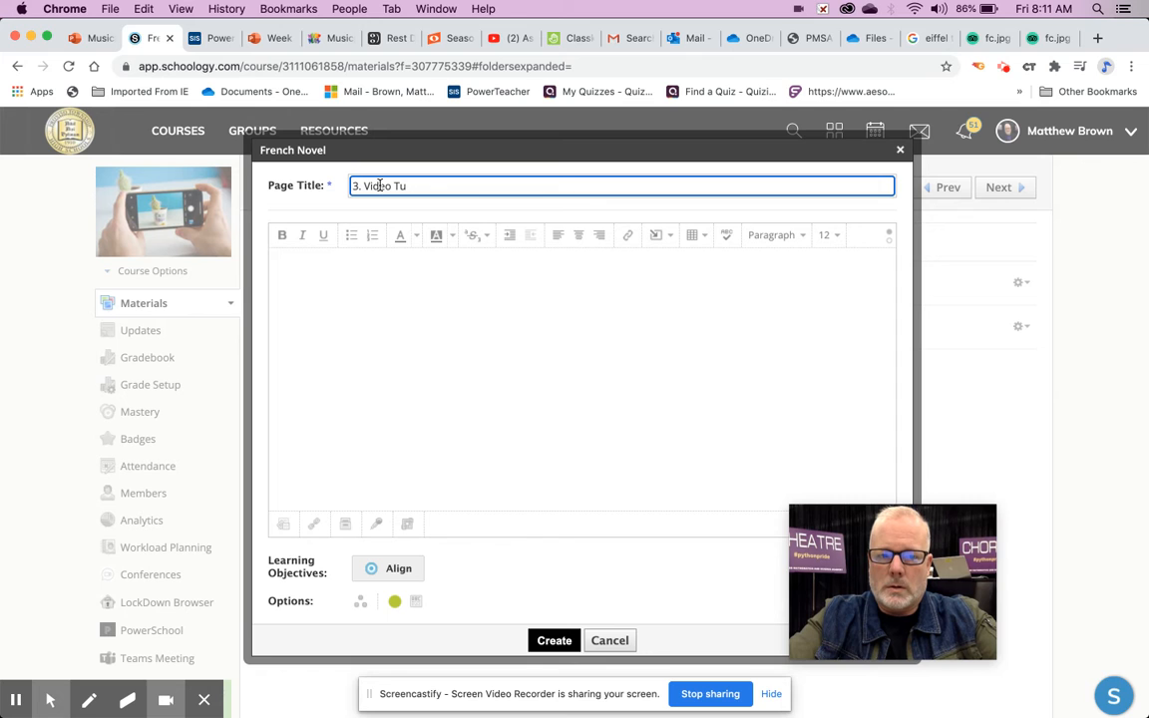
pyautogui.click(404, 299)
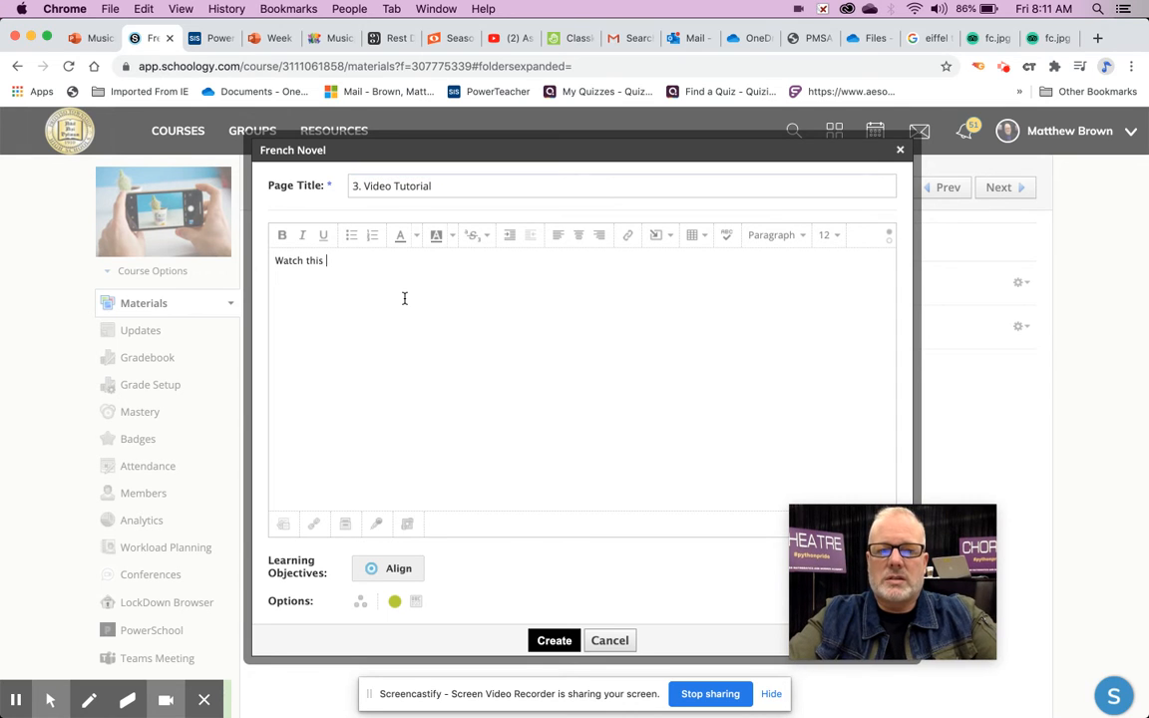
pyautogui.write('Watch this Youtube video on Fr')
pyautogui.press('BackSpace')
pyautogui.press('BackSpace')
pyautogui.write('the R')
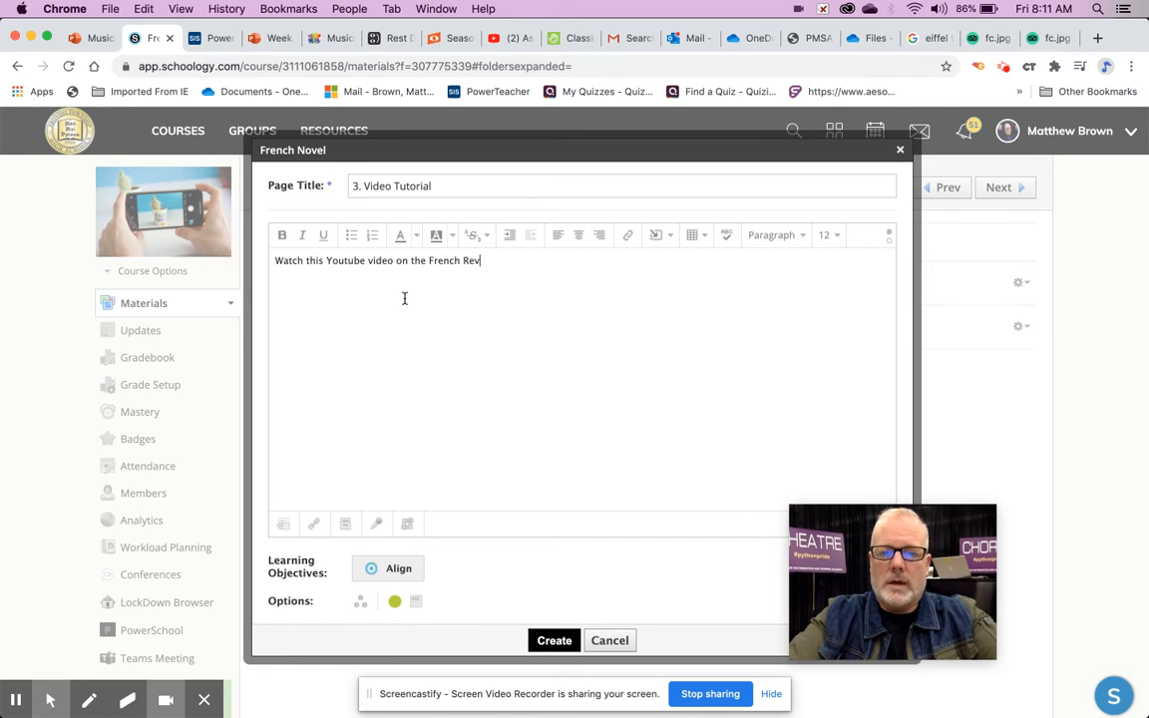
pyautogui.write('rench Revolution')
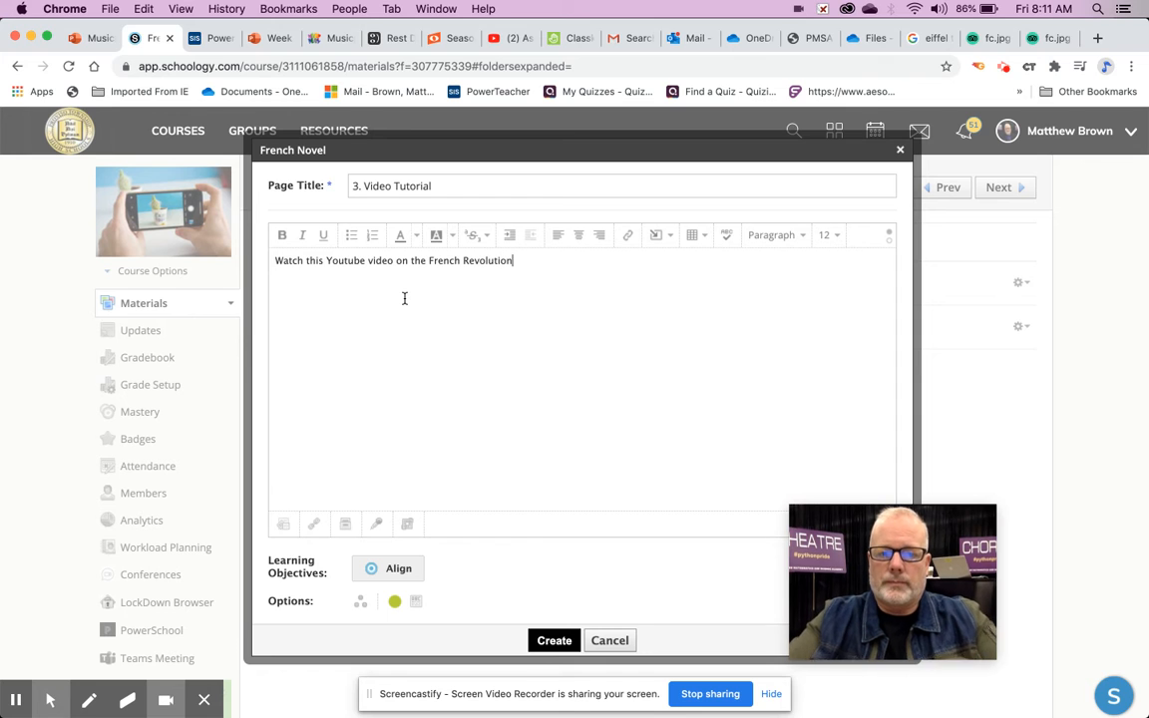
# Step: Switch to YouTube, open the uploaded video "VIDEO FILES - OneDrive and Email." and copy its embed code
pyautogui.click(491, 37)
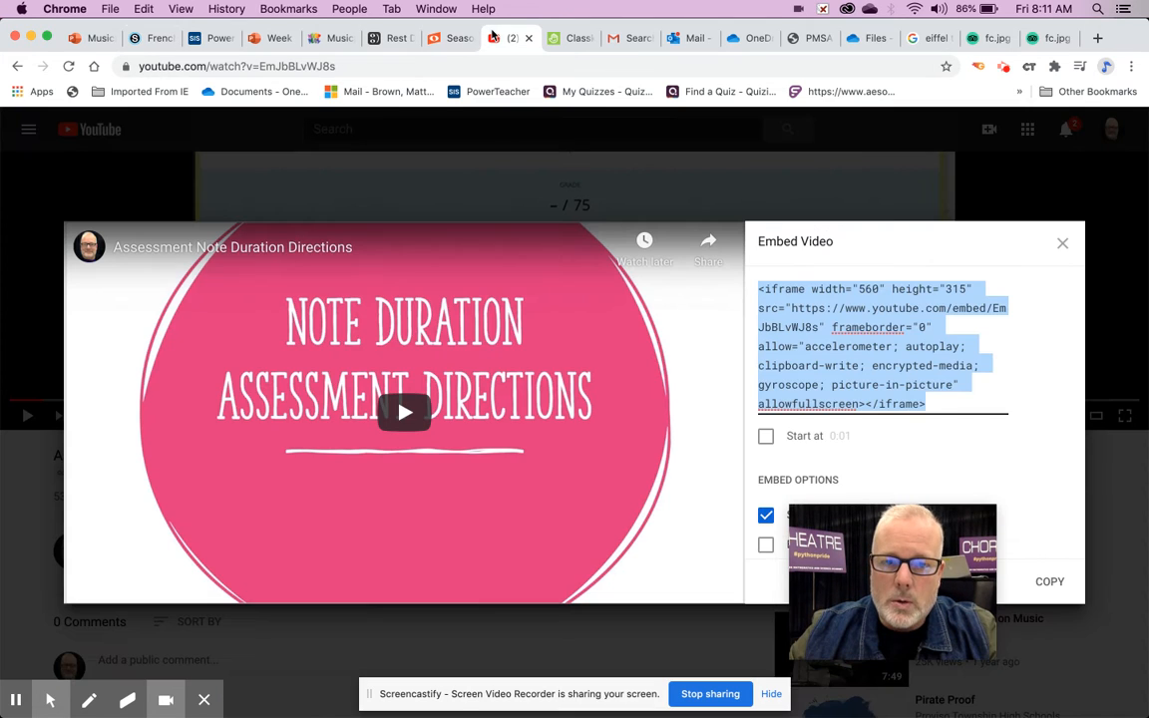
pyautogui.click(16, 67)
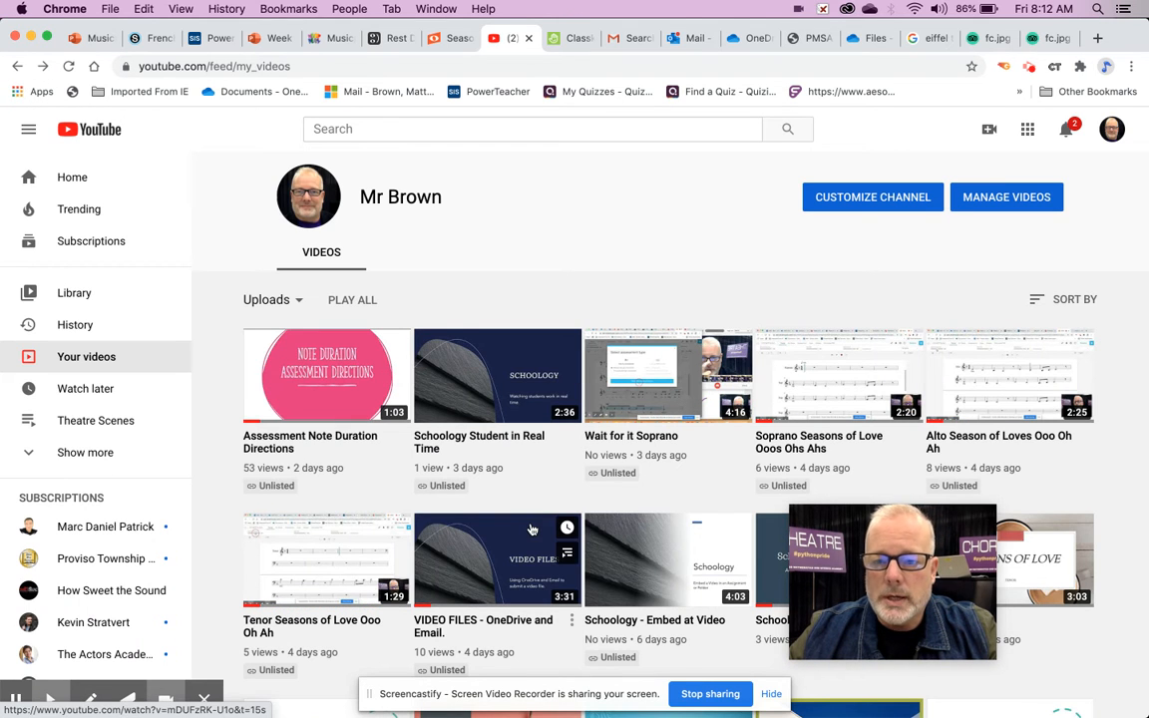
pyautogui.click(532, 530)
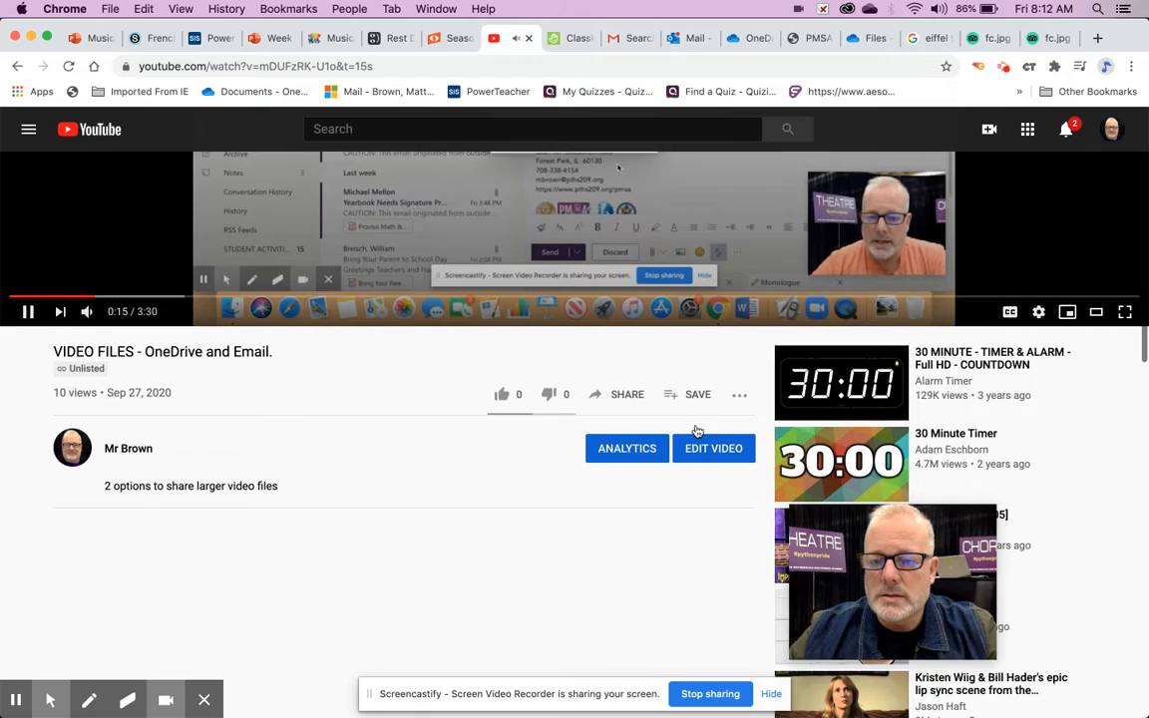
pyautogui.scroll(-1, 697, 431)
pyautogui.click(27, 272)
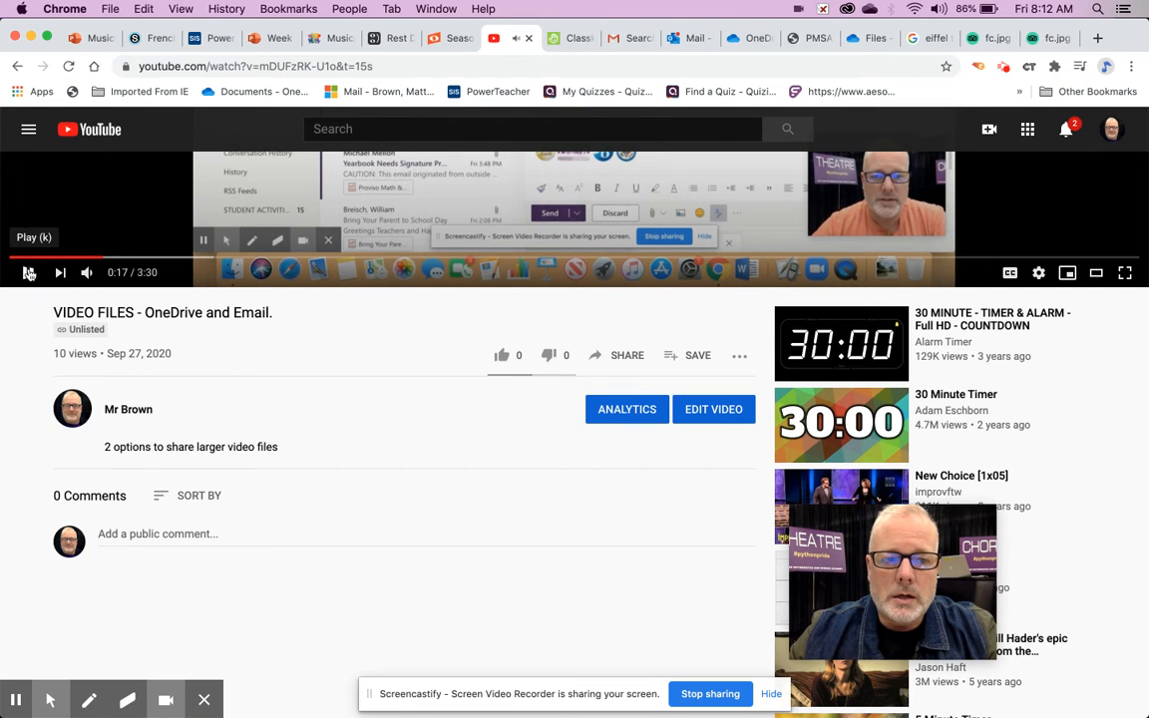
pyautogui.click(616, 359)
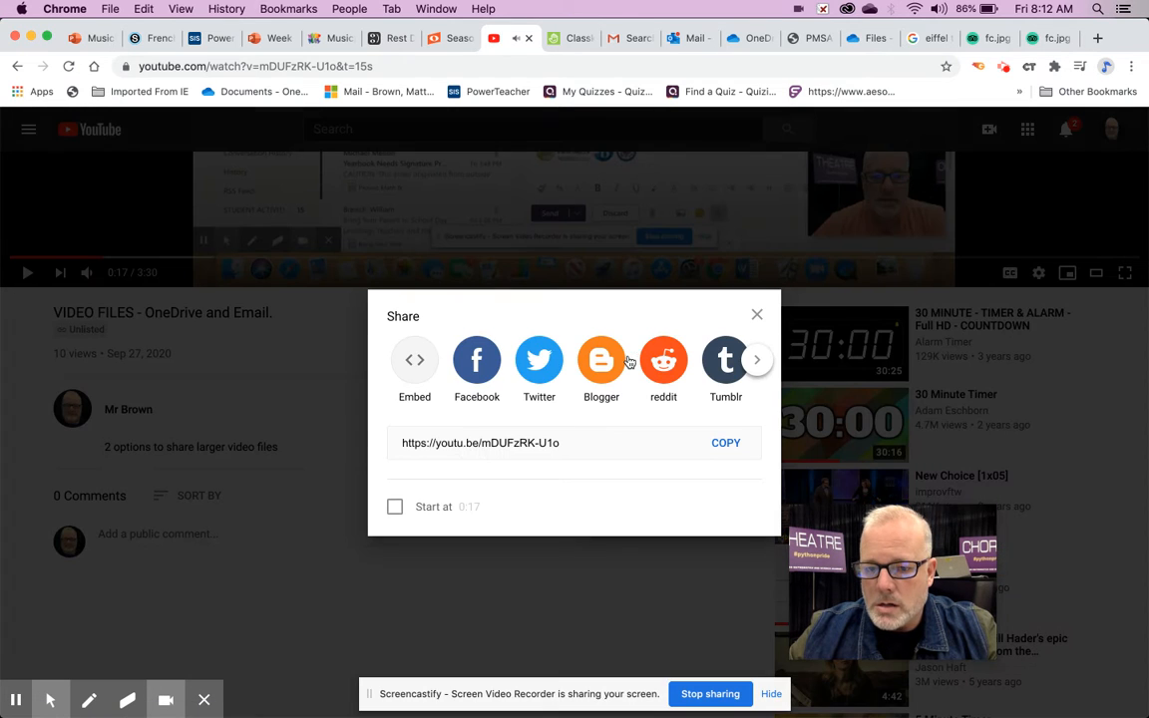
pyautogui.click(418, 361)
pyautogui.click(1049, 582)
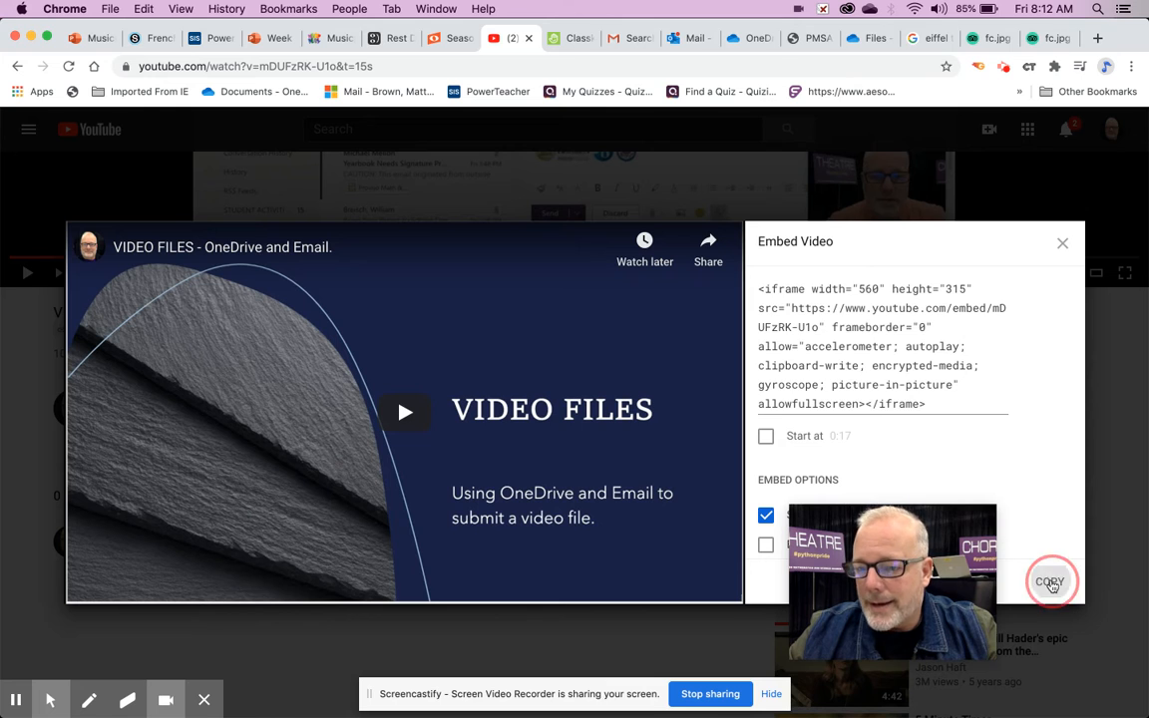
# Step: Switch back to Schoology, attach the copied video embed code titled "French Revolution" and create the 3. Video Tutorial page
pyautogui.click(157, 38)
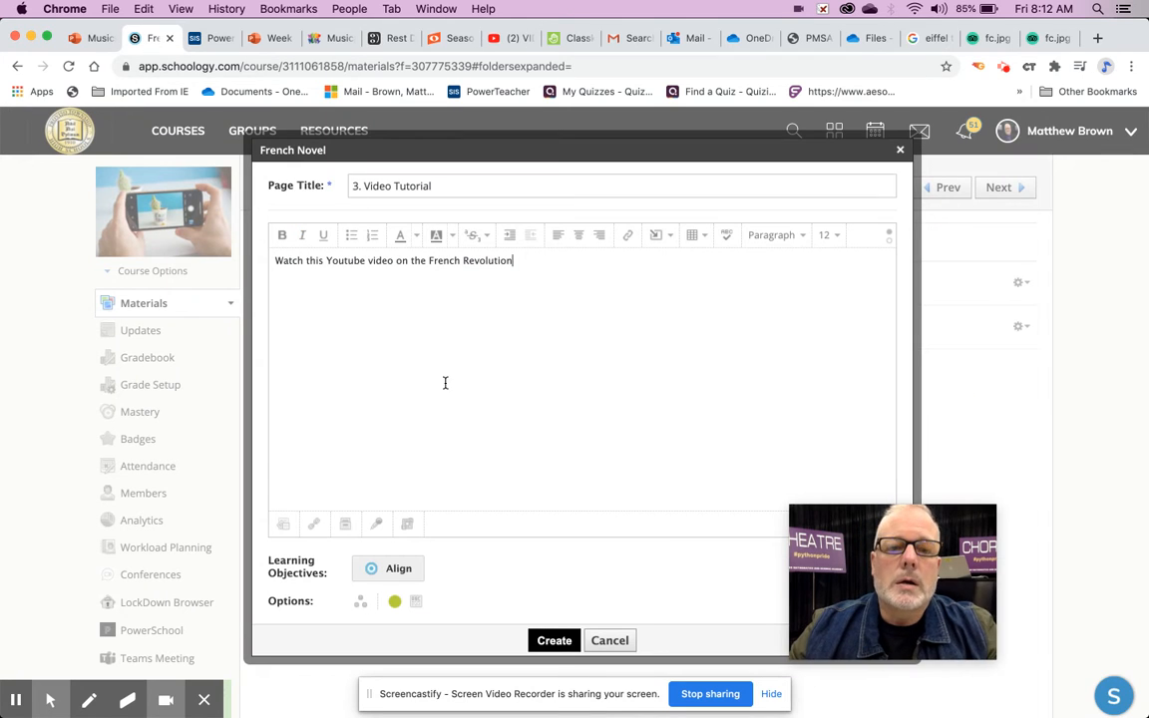
pyautogui.click(314, 524)
pyautogui.click(546, 283)
pyautogui.press('super+v')
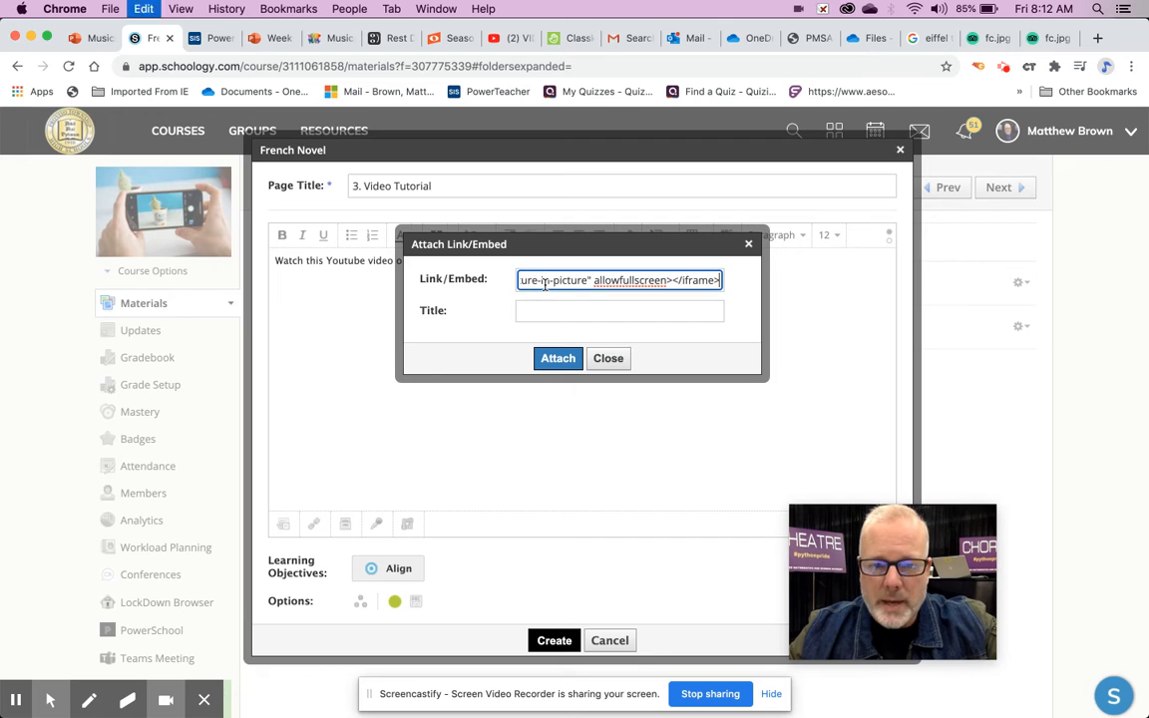
pyautogui.click(540, 311)
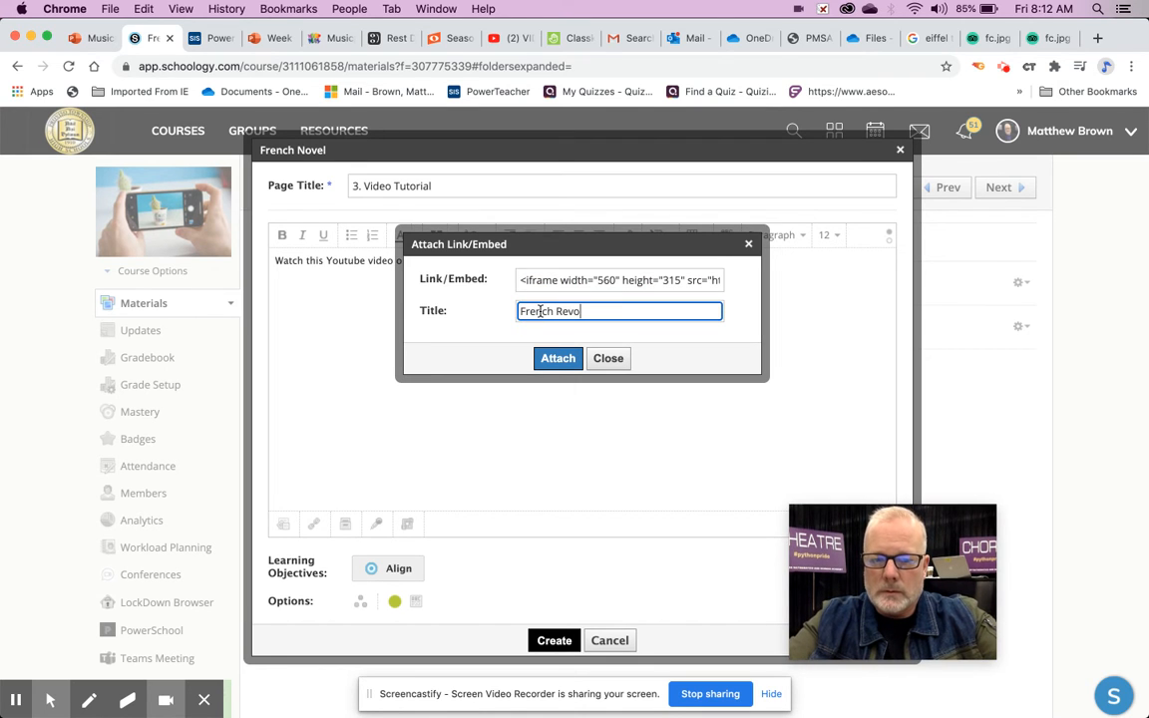
pyautogui.click(557, 358)
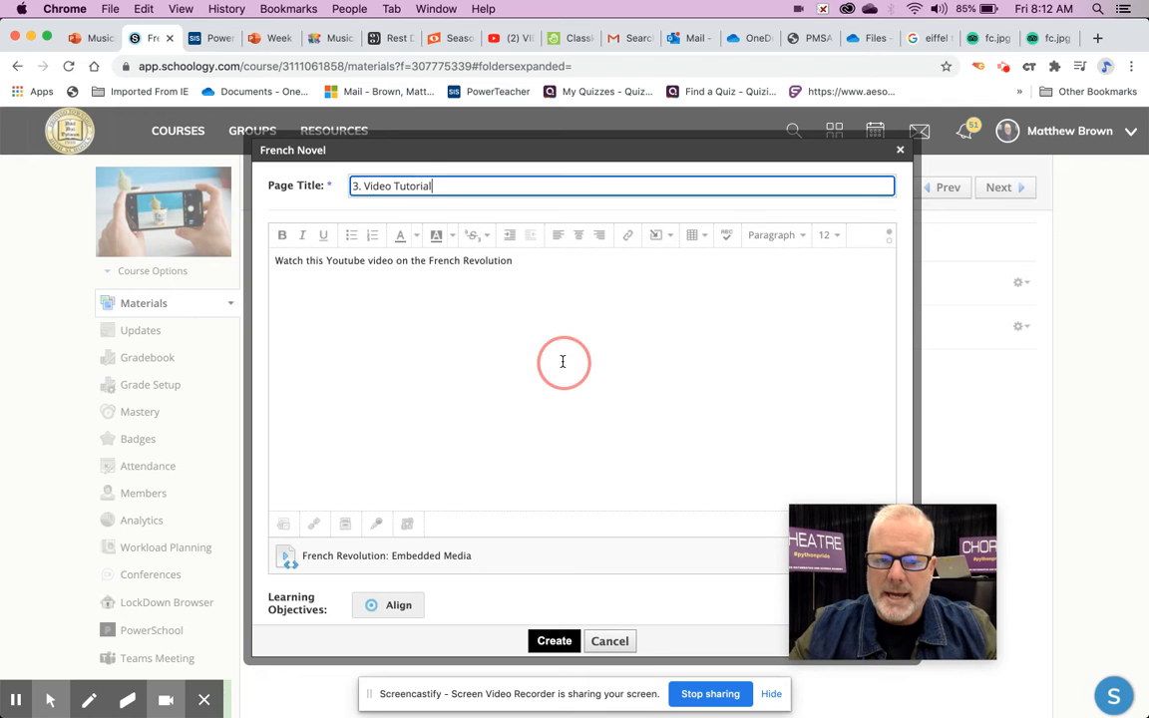
pyautogui.click(555, 642)
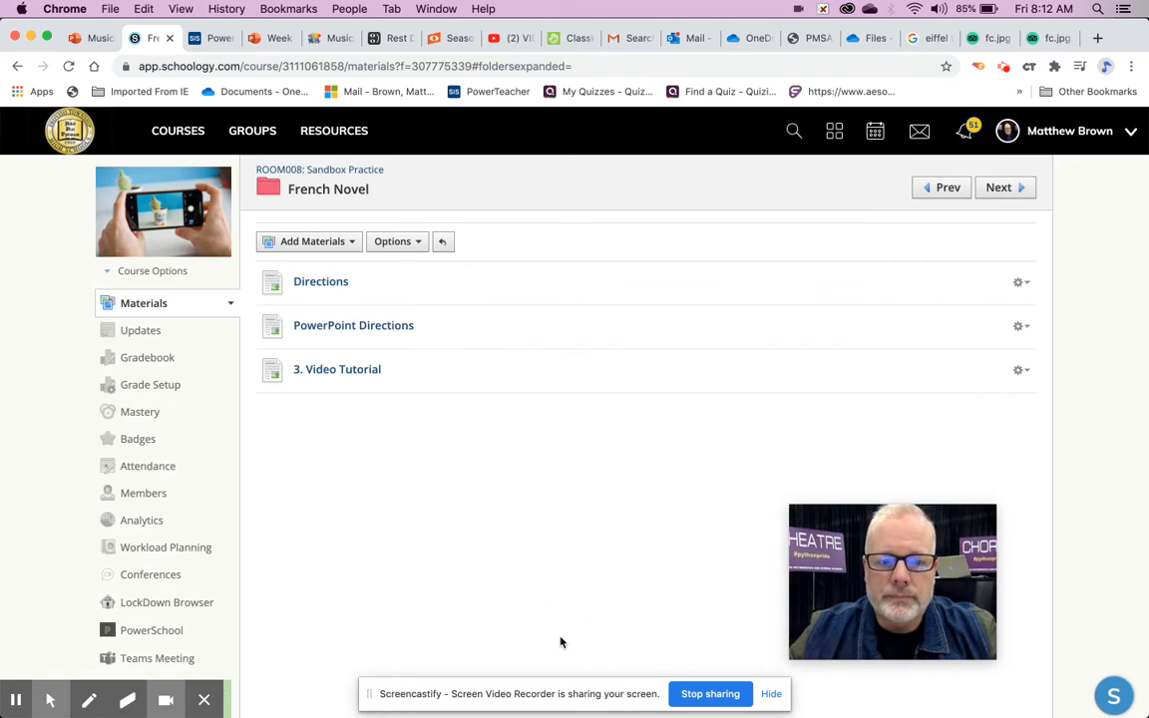
# Step: Rename the PowerPoint Directions page as "2. PowerPoint Directions" and save the change
pyautogui.click(1021, 326)
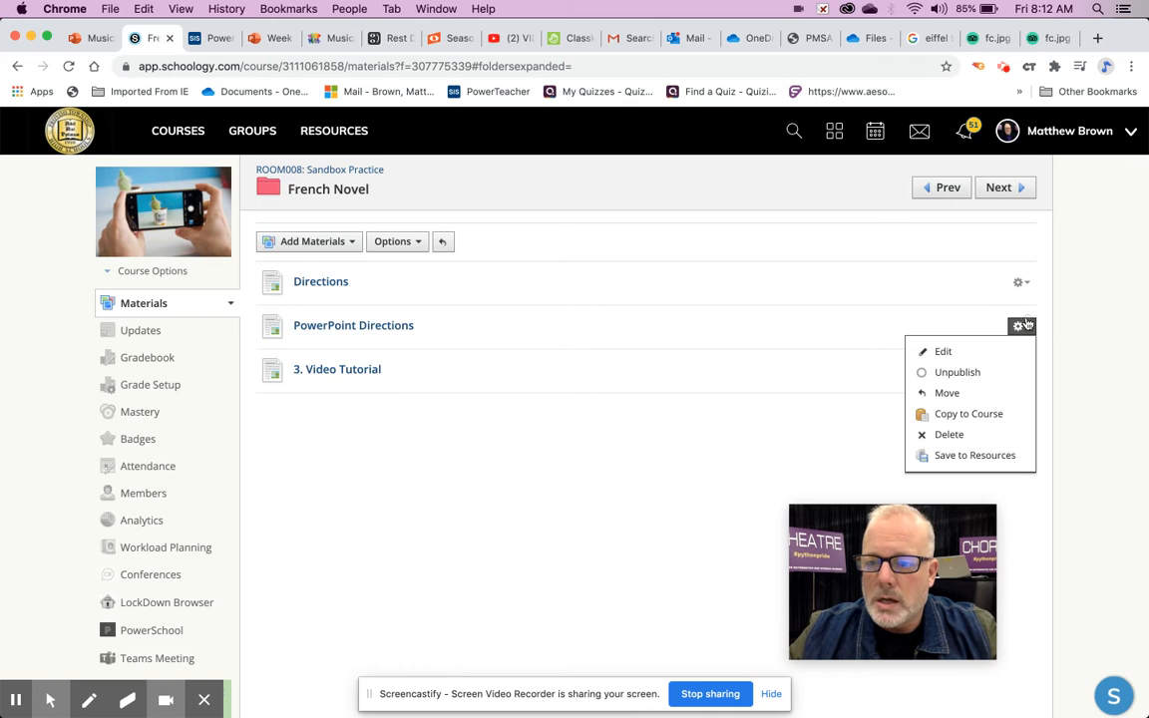
pyautogui.click(959, 351)
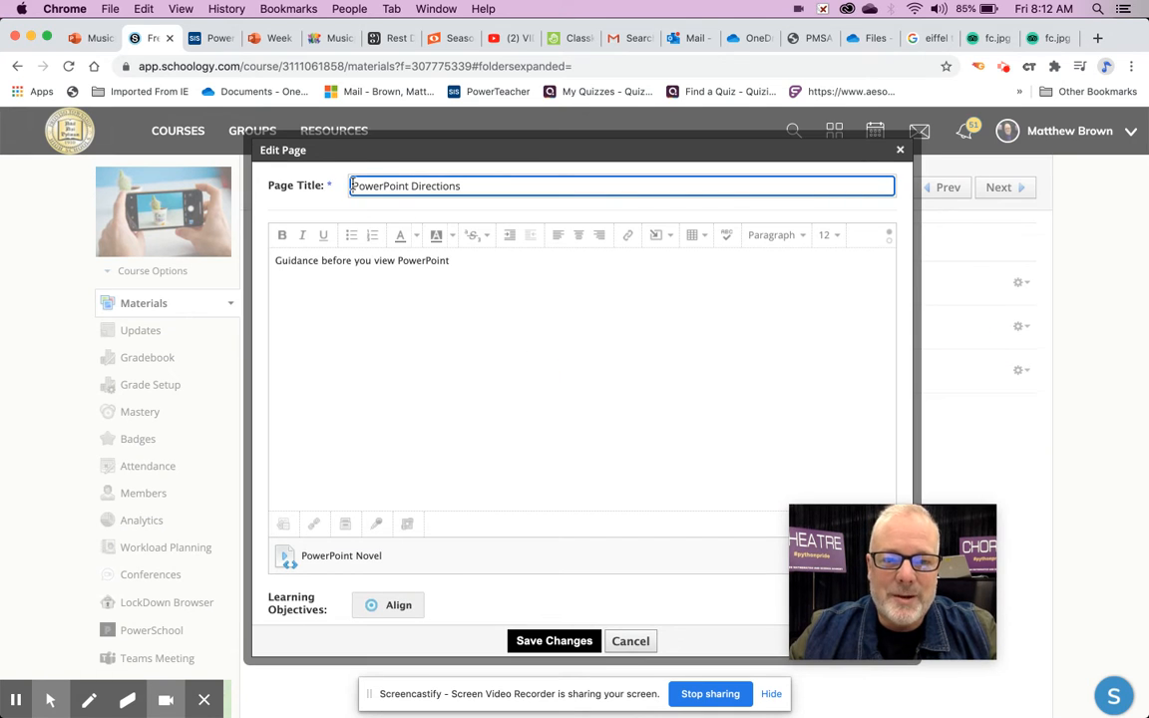
pyautogui.write('2.')
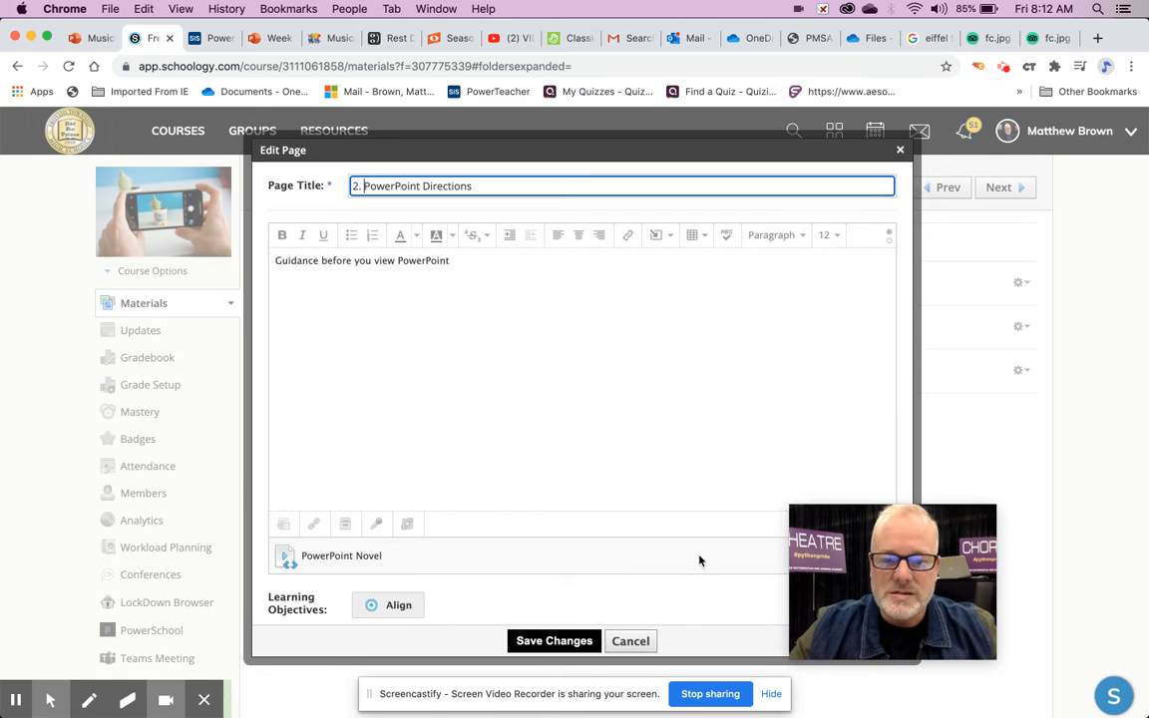
pyautogui.click(566, 640)
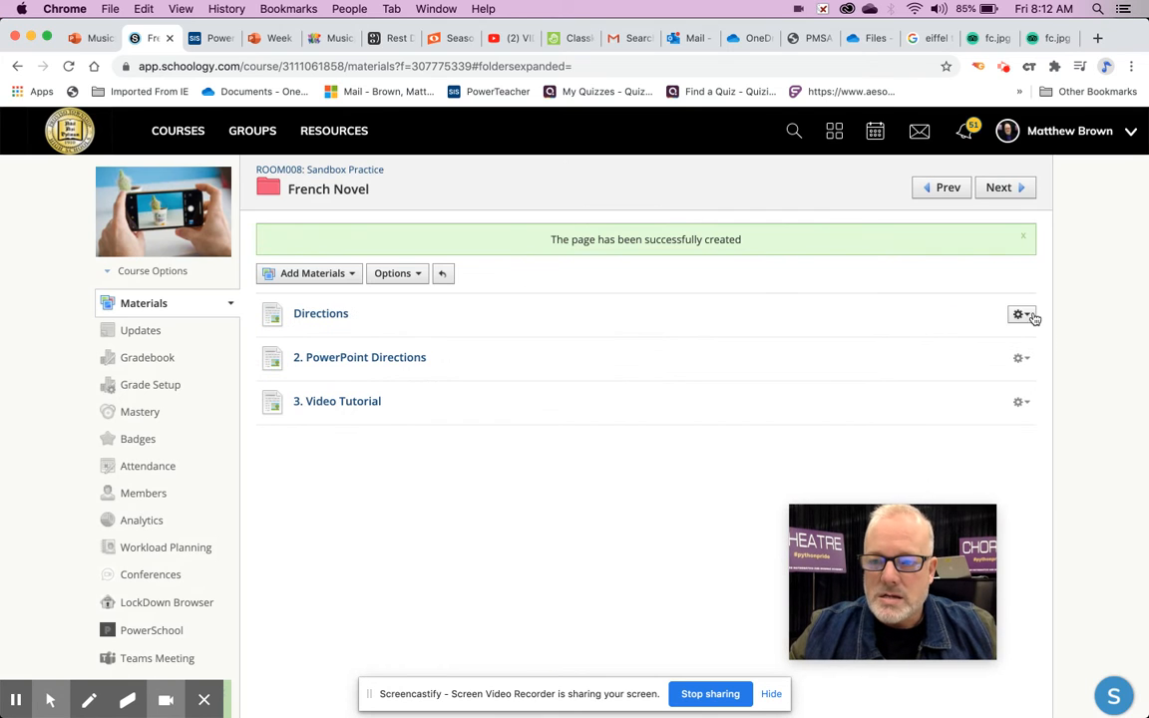
# Step: Rename the Directions page as "1. Directions" and save the change
pyautogui.click(1030, 317)
pyautogui.click(944, 340)
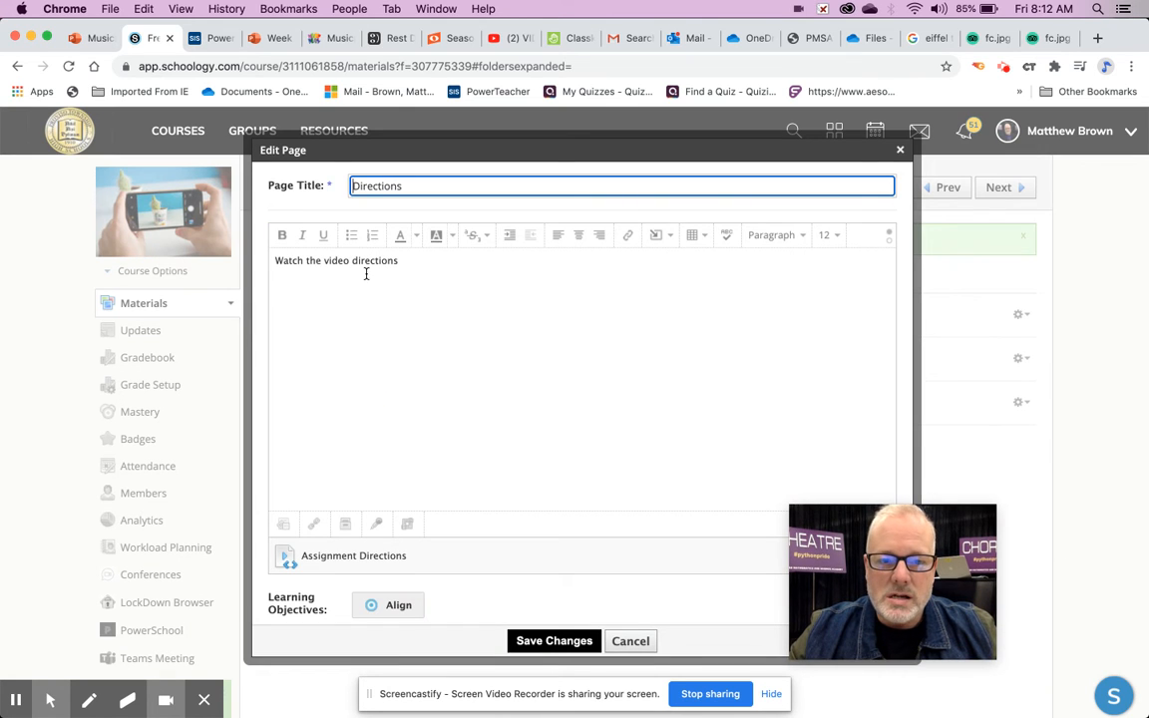
pyautogui.click(352, 190)
pyautogui.write('1.')
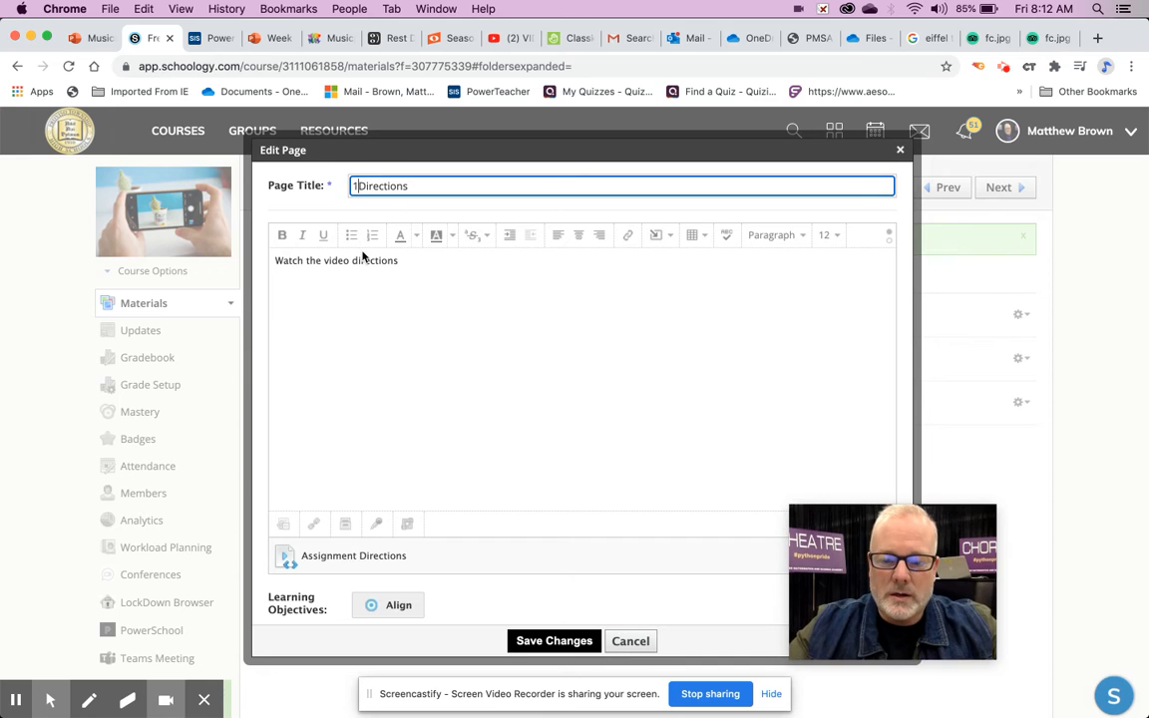
pyautogui.click(588, 643)
# Step: Reopen the 1. Directions page for editing and save it again
pyautogui.click(1027, 313)
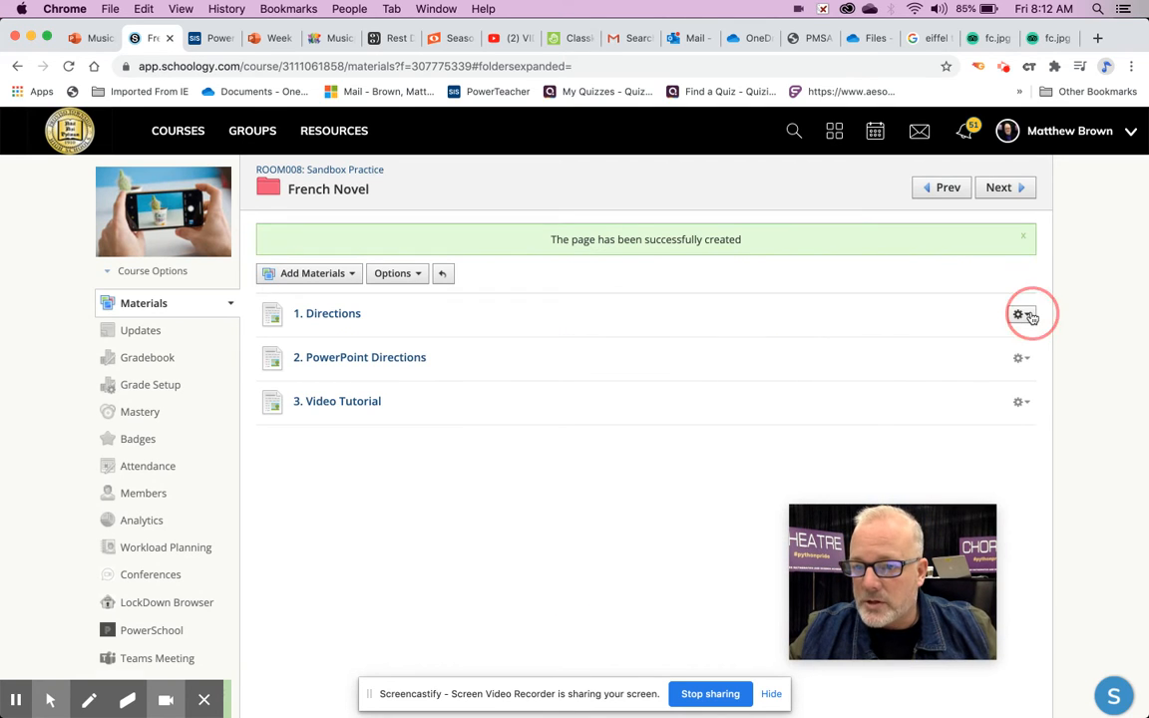
pyautogui.click(982, 338)
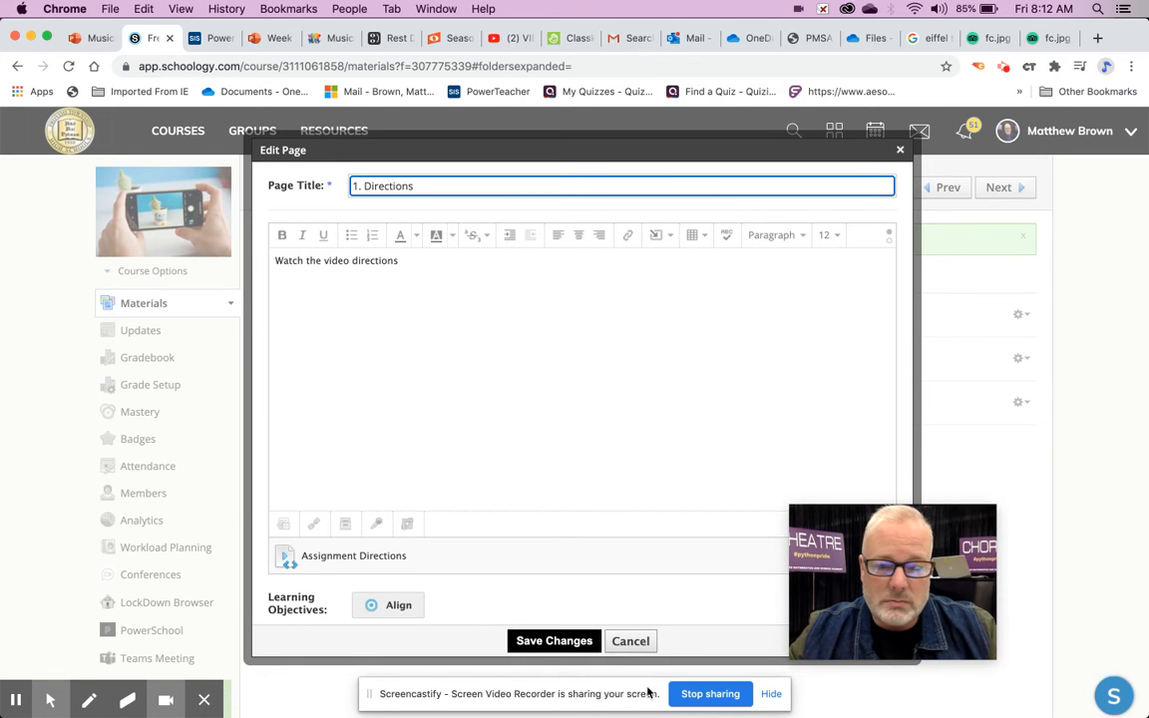
pyautogui.click(559, 641)
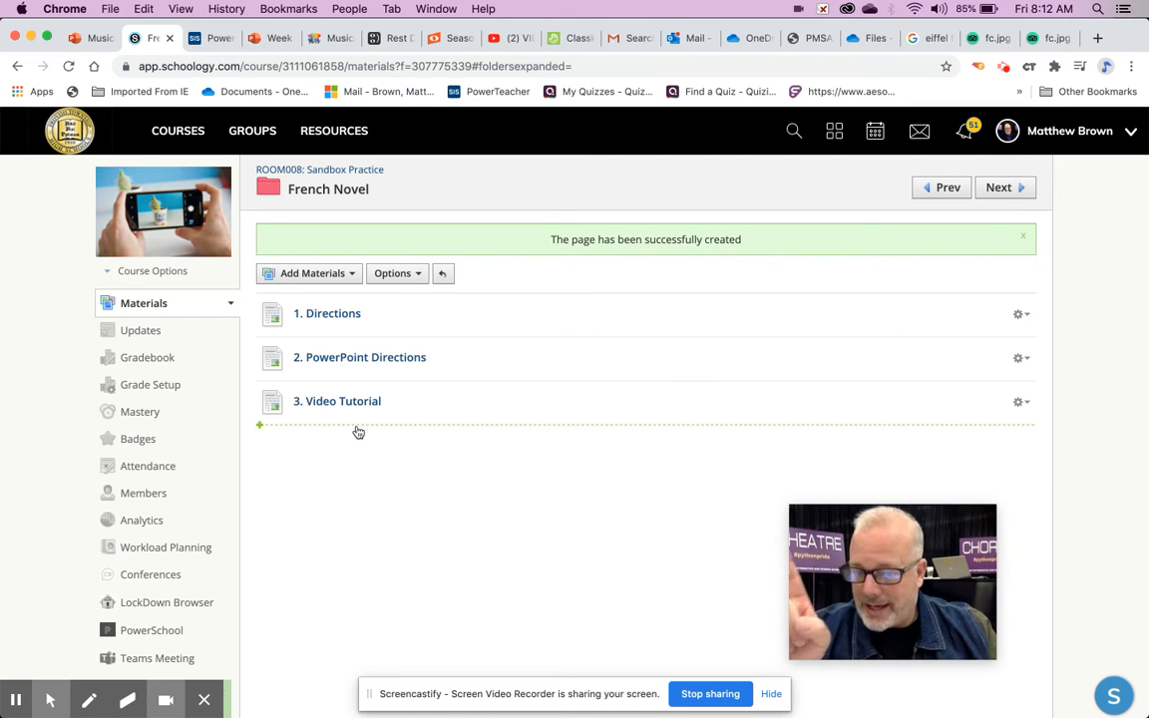
# Step: Start a new assessment in the French Novel folder named "What did you learn" with a due date of 10/02/20
pyautogui.click(346, 275)
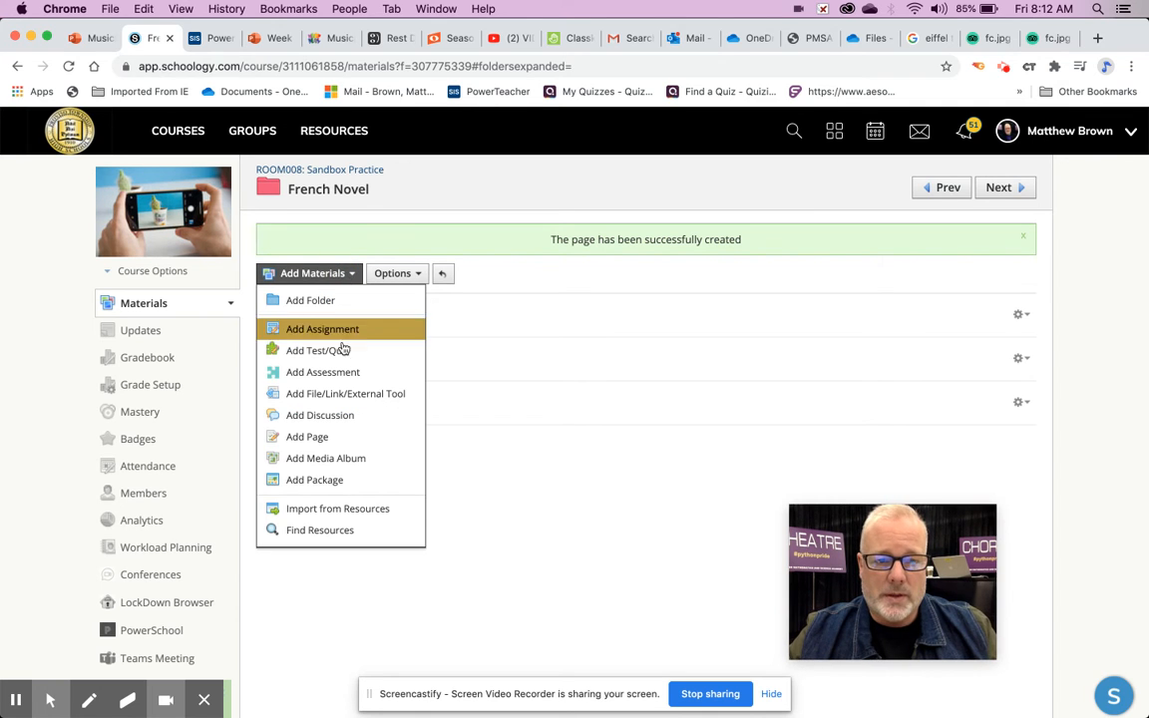
pyautogui.click(335, 373)
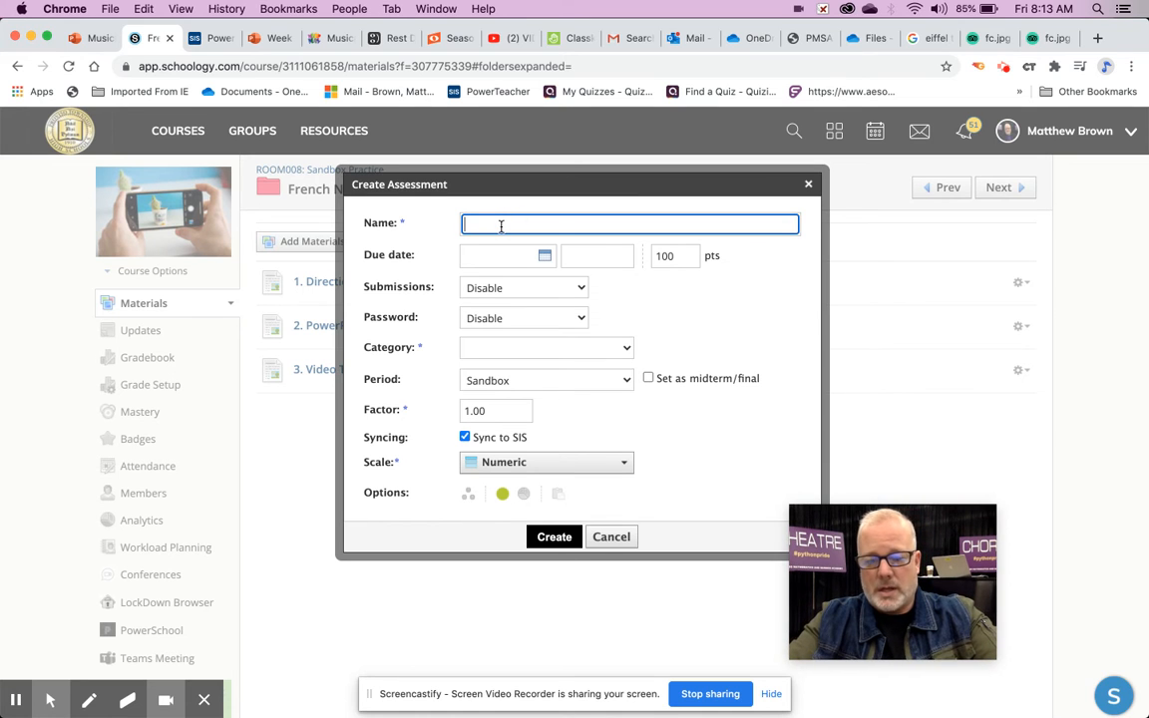
pyautogui.write('What ')
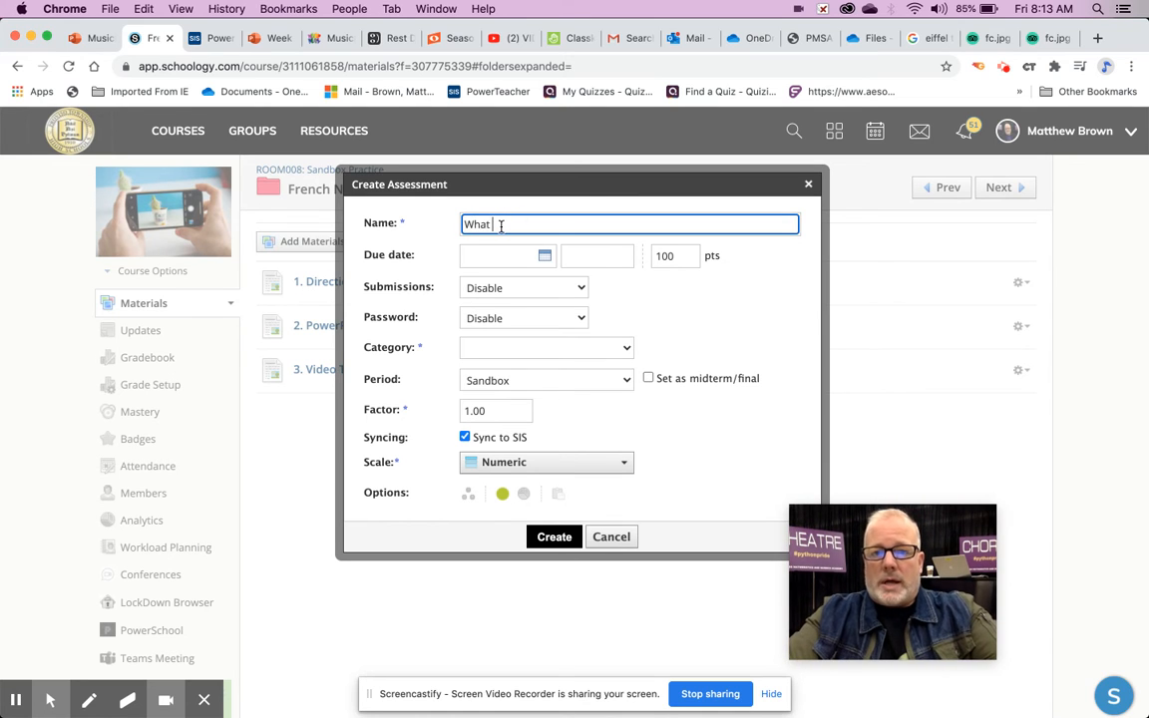
pyautogui.write('dod you learn')
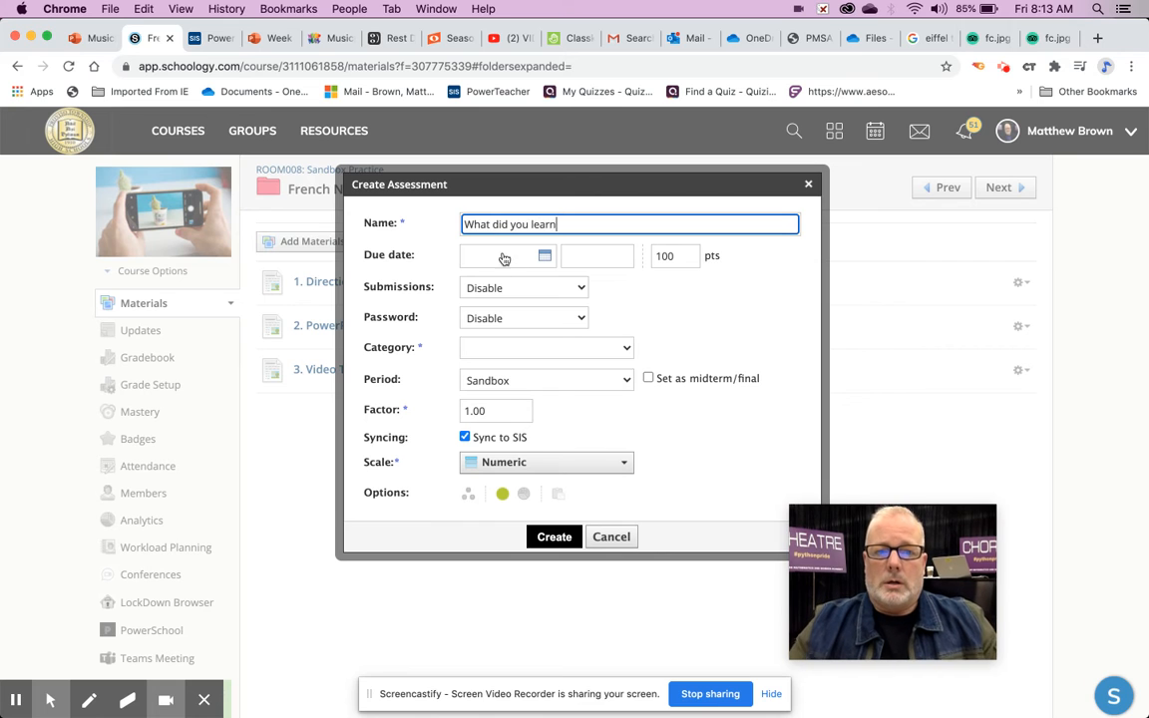
pyautogui.click(541, 258)
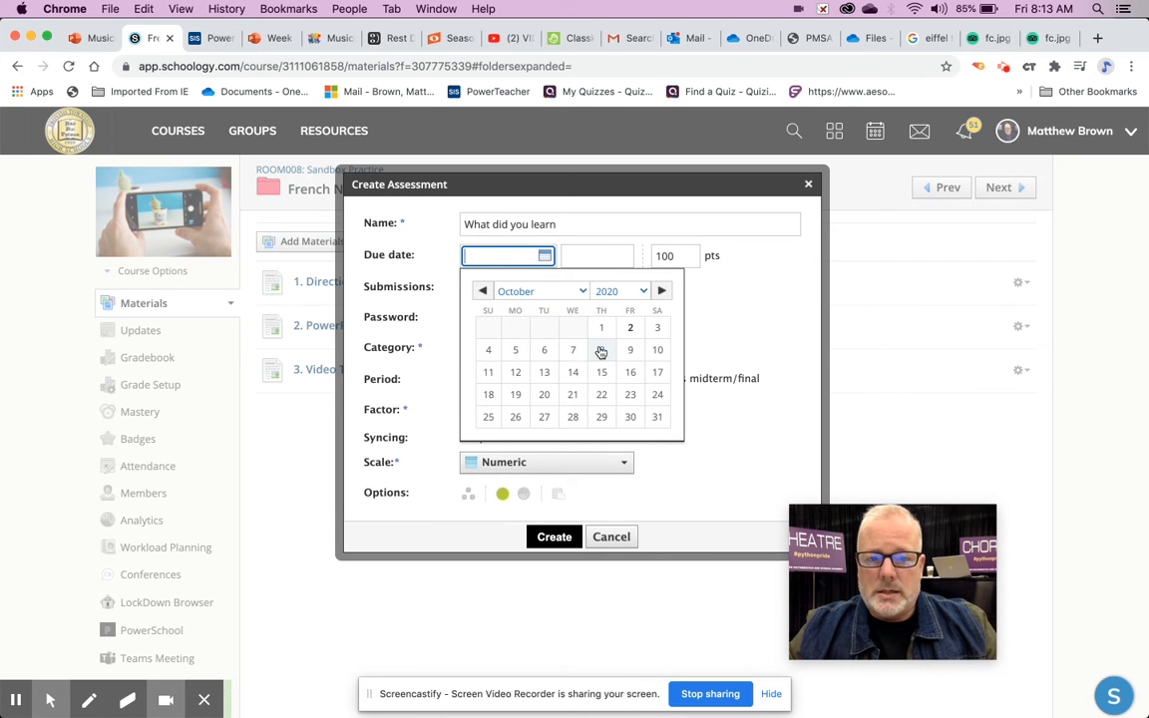
pyautogui.click(630, 330)
# Step: Enable submissions, set the category to Assessment and create the assessment
pyautogui.click(501, 287)
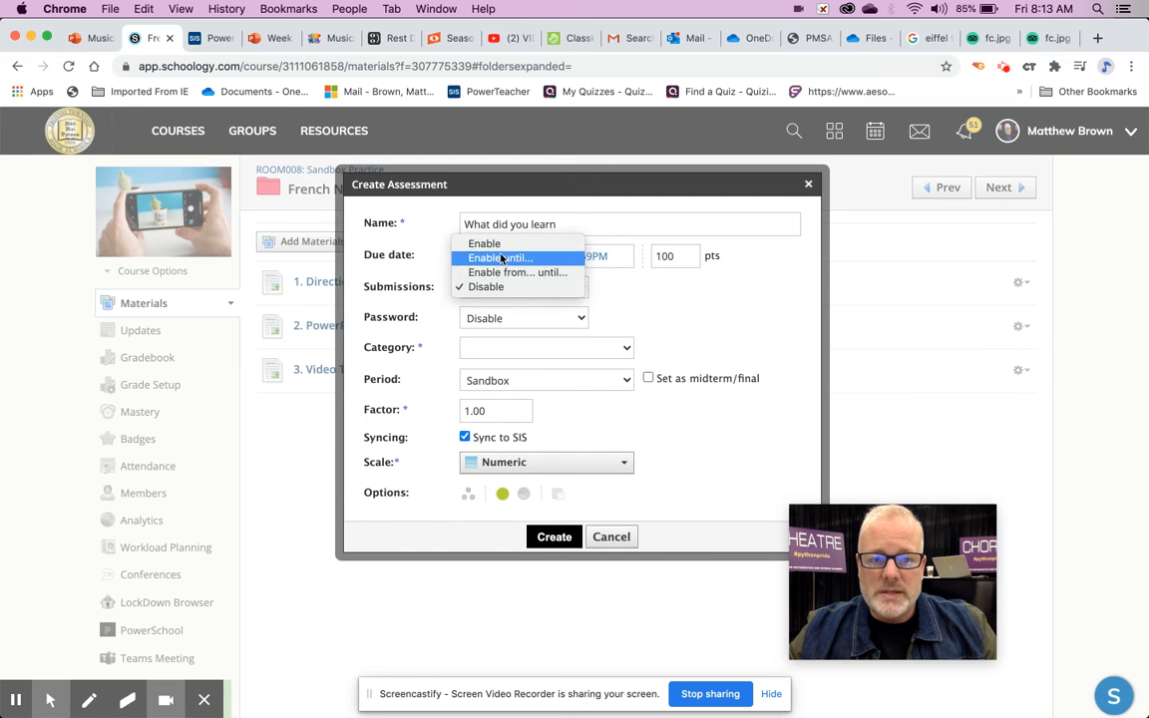
pyautogui.click(499, 244)
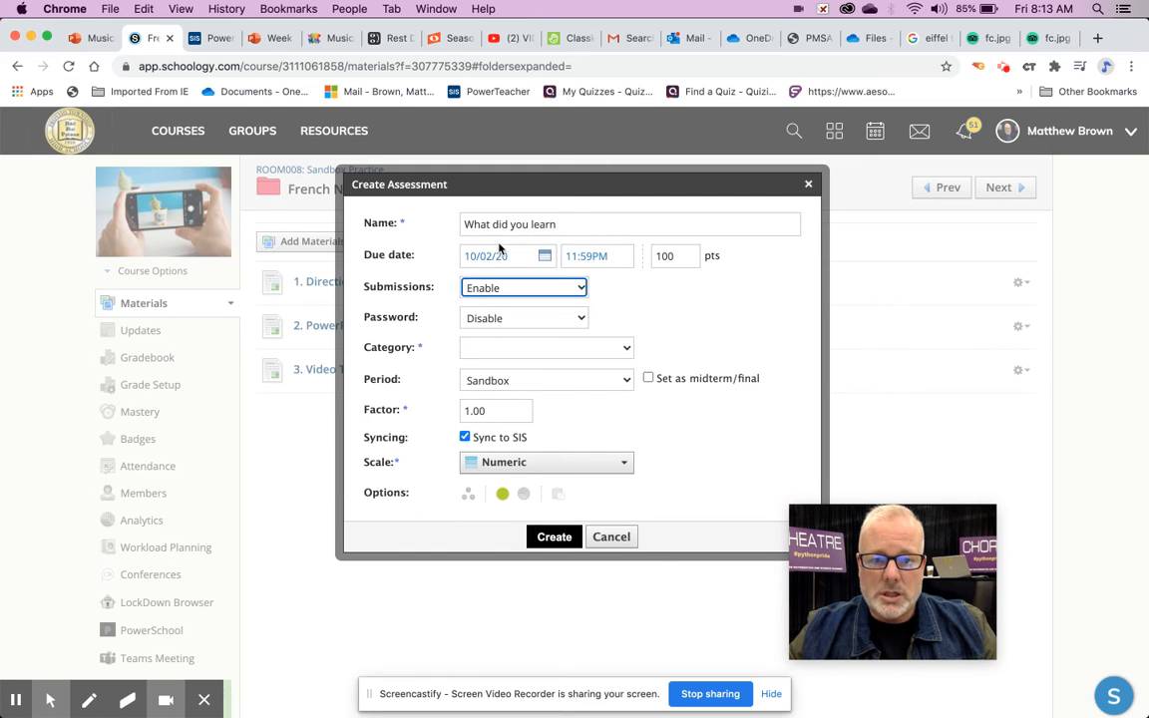
pyautogui.click(596, 347)
pyautogui.click(573, 378)
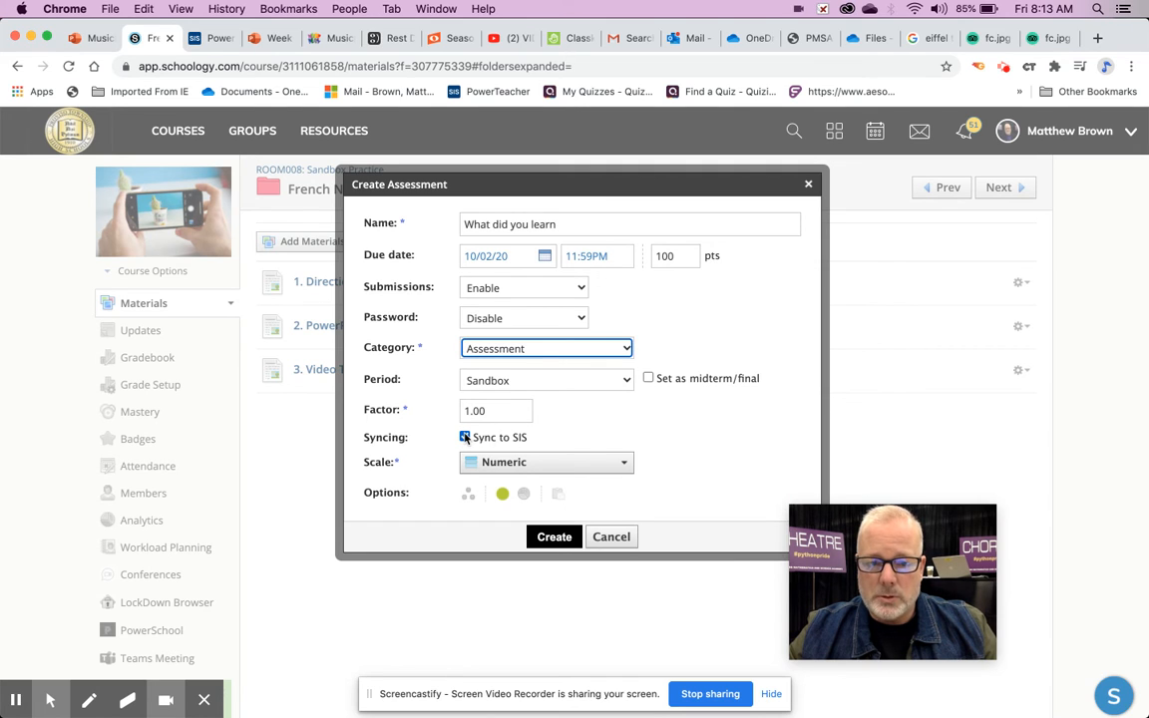
pyautogui.click(555, 538)
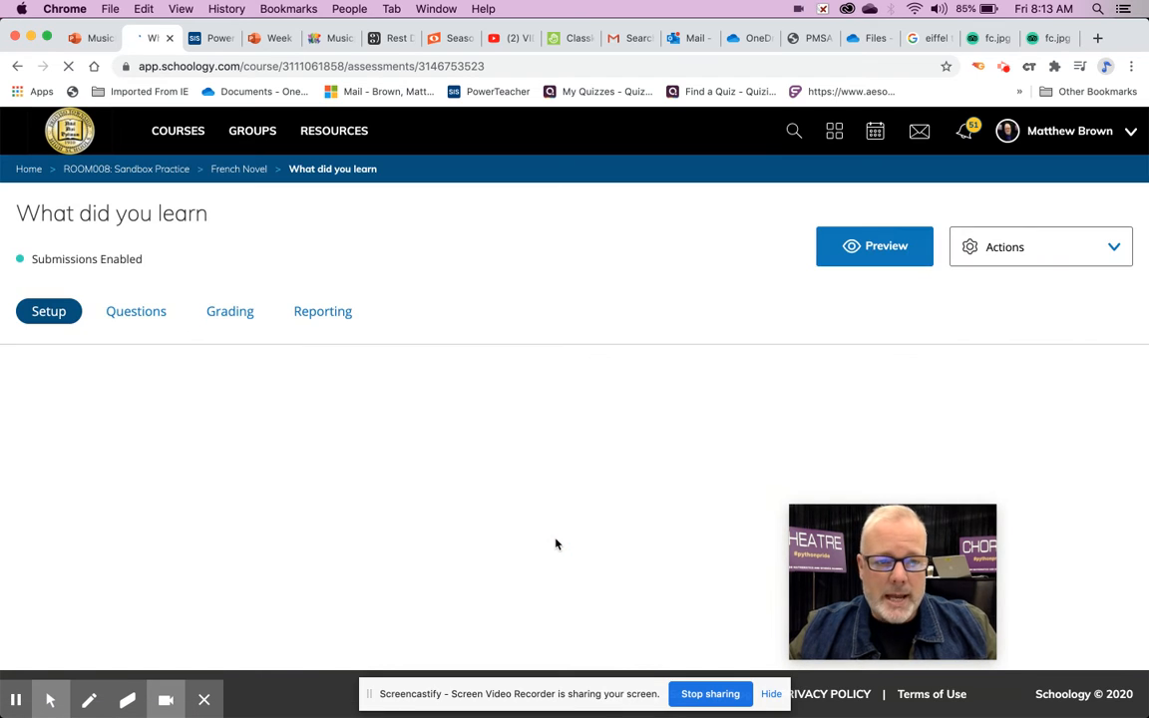
# Step: Enter "Answer the following prompts" as the assessment's instructions
pyautogui.click(383, 475)
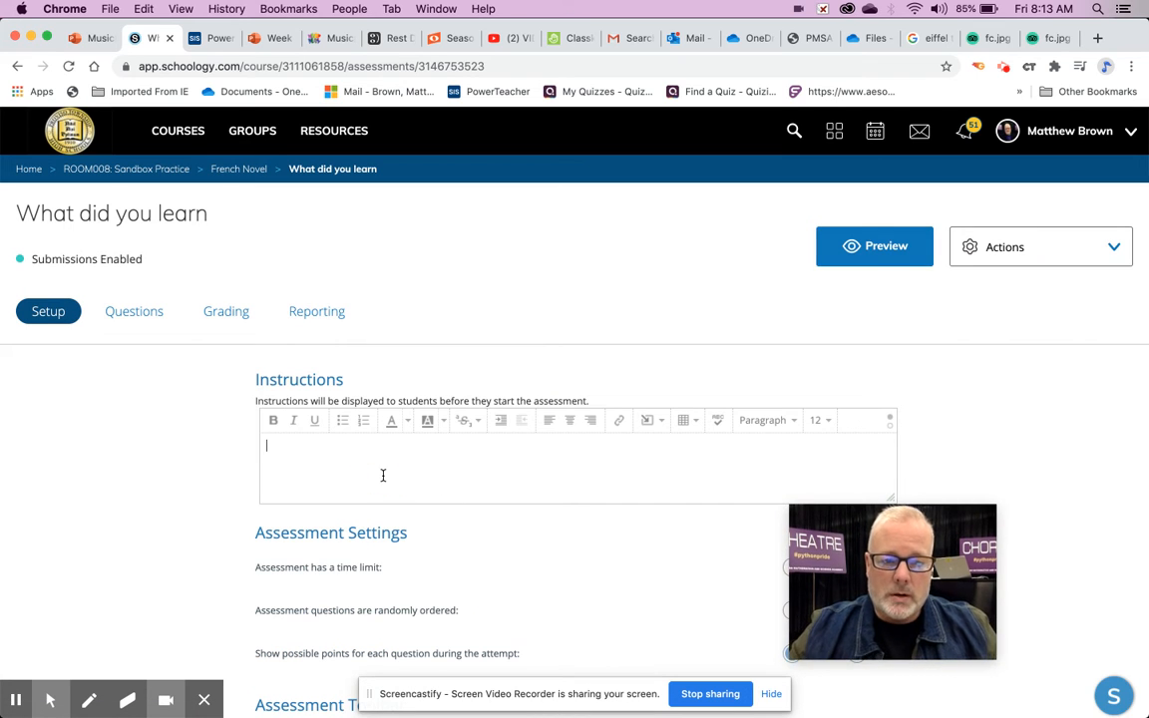
pyautogui.write('Answer the fo')
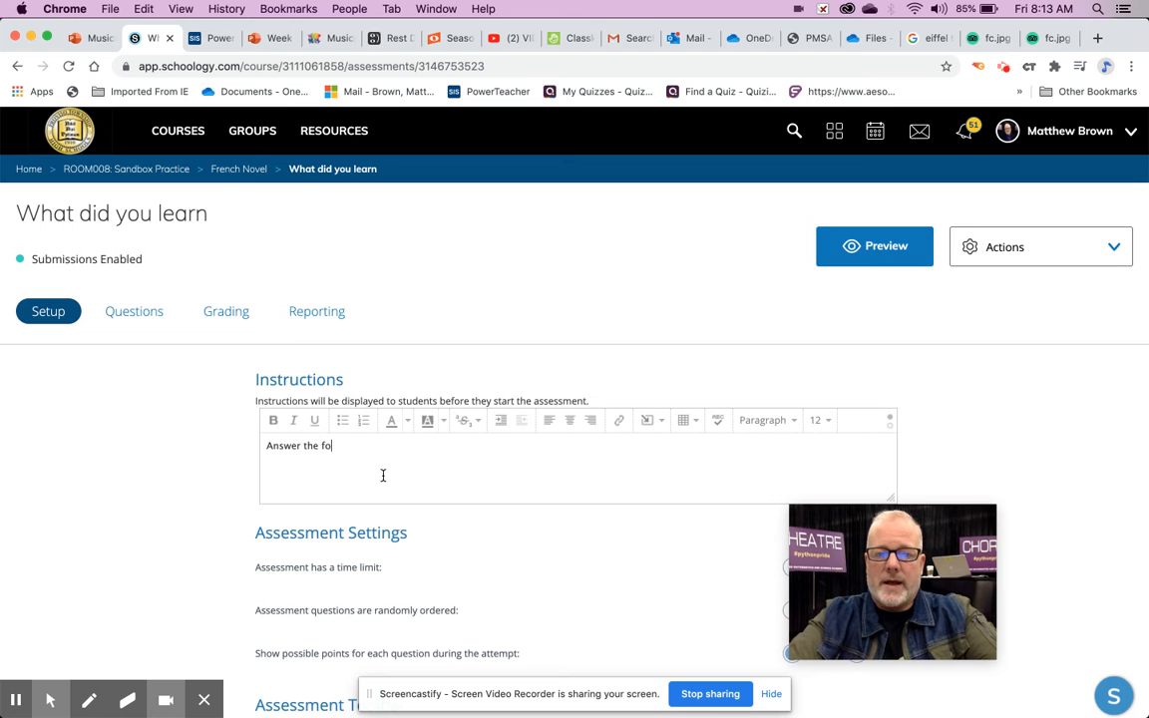
pyautogui.write('llowing prompots')
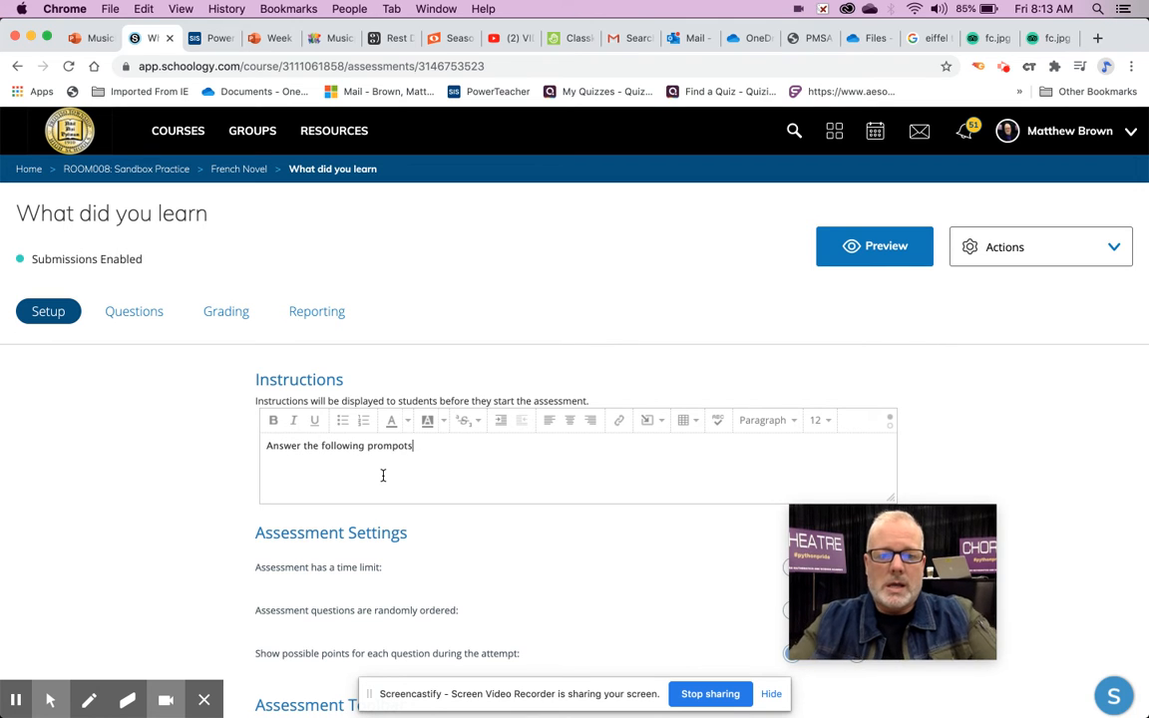
pyautogui.press('BackSpace')
pyautogui.press('BackSpace')
pyautogui.press('BackSpace')
pyautogui.write('ts:')
# Step: Review the assessment, toolbar and student settings and save the setup with its default options
pyautogui.scroll(-5, 564, 553)
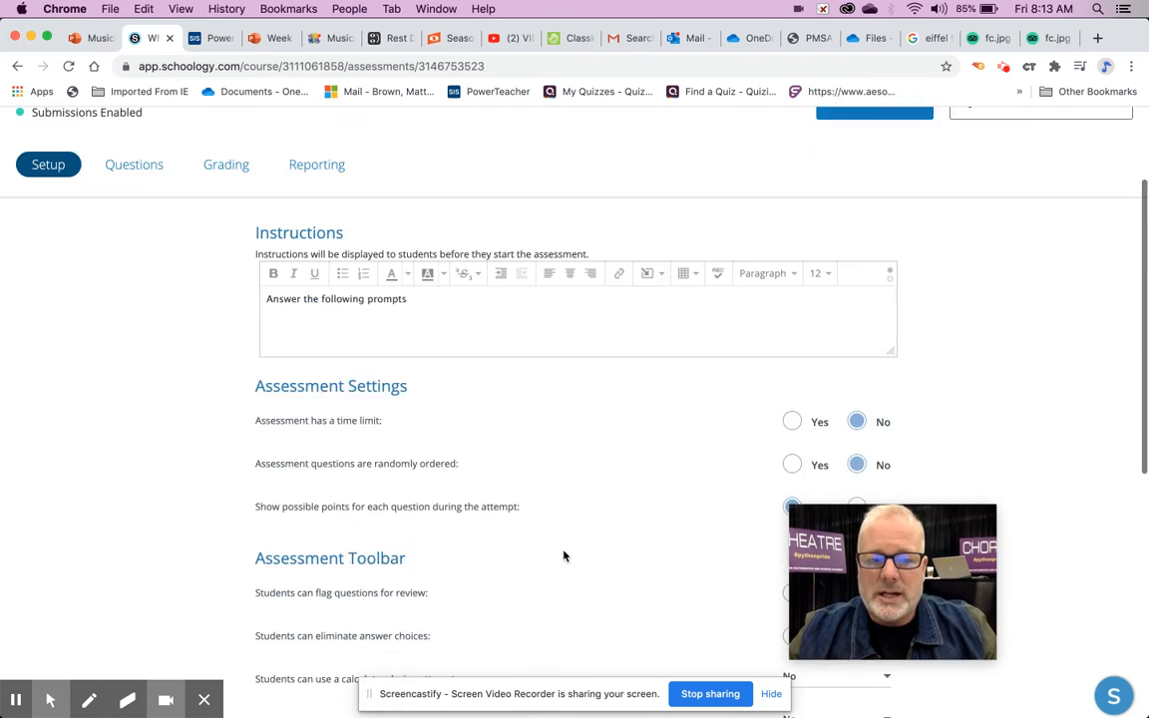
pyautogui.scroll(-5, 564, 555)
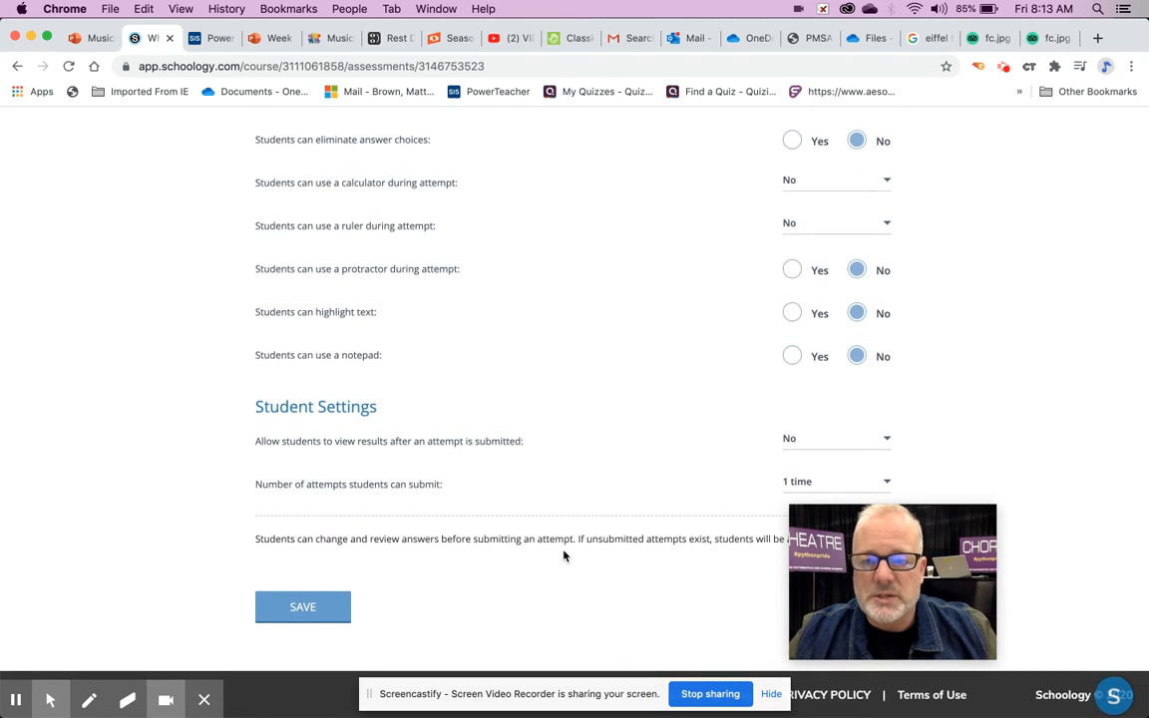
pyautogui.scroll(15, 565, 555)
pyautogui.scroll(-3, 564, 554)
pyautogui.scroll(-5, 728, 419)
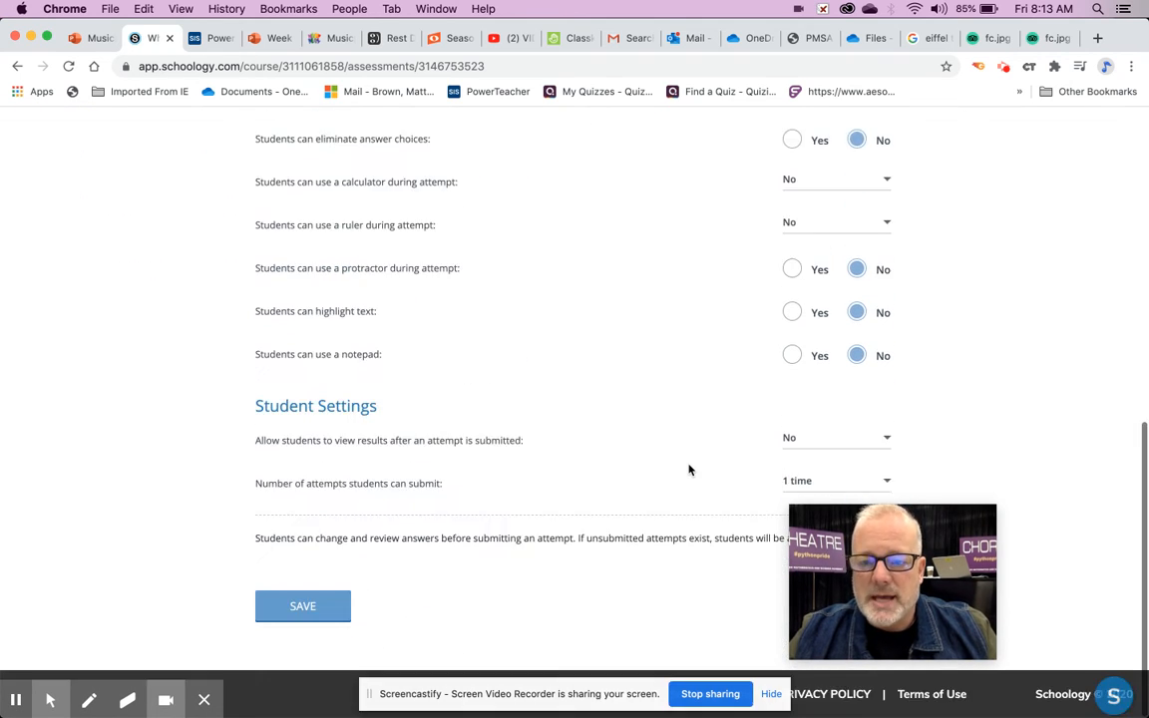
pyautogui.moveTo(881, 555); pyautogui.dragTo(1015, 549)
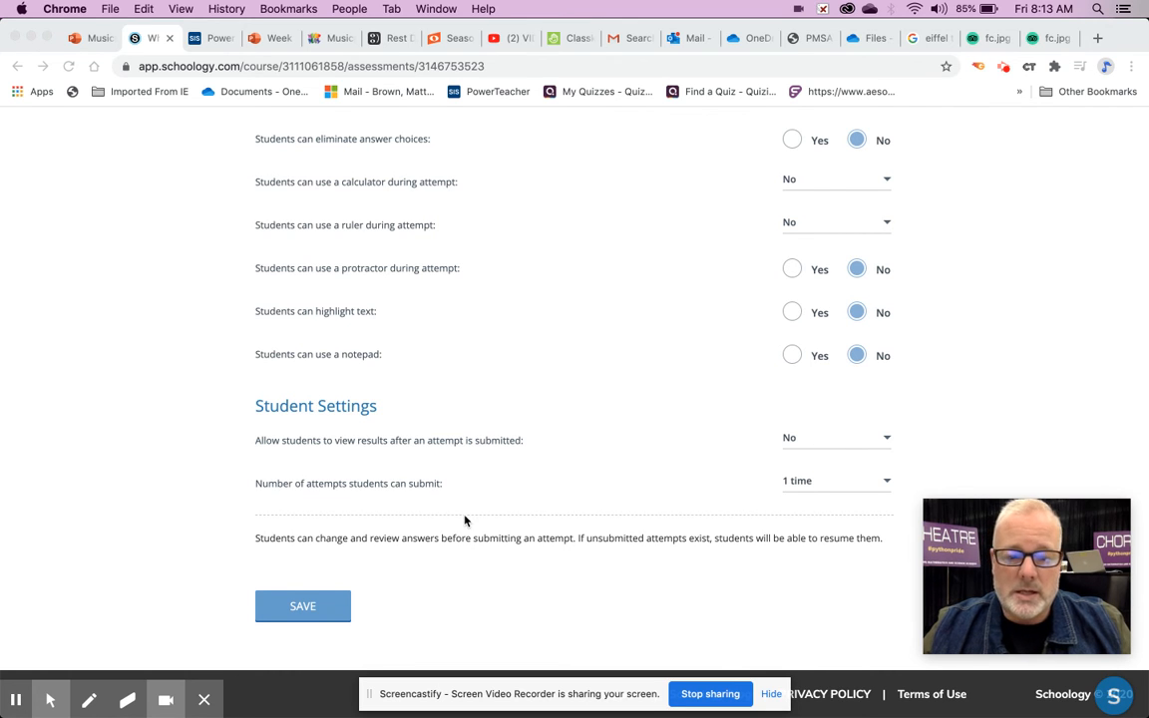
pyautogui.click(311, 605)
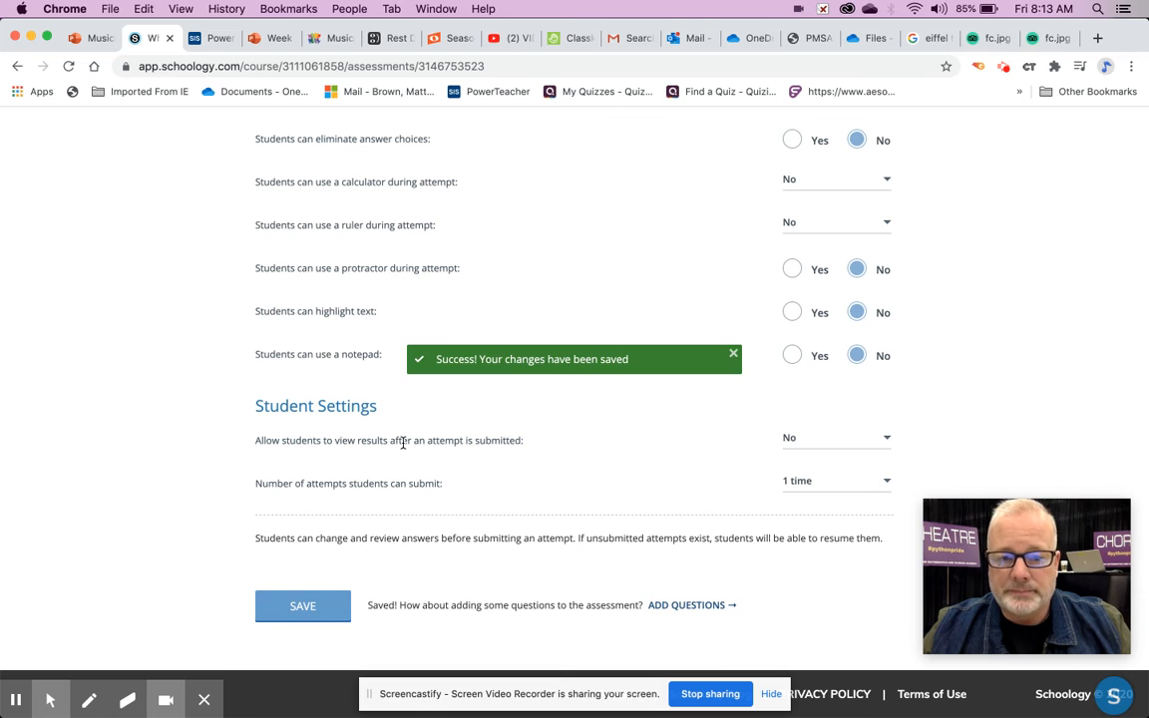
# Step: Add a multiple choice question reading "I learned something new about the French Revolution"
pyautogui.scroll(10, 389, 435)
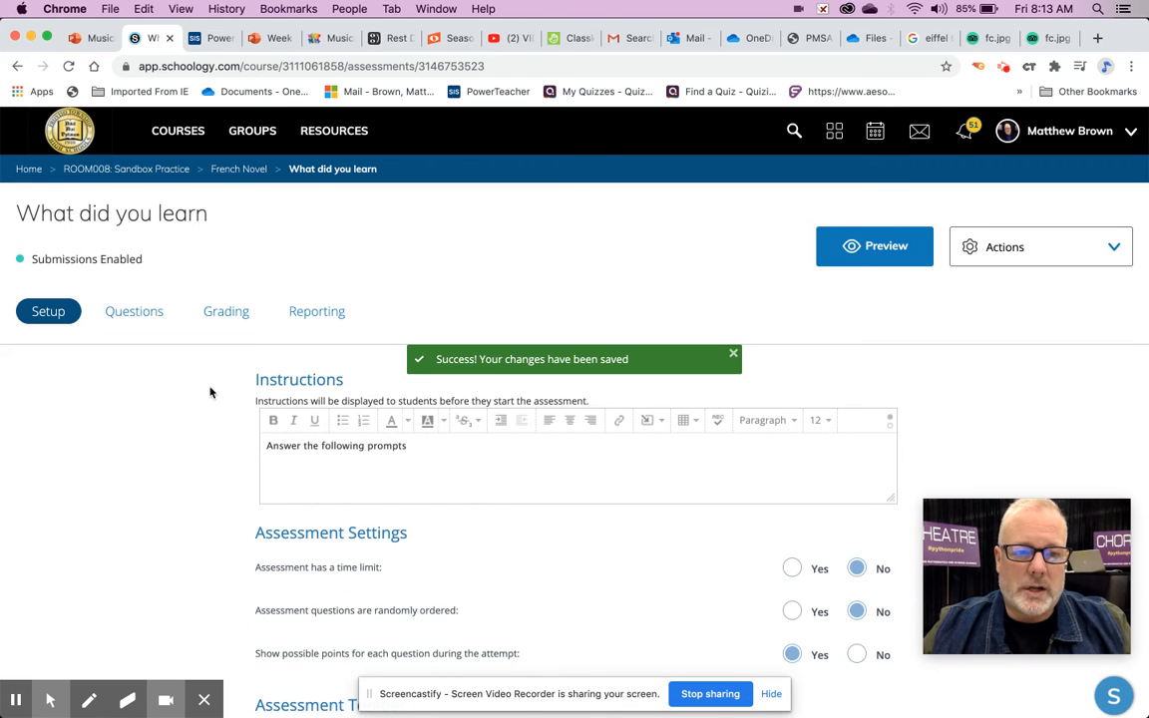
pyautogui.click(138, 317)
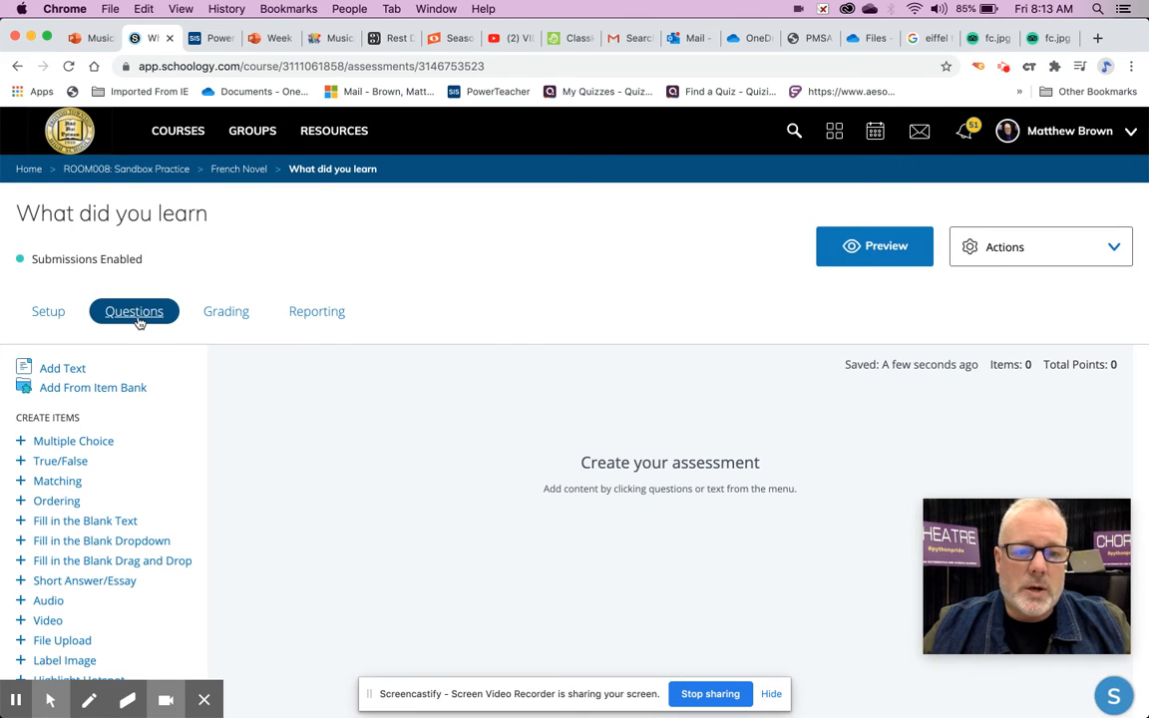
pyautogui.click(78, 442)
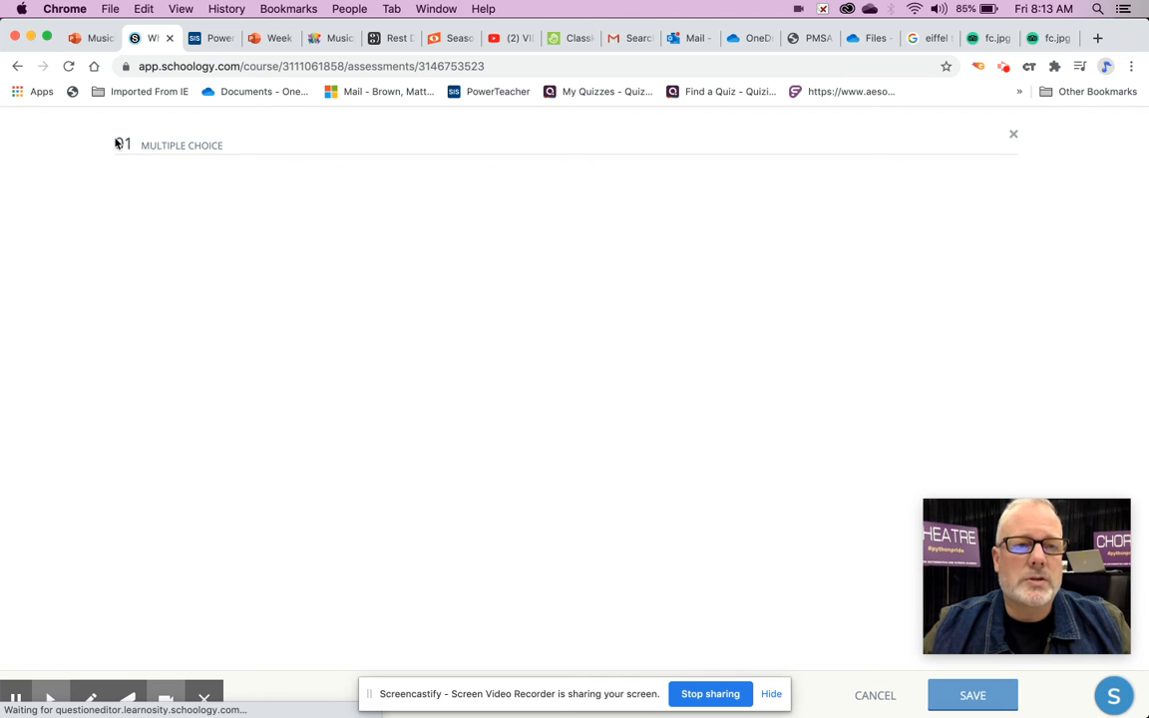
pyautogui.click(275, 240)
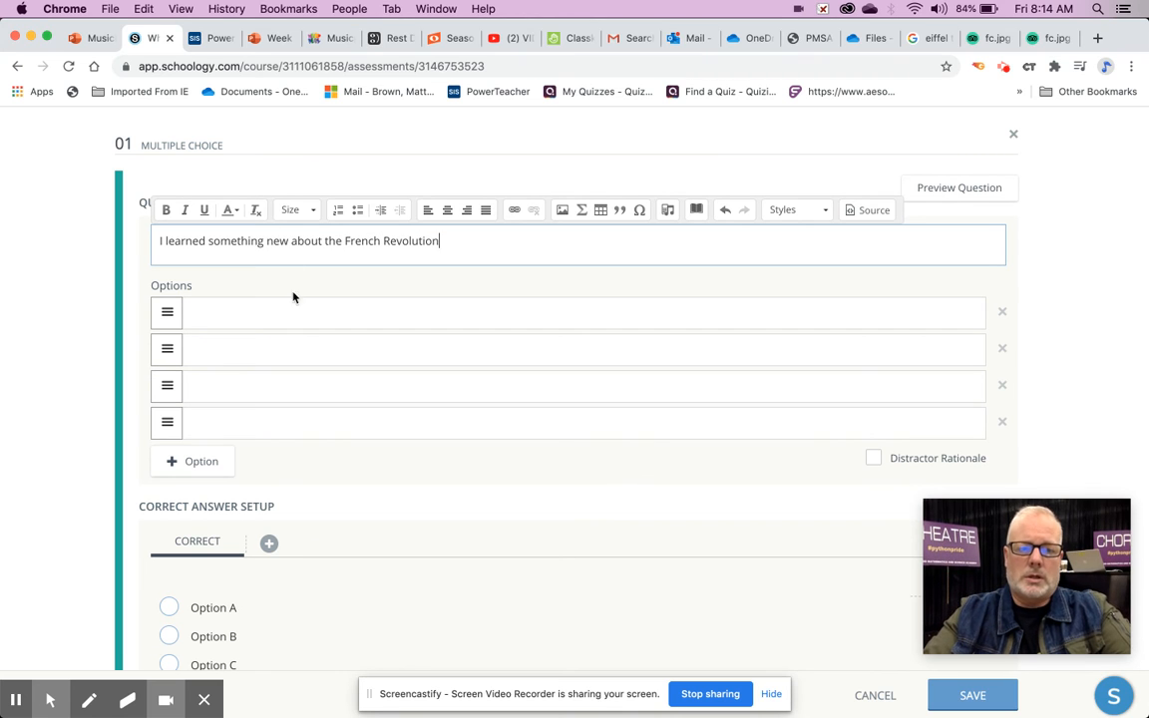
# Step: Enter "Yes I did" and "No I did not" as the question's first two answer options
pyautogui.click(257, 310)
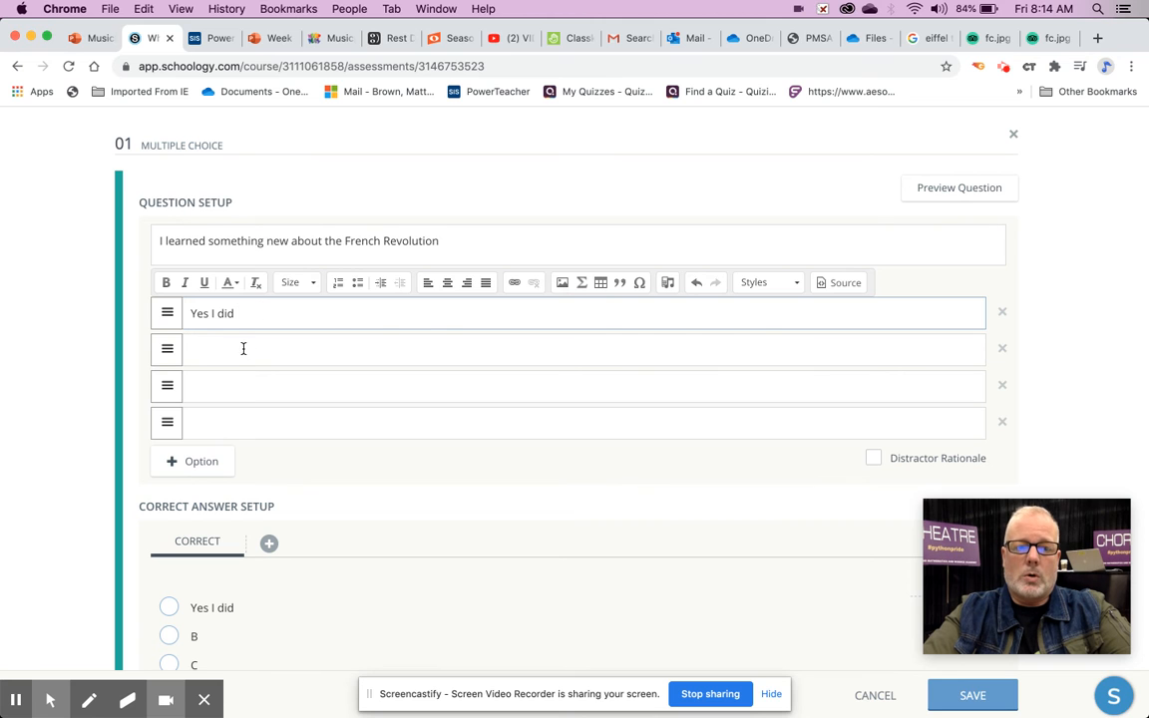
pyautogui.click(242, 346)
pyautogui.write('No I did not')
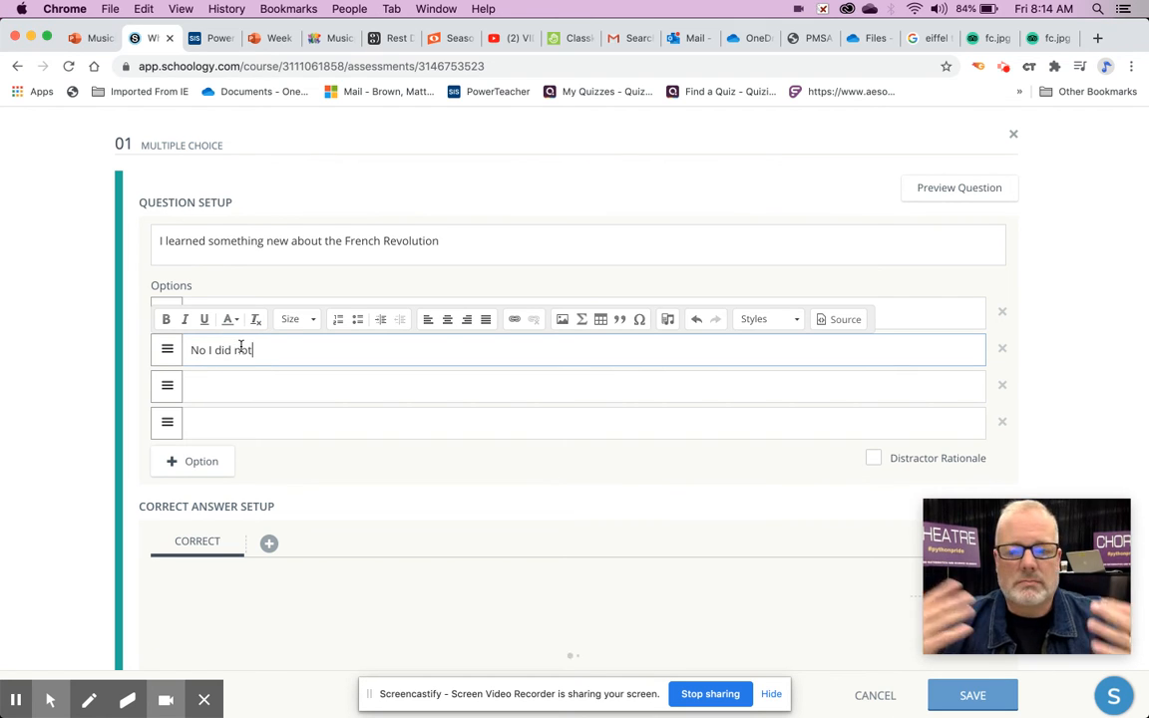
# Step: Allow multiple responses, mark both "Yes I did" and "No I did not" as correct, and save the question
pyautogui.scroll(-5, 260, 371)
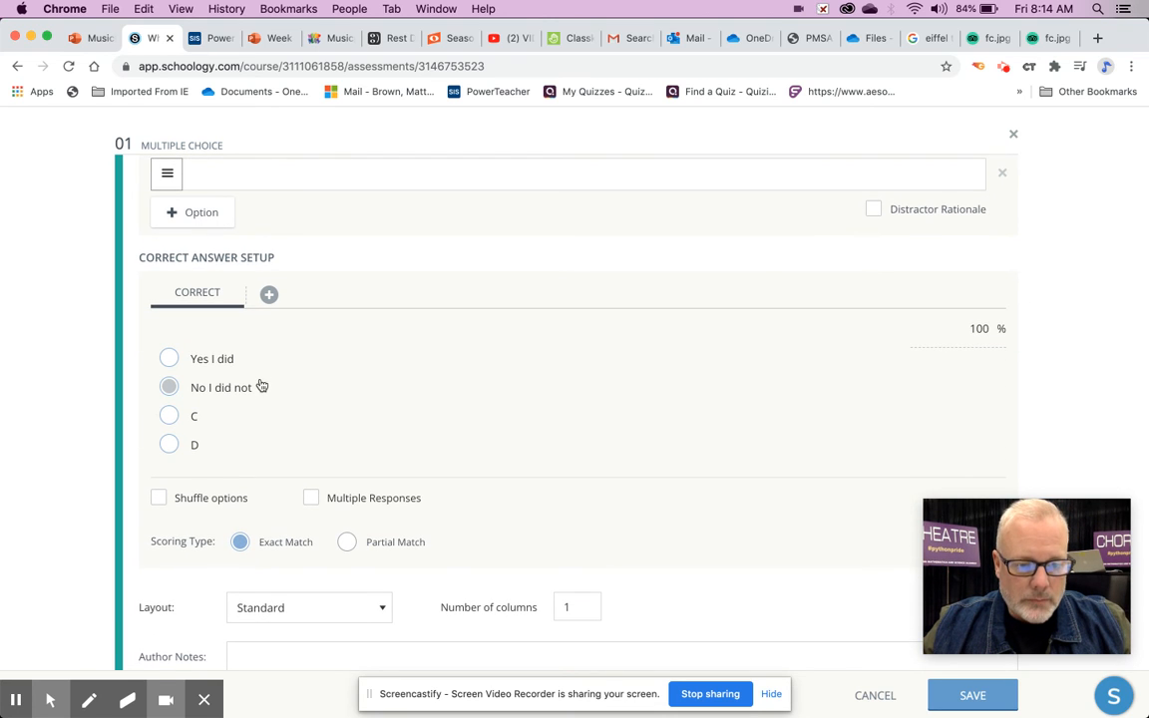
pyautogui.click(313, 497)
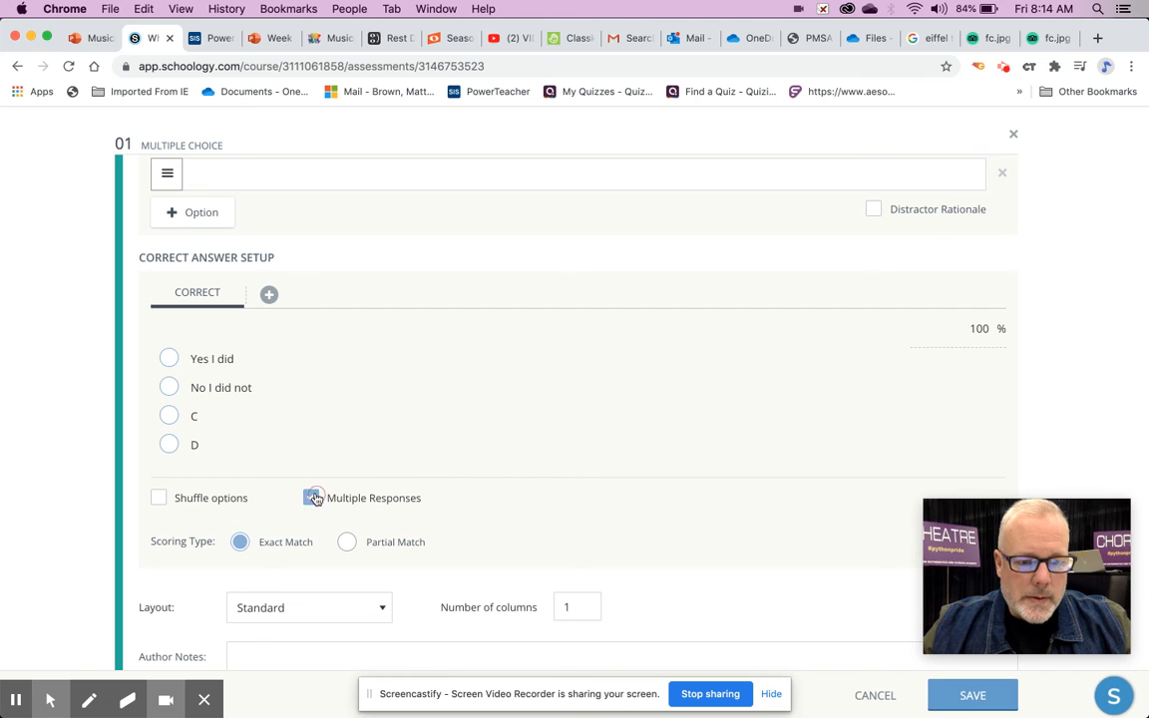
pyautogui.click(169, 359)
pyautogui.click(170, 389)
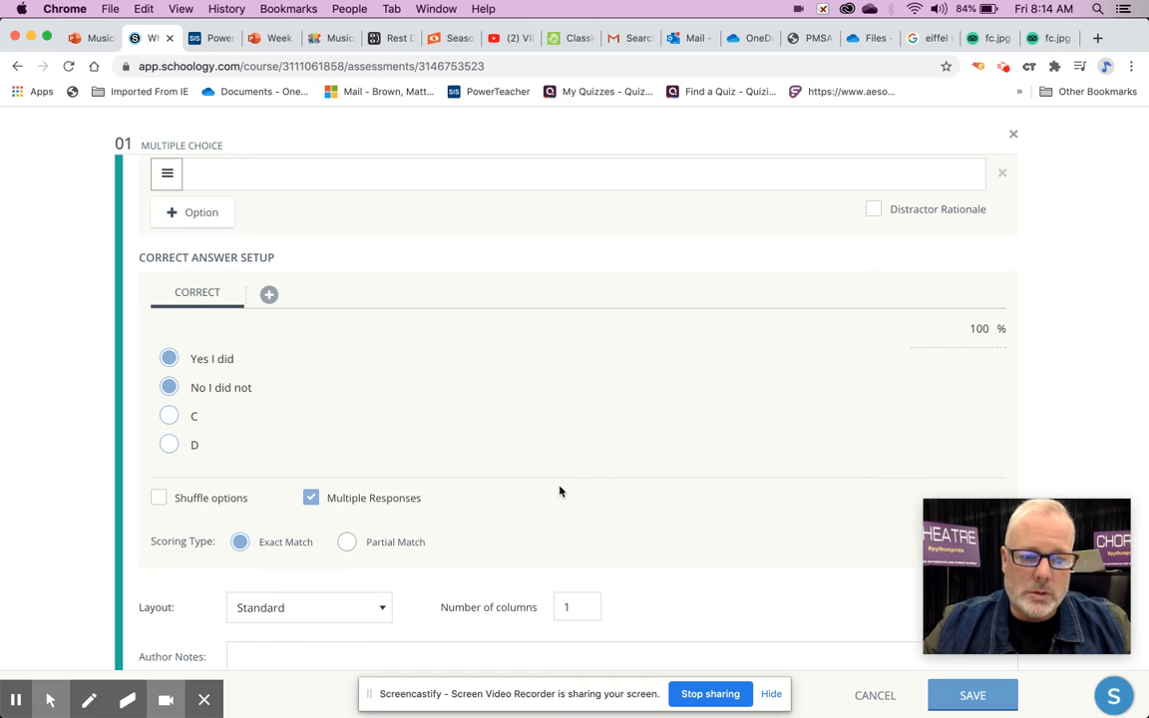
pyautogui.scroll(-2, 559, 490)
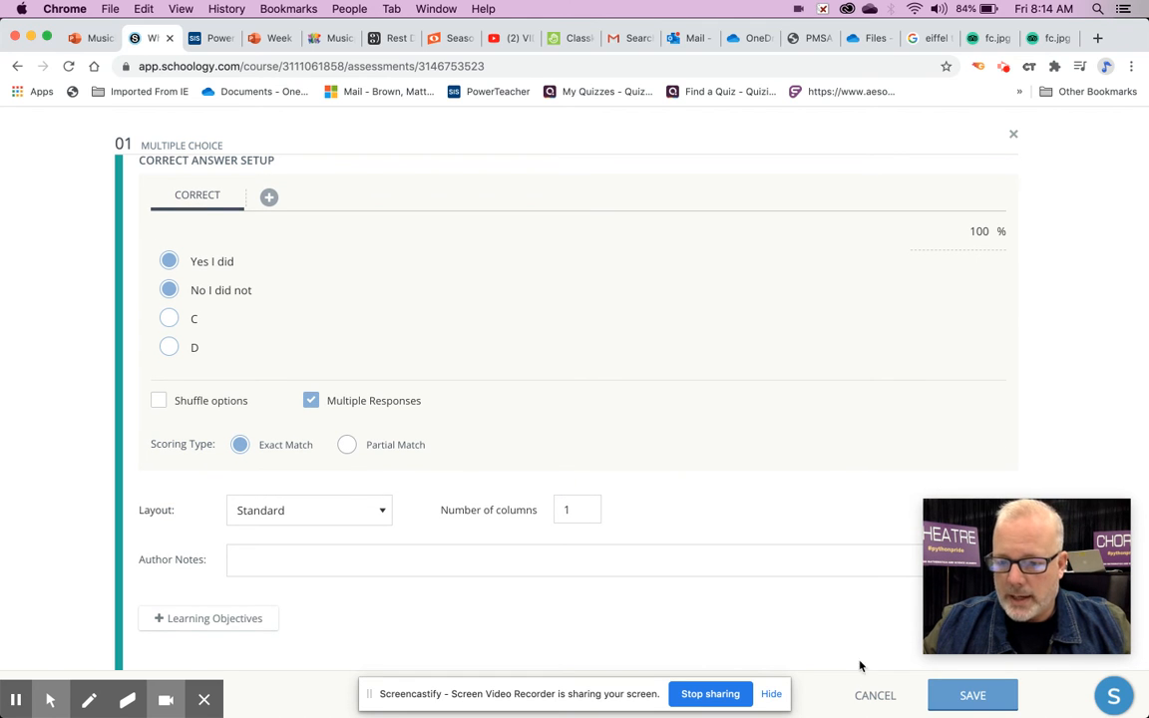
pyautogui.click(967, 695)
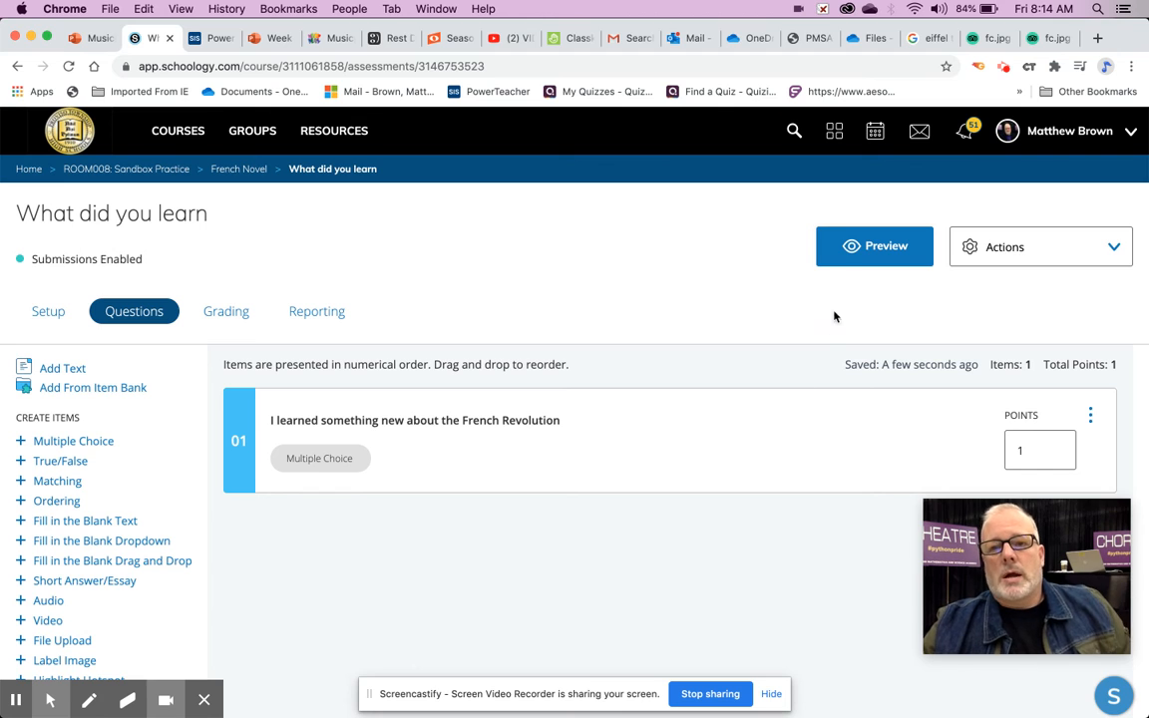
# Step: Preview the assessment as students see it, starting the attempt to view the question, and close the preview
pyautogui.click(849, 249)
pyautogui.click(603, 395)
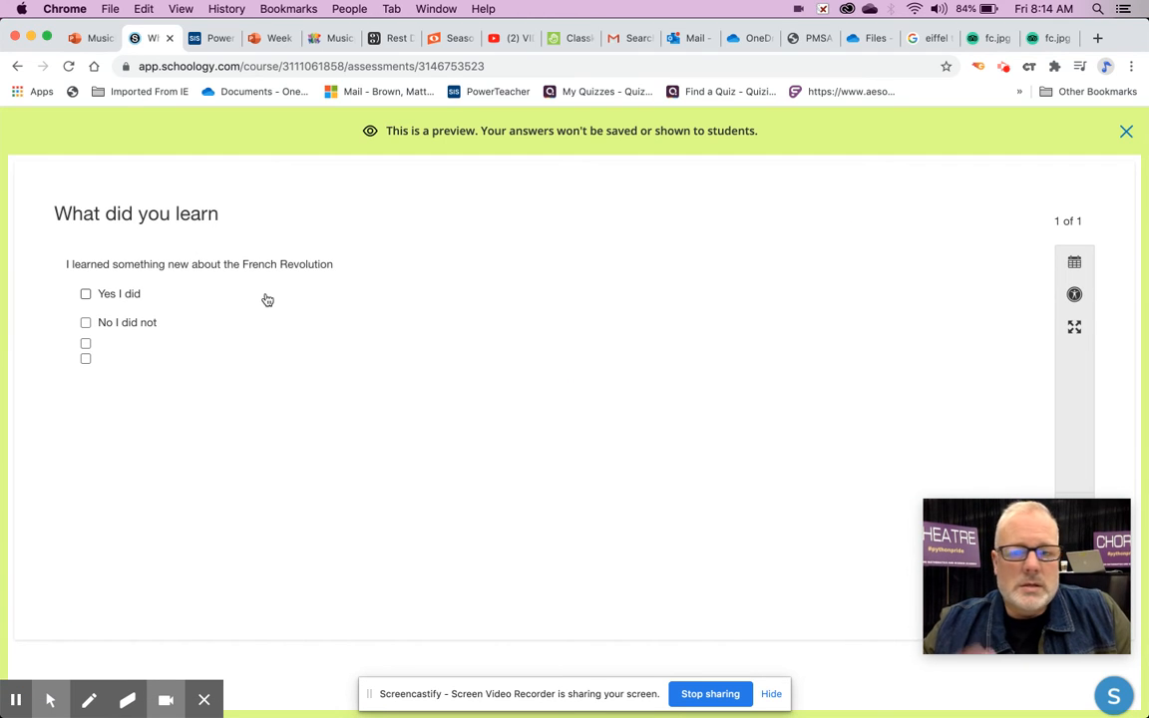
pyautogui.click(1126, 133)
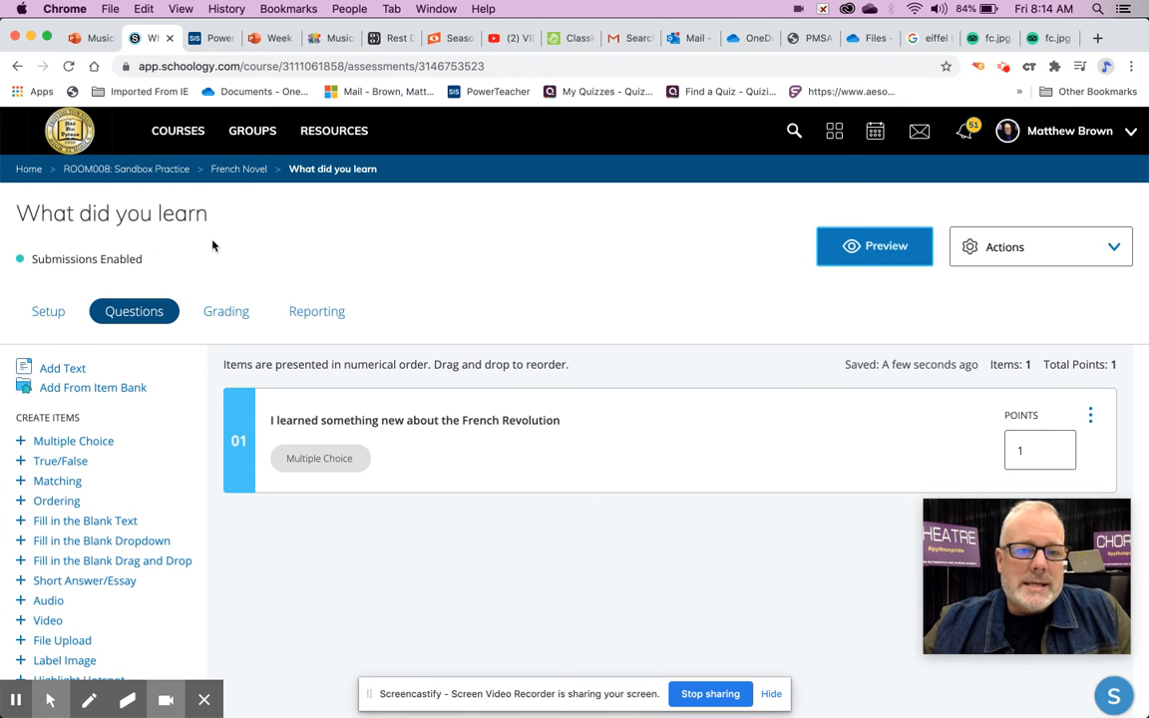
# Step: Return to the French Novel folder, rename the assessment as "4. What did you learn" and save the change
pyautogui.click(239, 168)
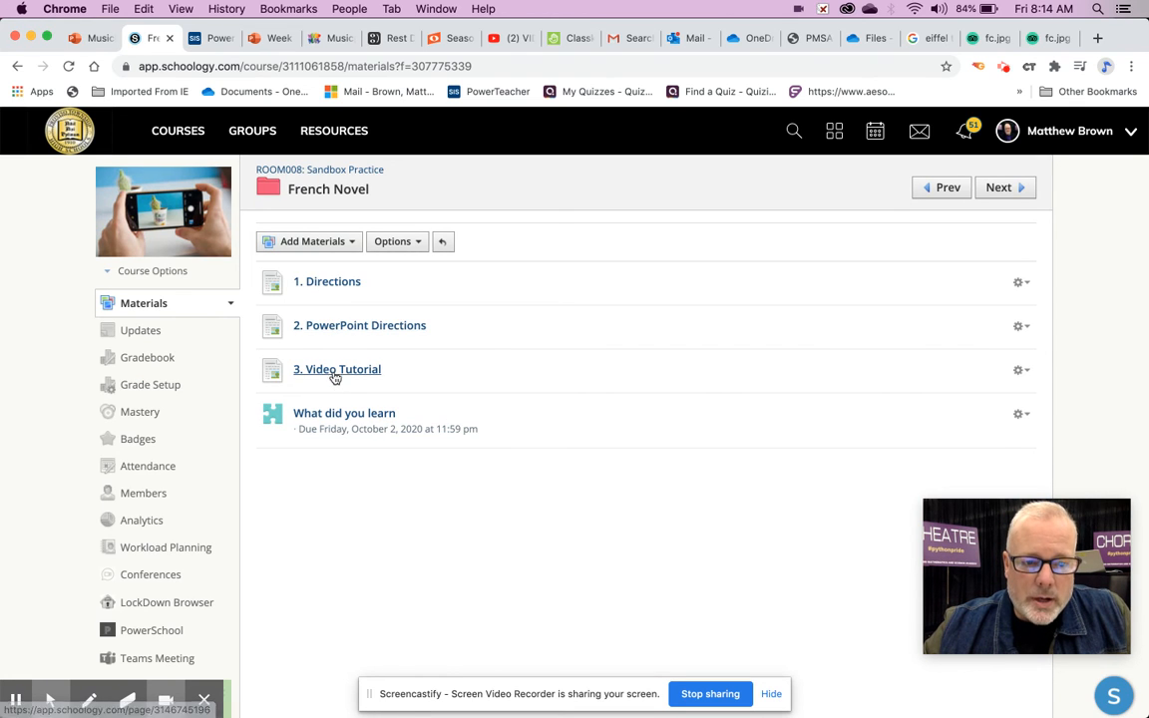
pyautogui.click(1019, 415)
pyautogui.click(957, 438)
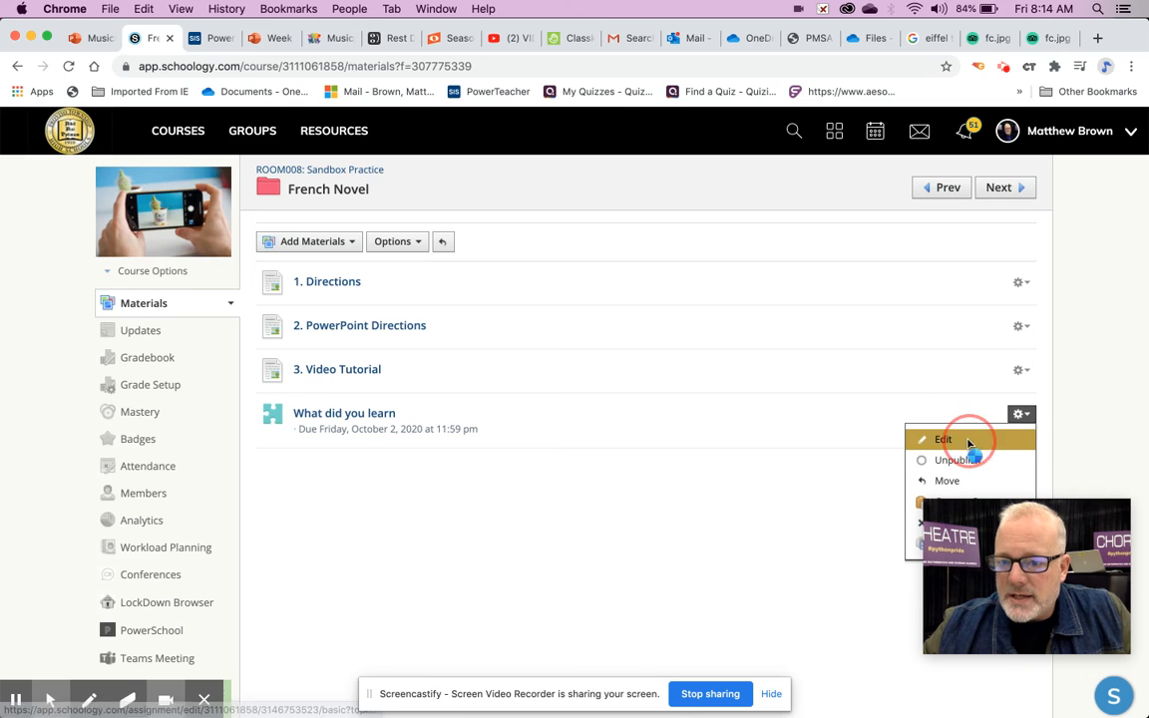
pyautogui.click(464, 222)
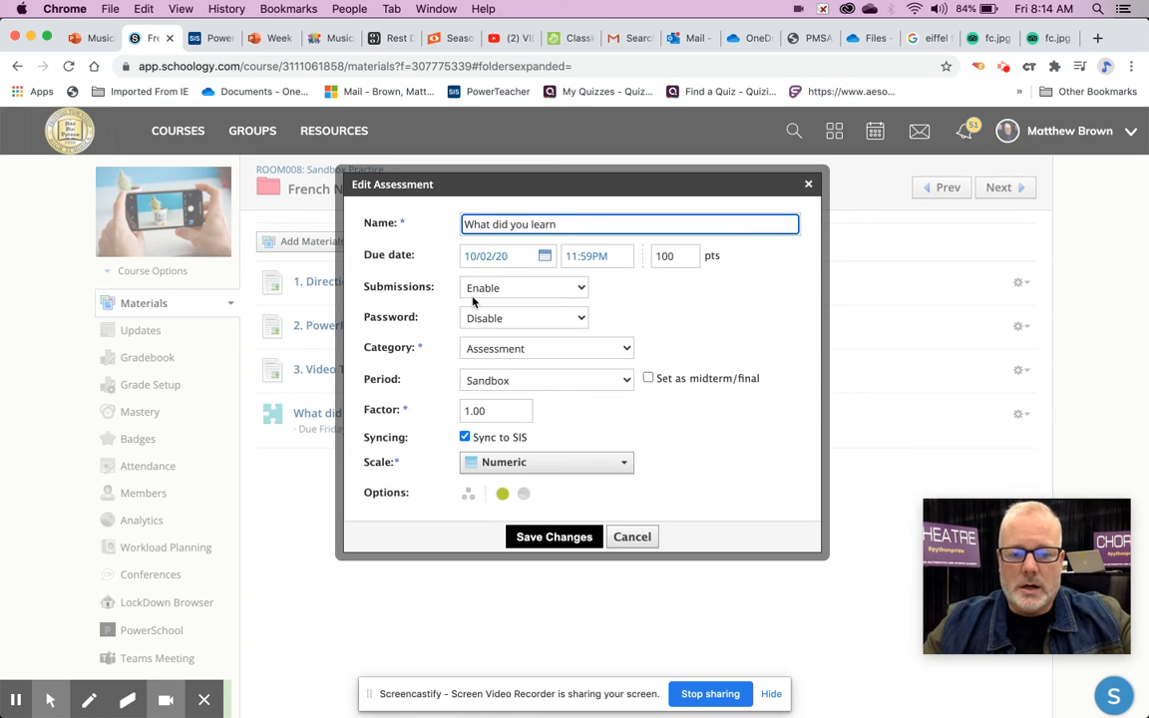
pyautogui.write('4.')
pyautogui.click(554, 538)
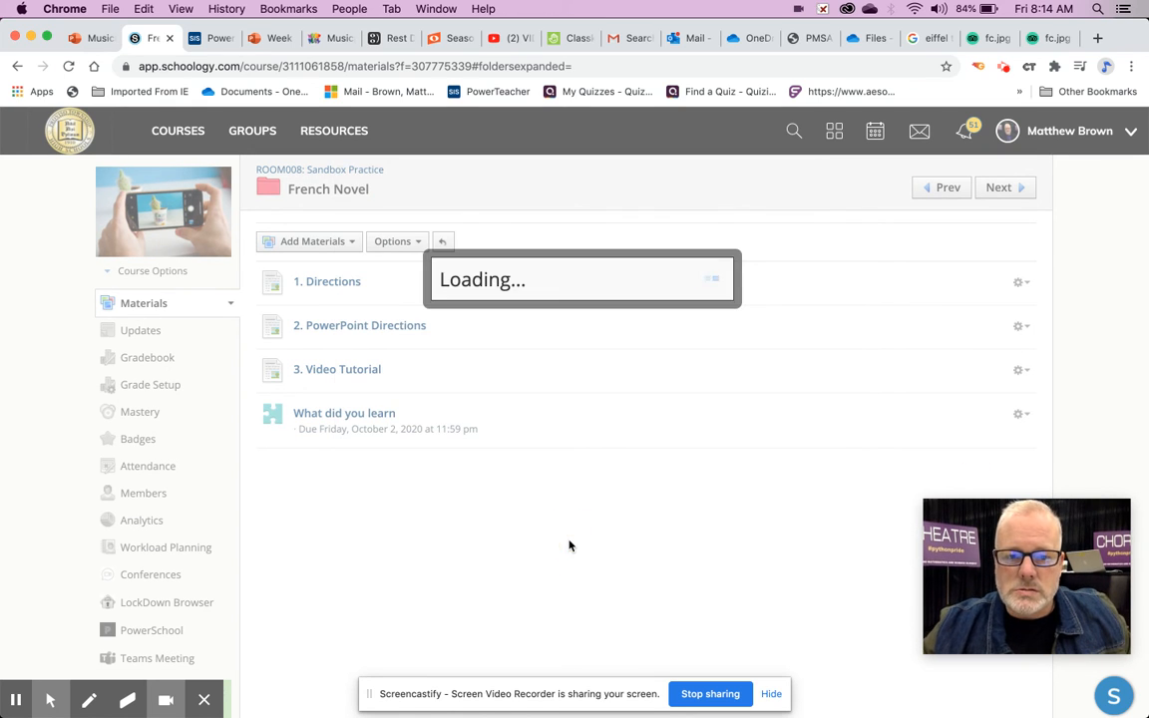
pyautogui.scroll(-1, 679, 502)
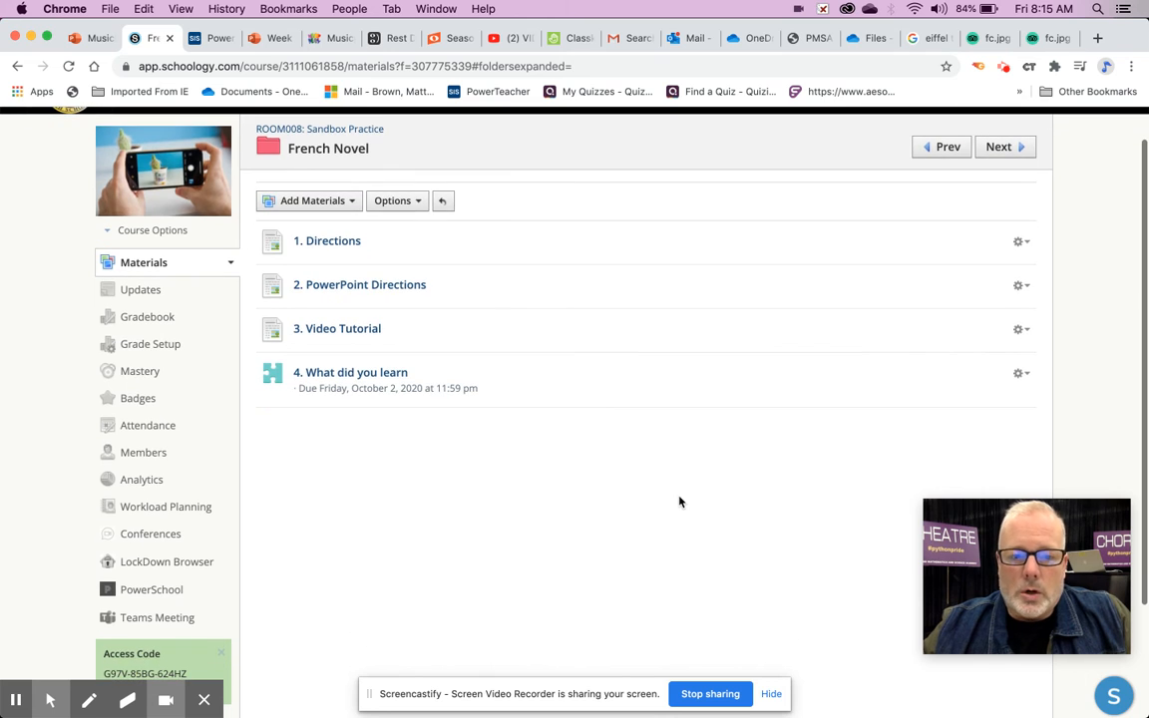
# Step: Open the folder's student completion rules and add a requirement that members view the item "1. Directions"
pyautogui.scroll(1, 679, 502)
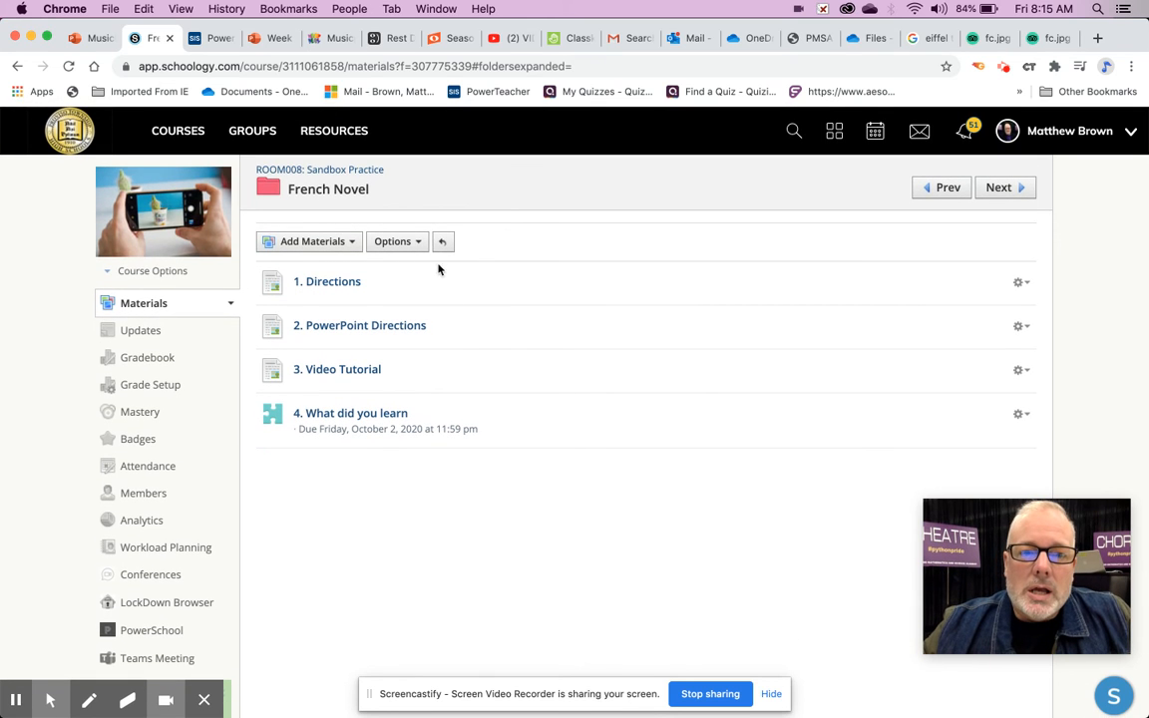
pyautogui.click(417, 243)
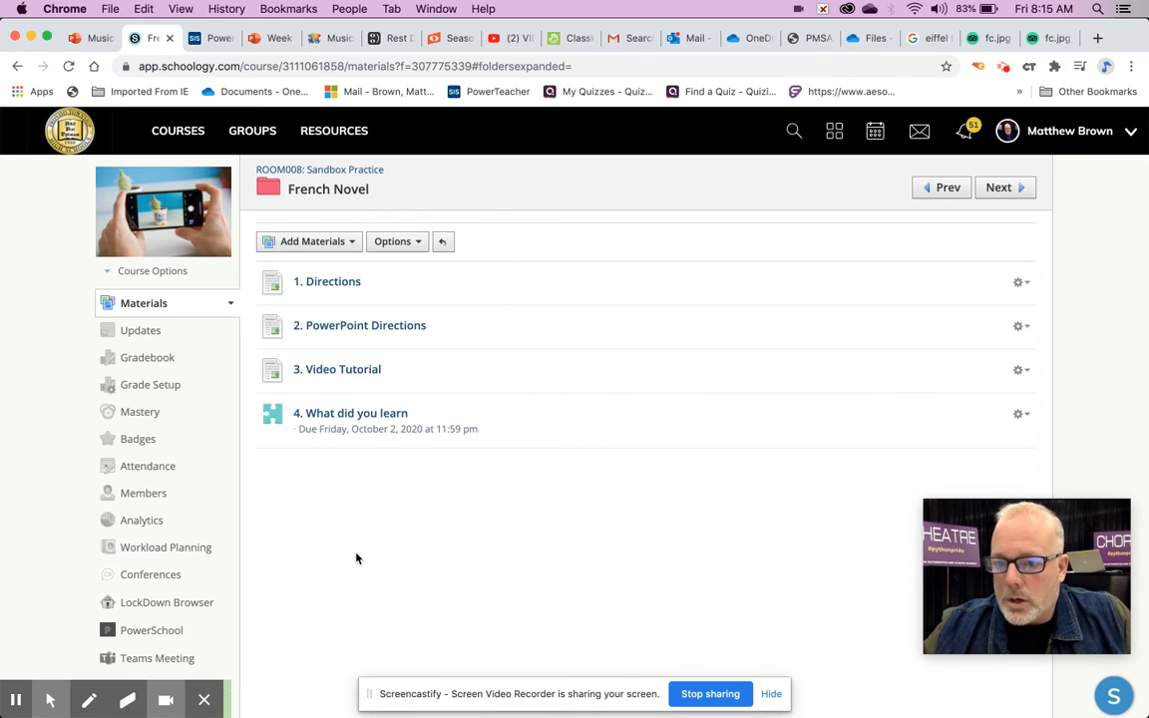
pyautogui.click(419, 245)
pyautogui.click(411, 291)
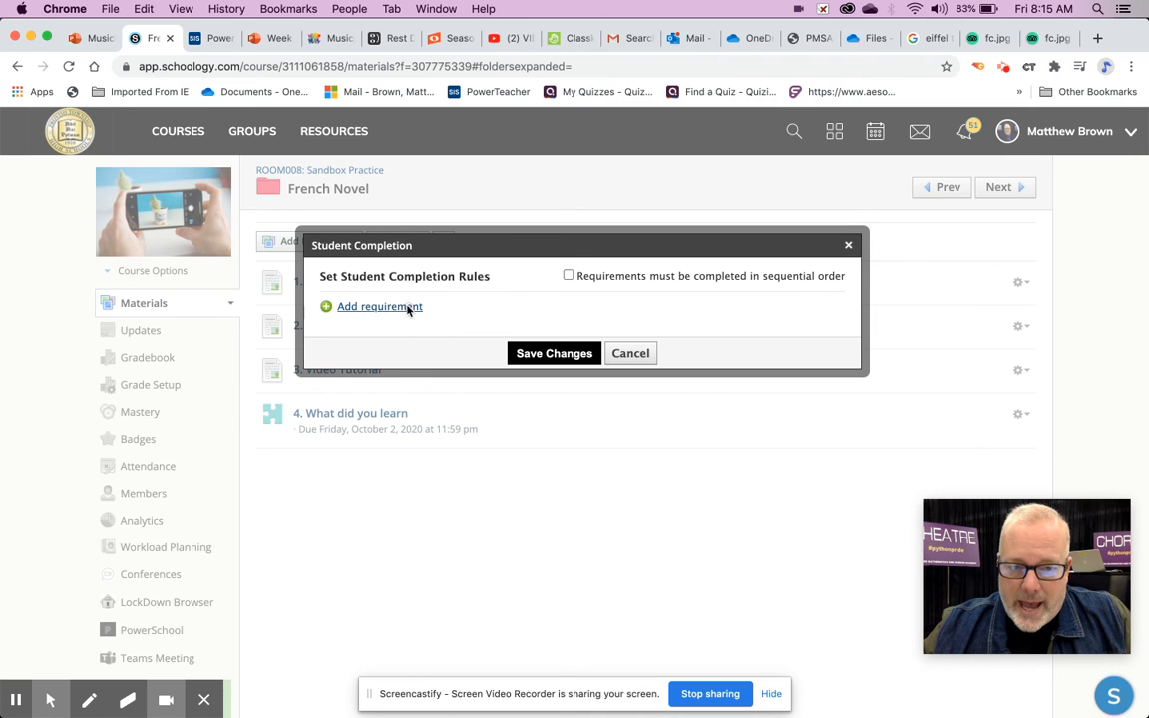
pyautogui.click(410, 307)
pyautogui.click(639, 302)
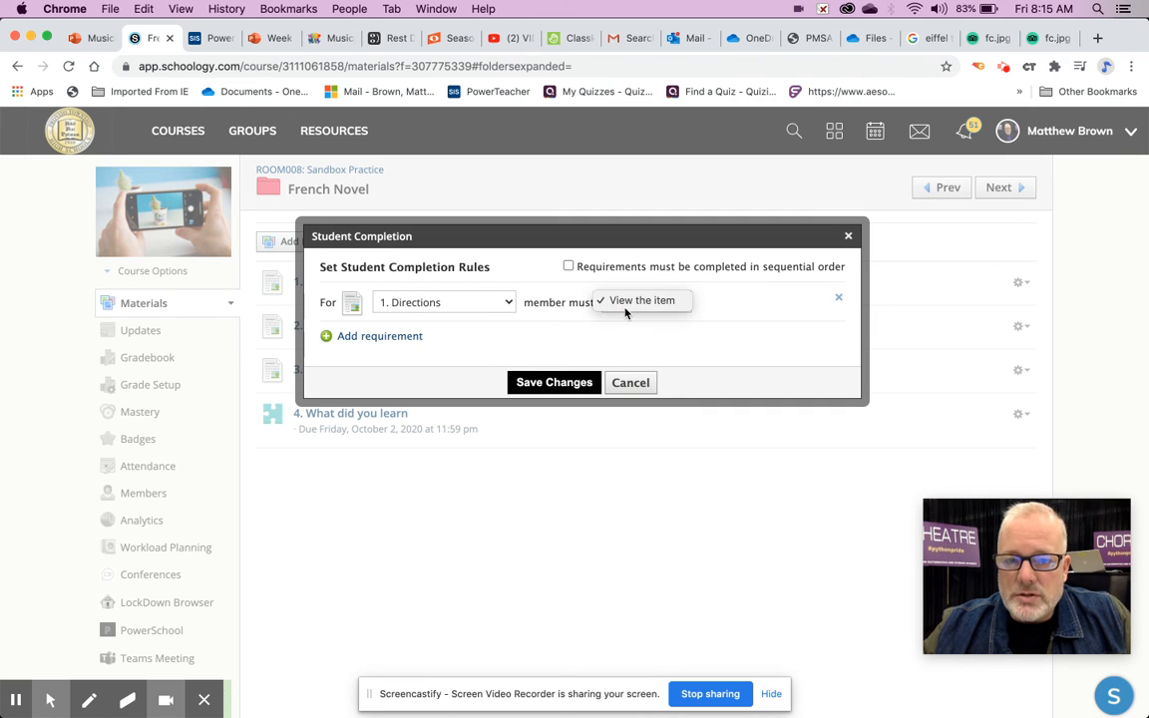
pyautogui.click(643, 301)
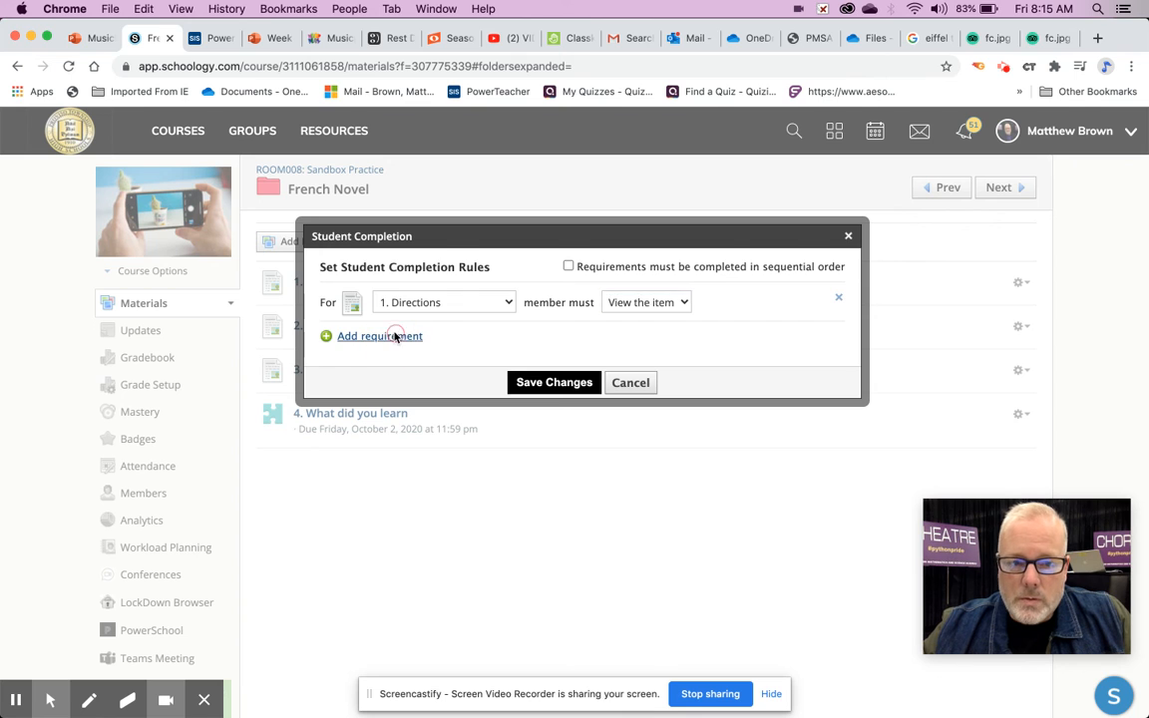
# Step: Add a second completion requirement that members view the item "2. PowerPoint Directions"
pyautogui.click(407, 335)
pyautogui.click(487, 340)
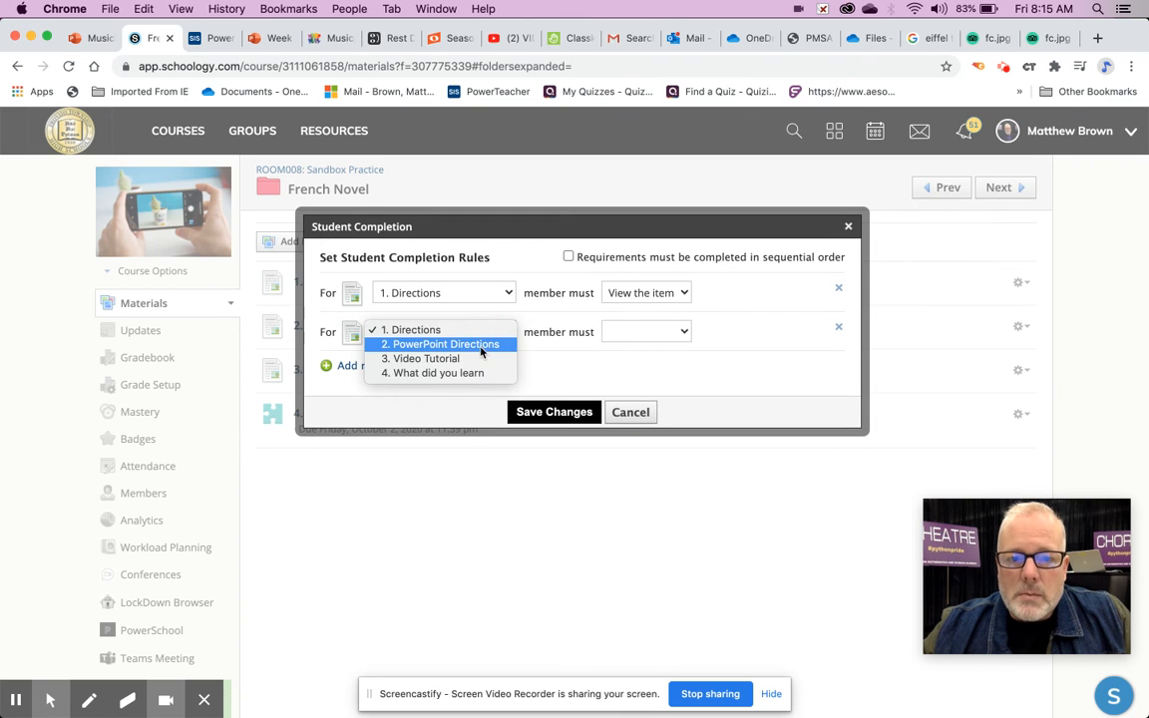
pyautogui.click(468, 342)
pyautogui.click(643, 333)
pyautogui.click(643, 330)
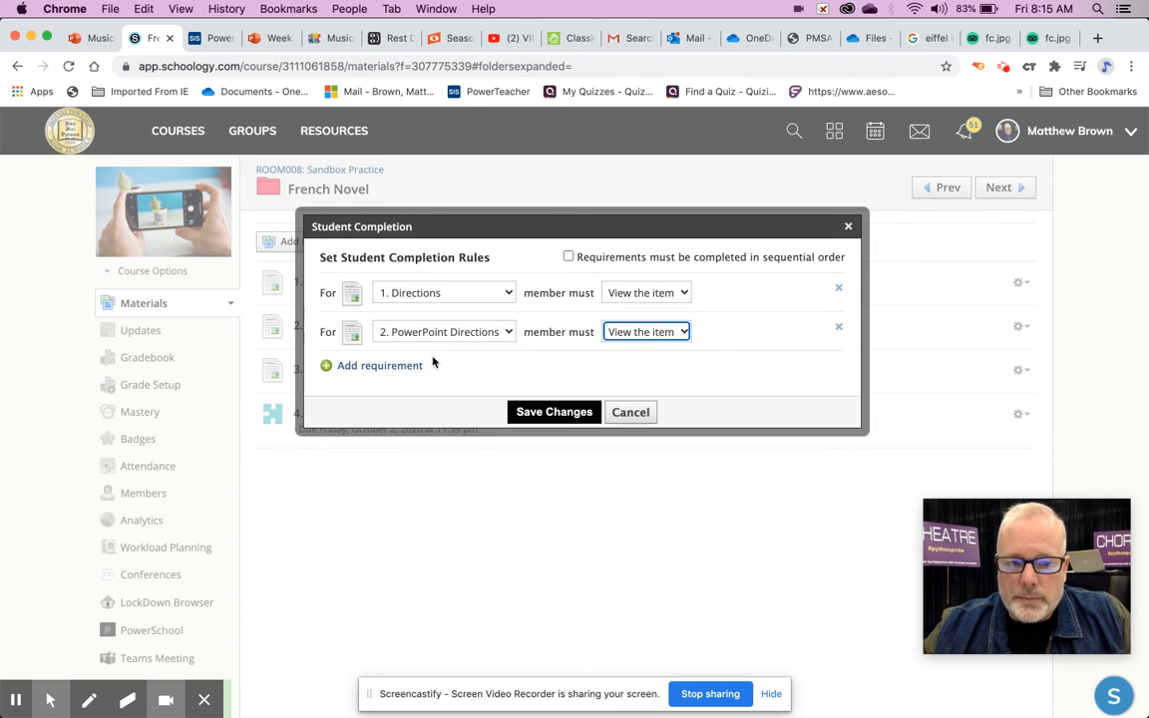
# Step: Add a third completion requirement that members view the item "3. Video Tutorial"
pyautogui.click(409, 365)
pyautogui.click(430, 361)
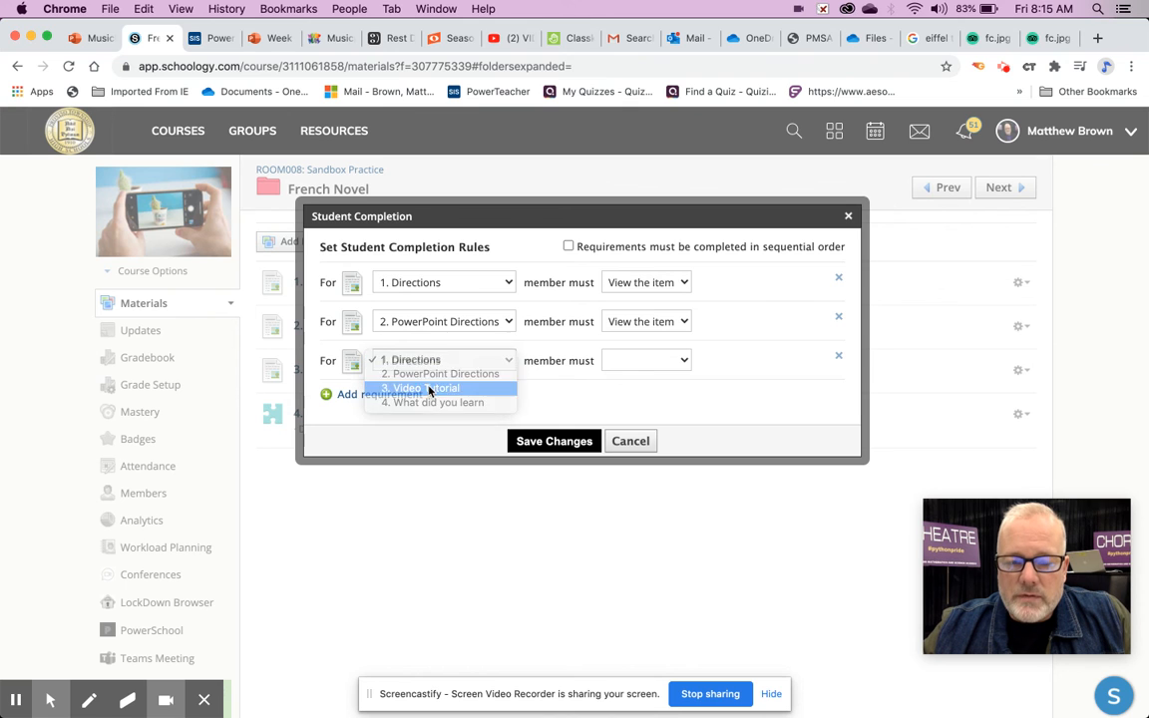
pyautogui.click(427, 388)
pyautogui.click(633, 361)
pyautogui.click(634, 360)
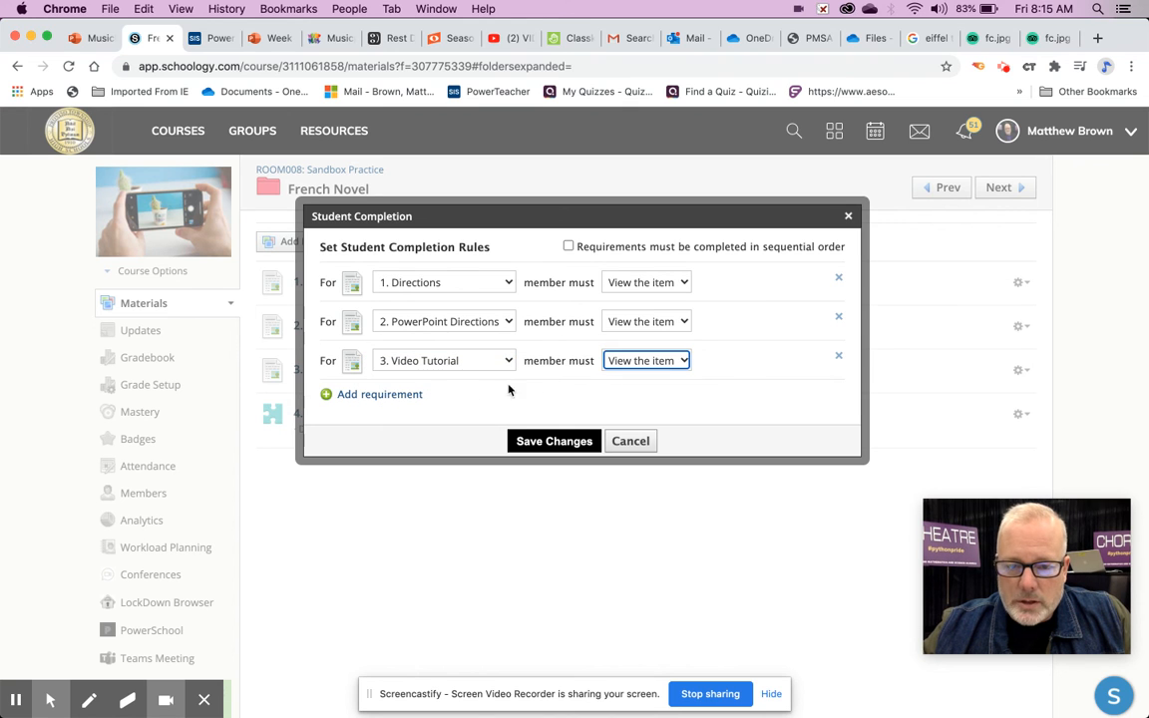
# Step: Add a fourth completion requirement that members make a submission for "4. What did you learn"
pyautogui.click(410, 394)
pyautogui.click(444, 389)
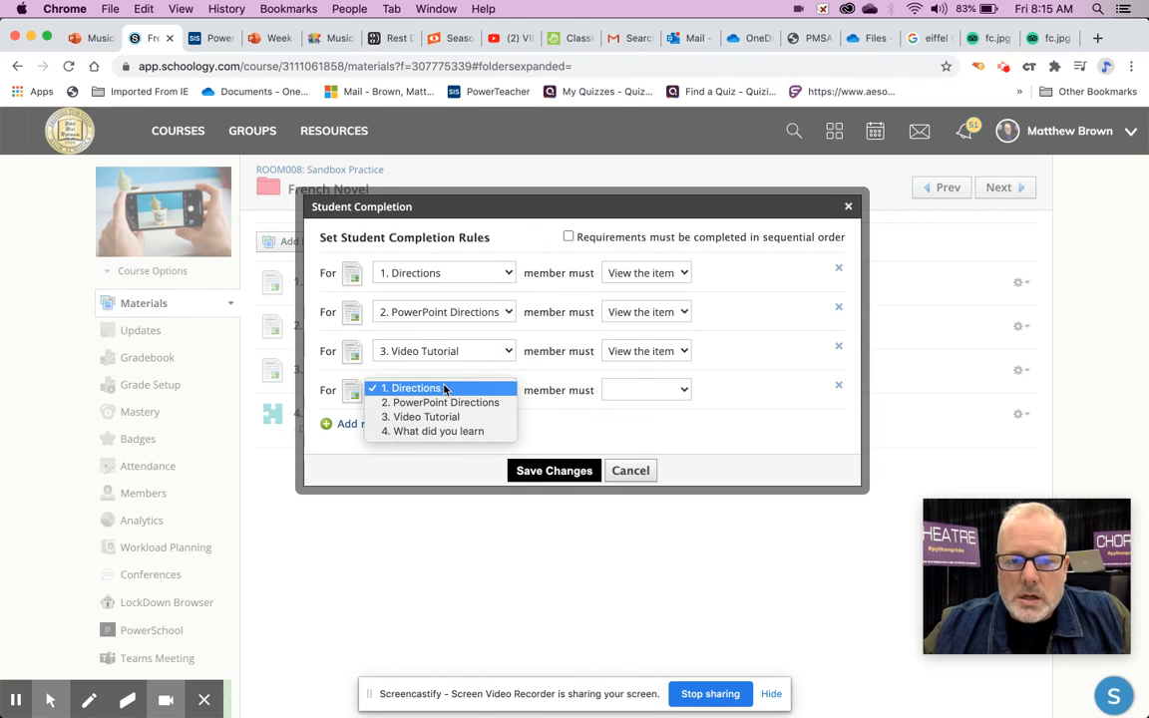
pyautogui.click(439, 430)
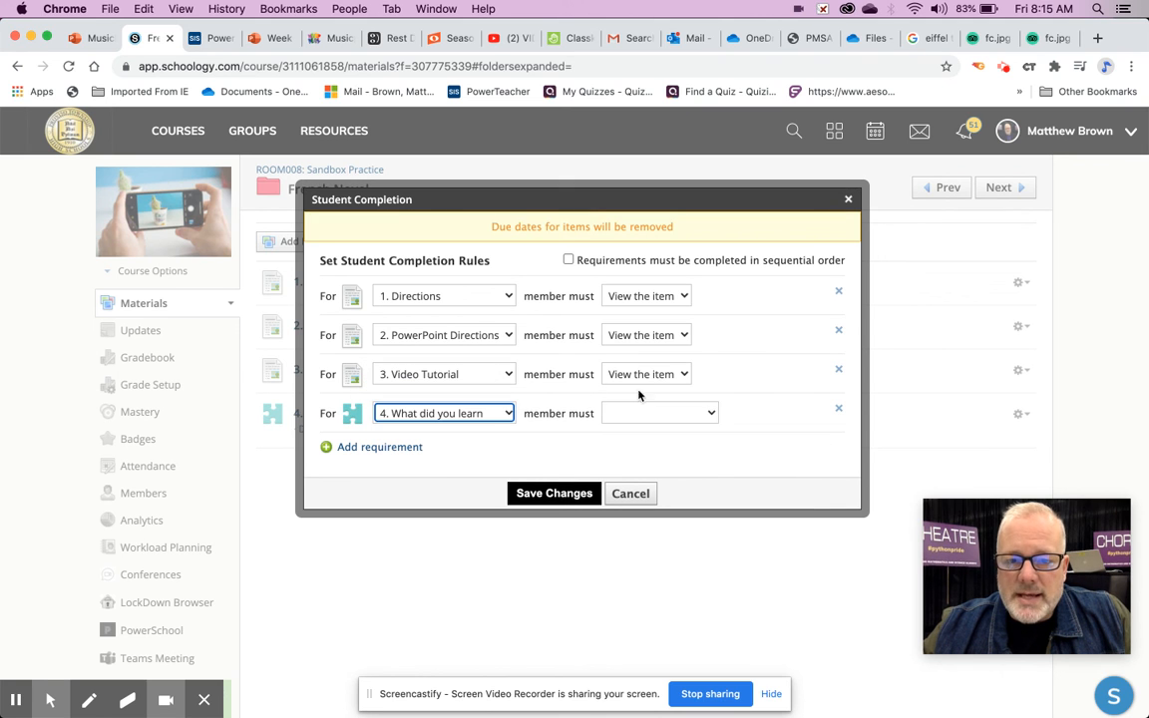
pyautogui.click(626, 411)
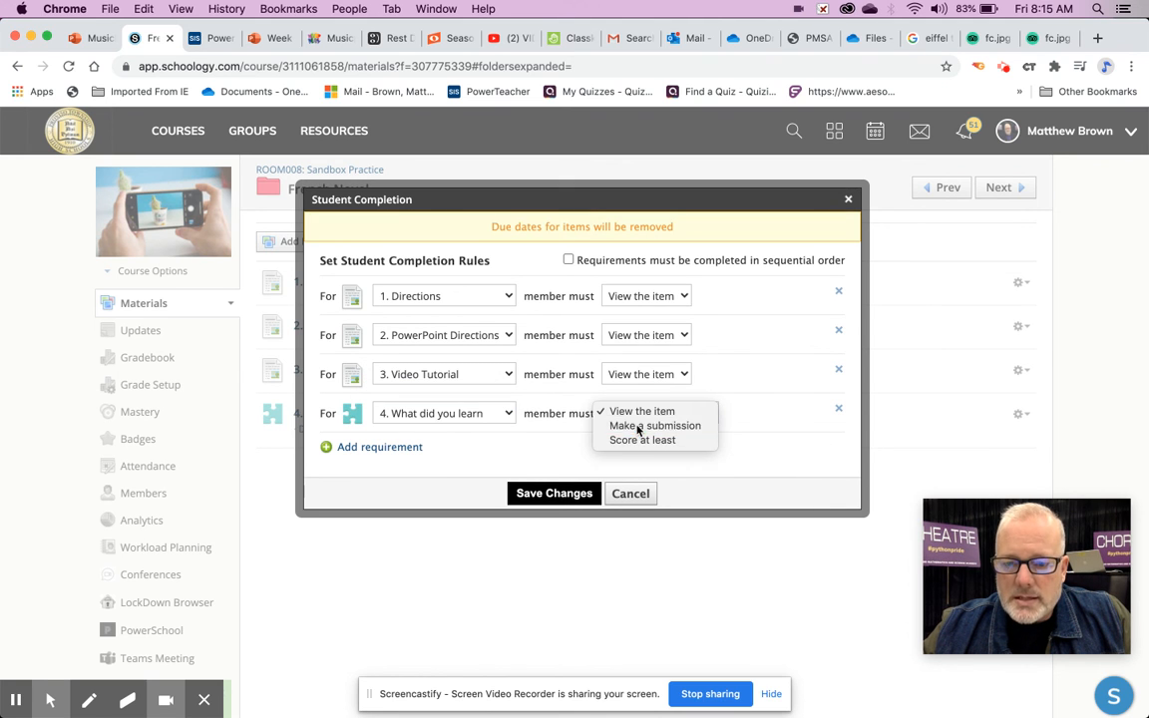
pyautogui.click(639, 427)
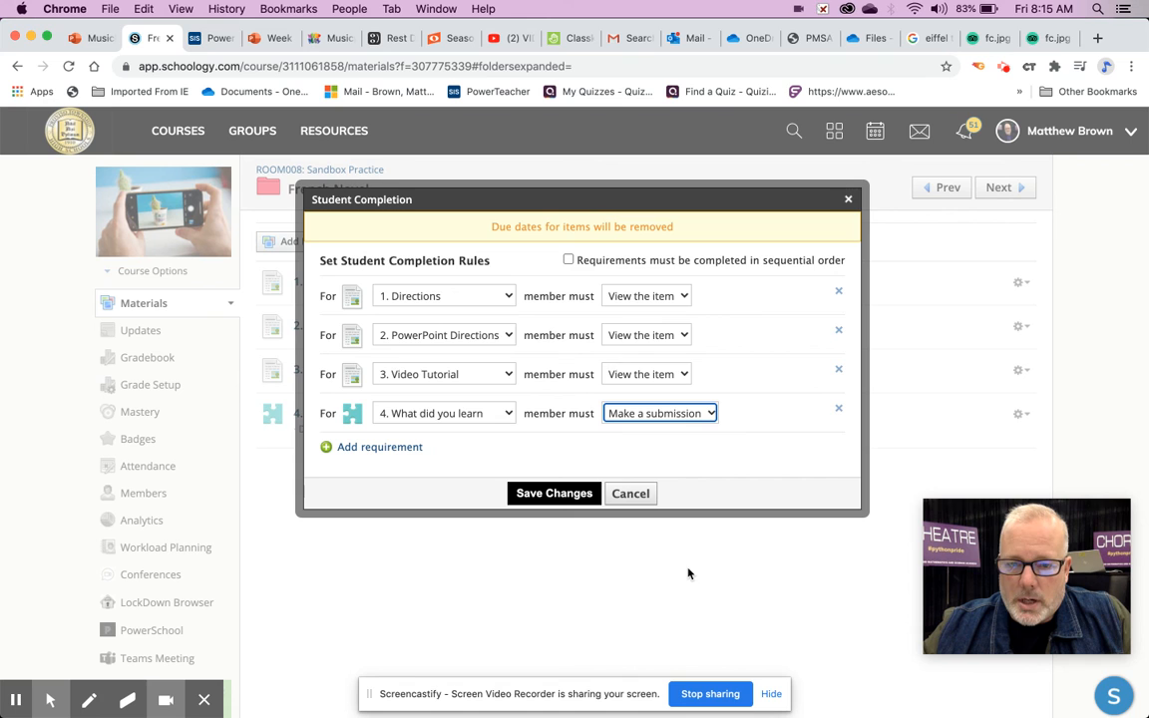
# Step: Require the completion requirements to be done in sequential order and save the folder's completion rules
pyautogui.click(568, 260)
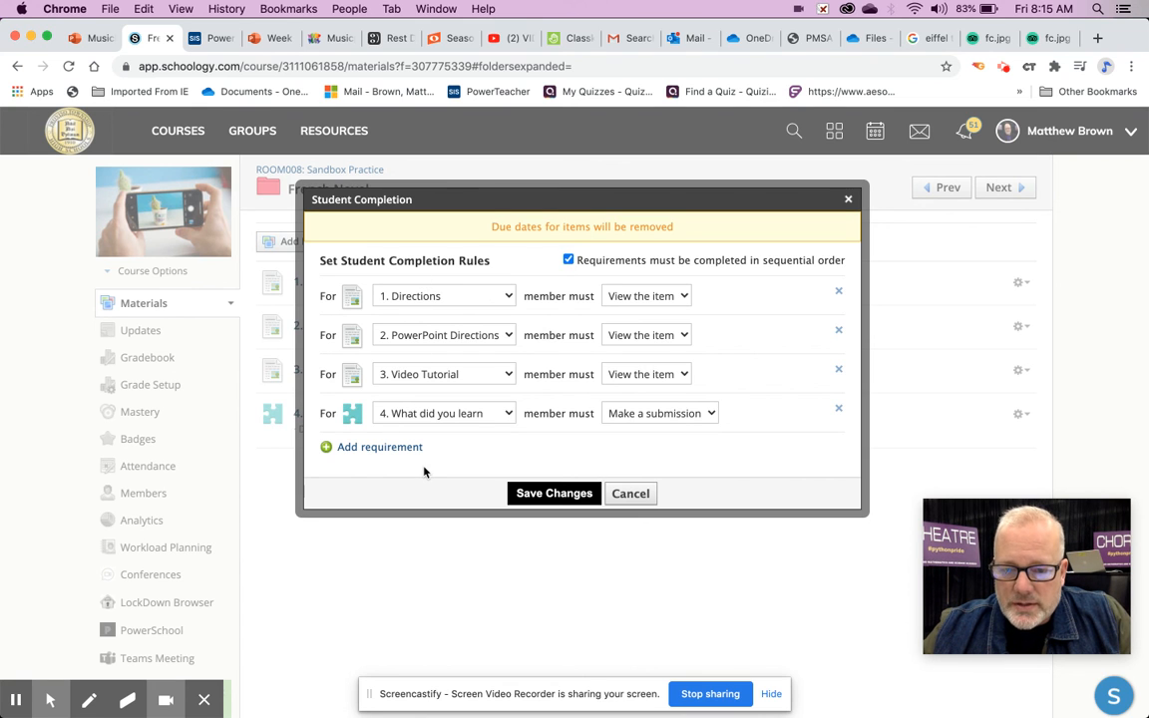
pyautogui.click(564, 495)
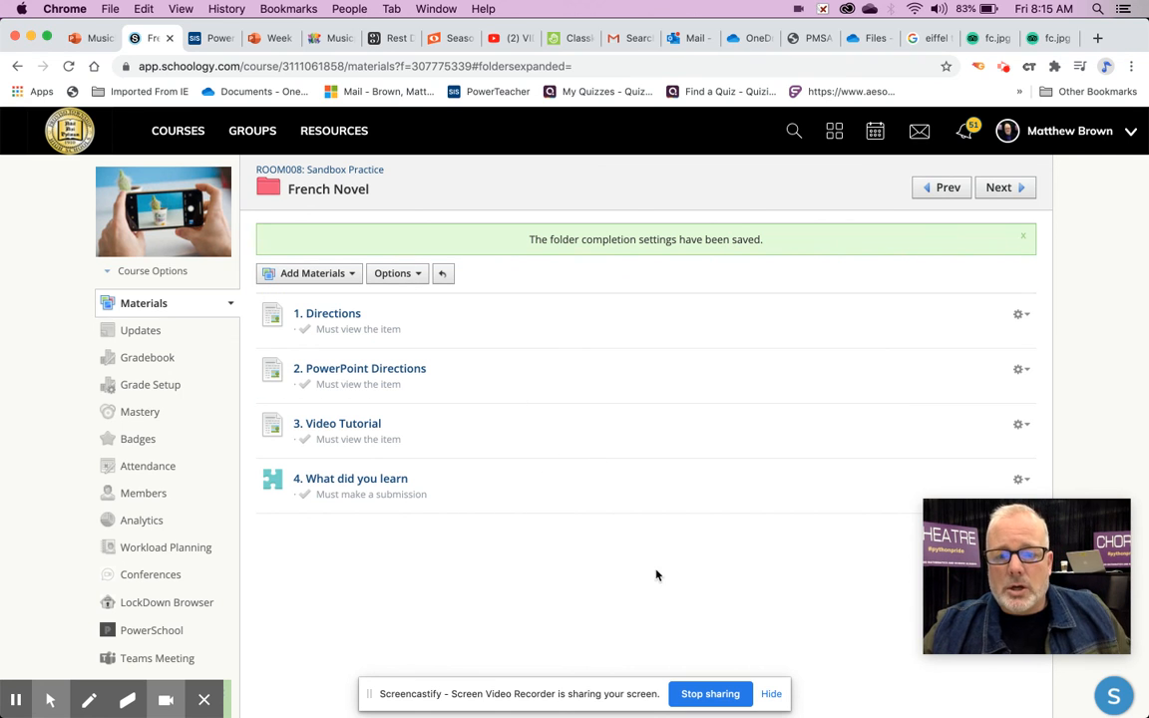
pyautogui.click(419, 277)
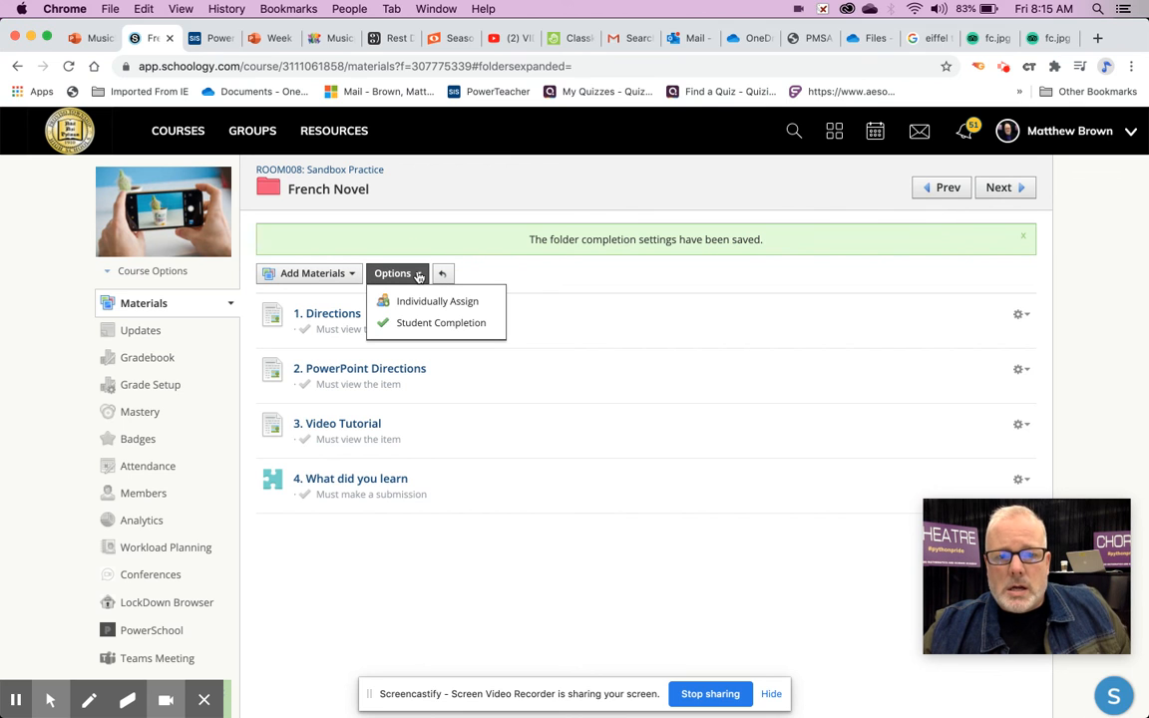
pyautogui.click(559, 554)
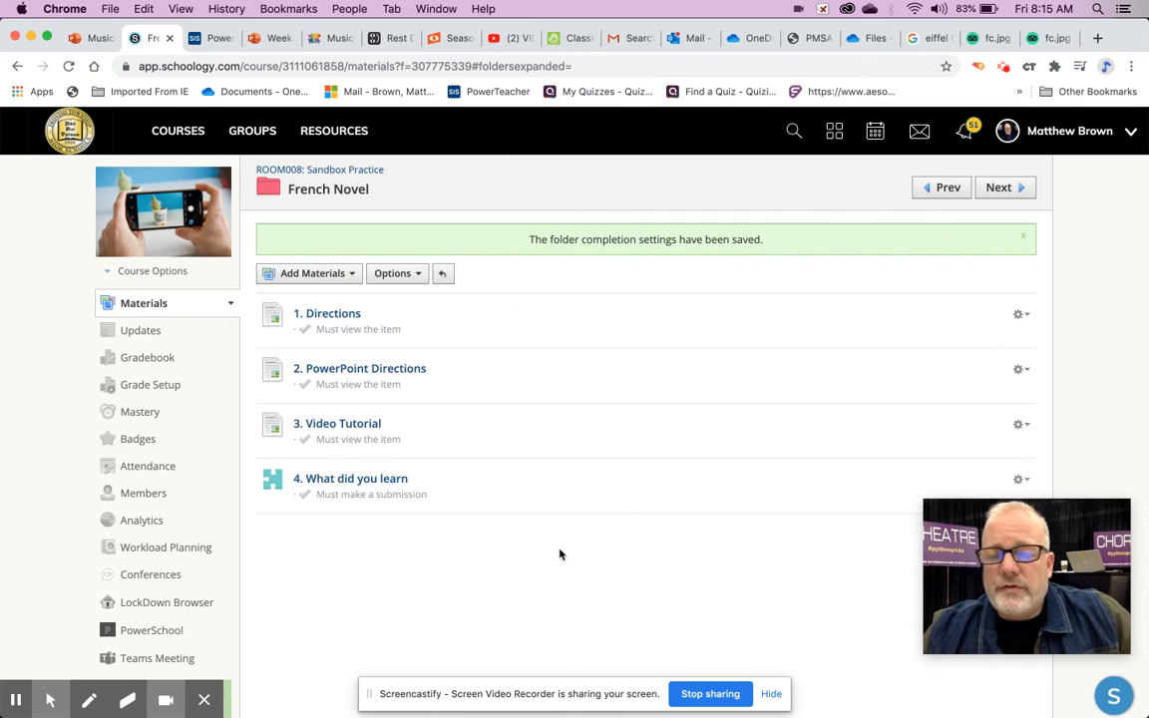